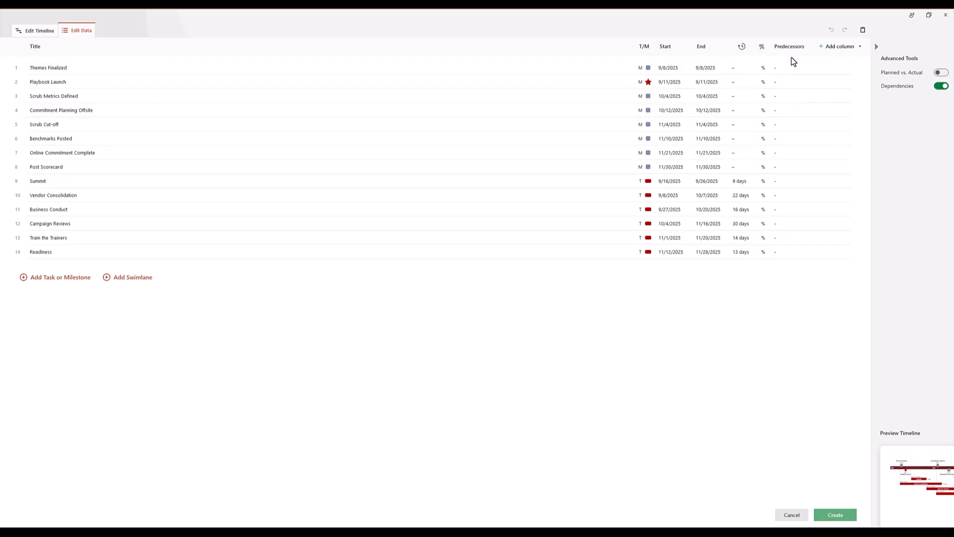
- Check the optional columns available for the task data and return to the timeline editing view
{"action": "left_click", "coordinate": [846, 54]}
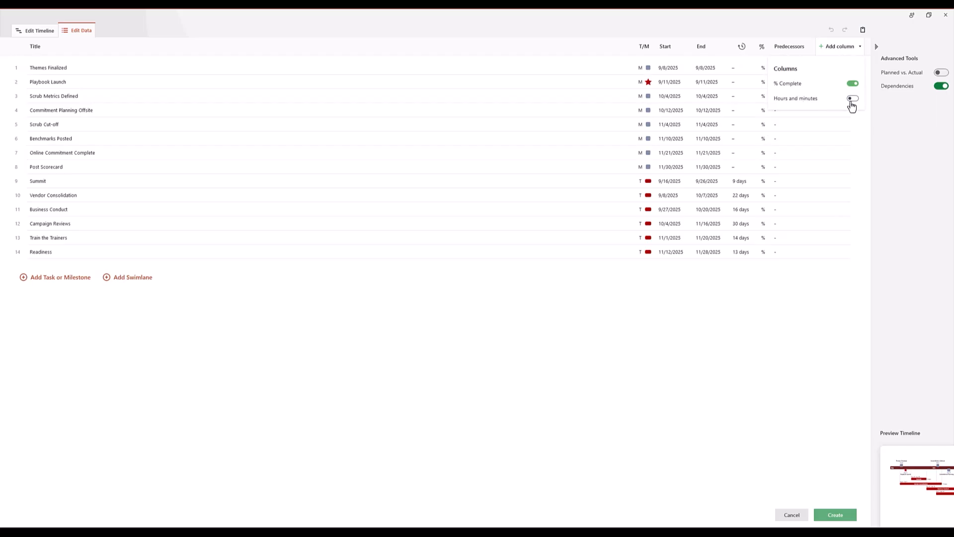
{"action": "left_click", "coordinate": [711, 36]}
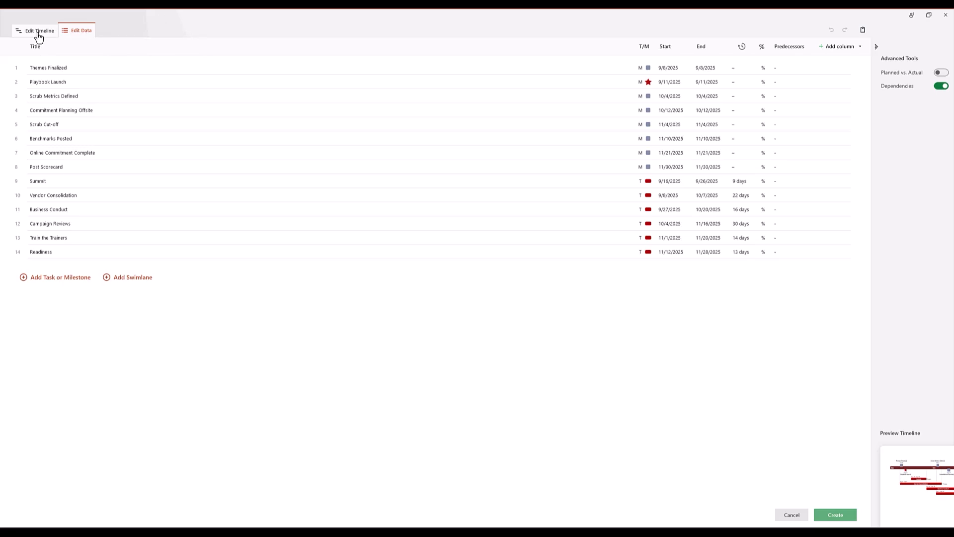
{"action": "left_click", "coordinate": [39, 31]}
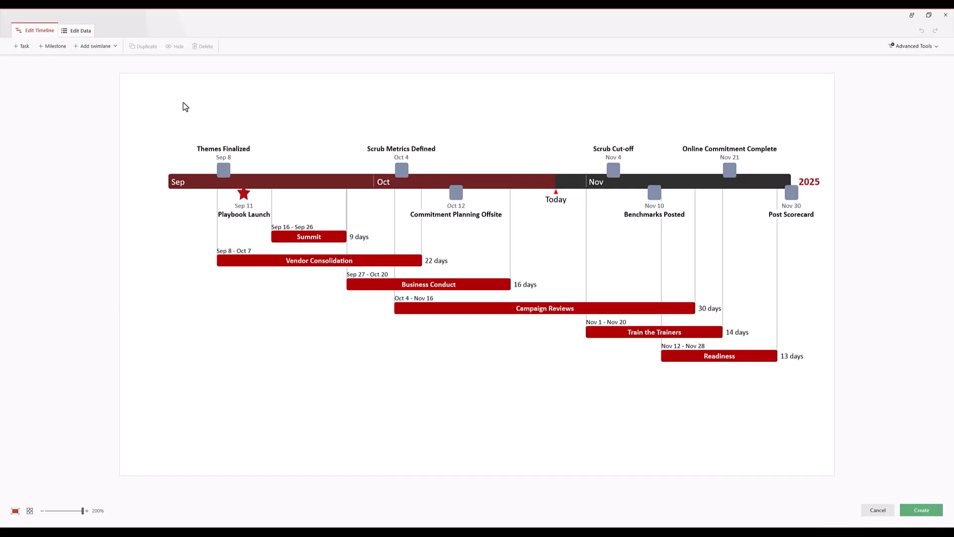
- Rename the Themes Finalized milestone to "ttle" and move it to Sep 15
{"action": "left_click", "coordinate": [232, 154]}
{"action": "key", "text": "ctrl+a"}
{"action": "key", "text": "BackSpace"}
{"action": "type", "text": "Clie"}
{"action": "key", "text": "BackSpace"}
{"action": "type", "text": "tle"}
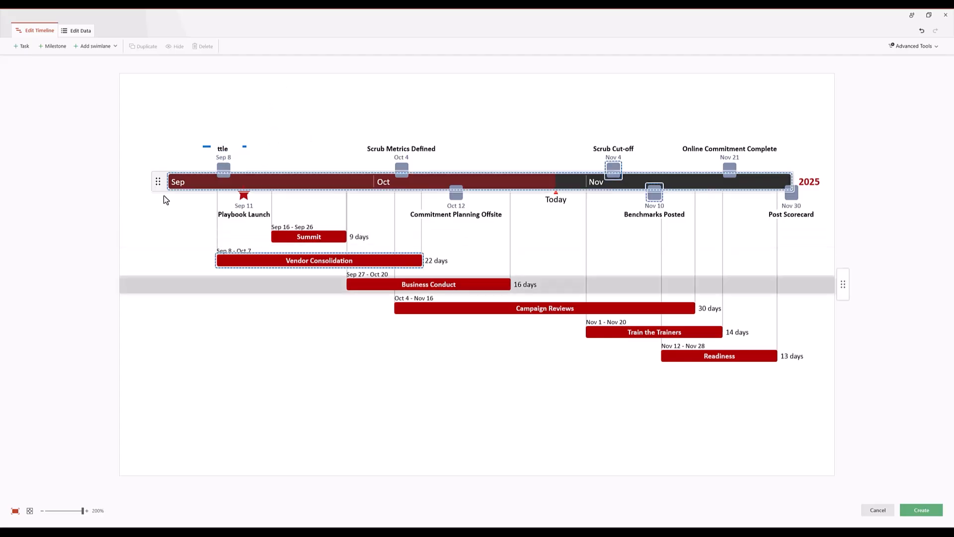
{"action": "left_click", "coordinate": [223, 171]}
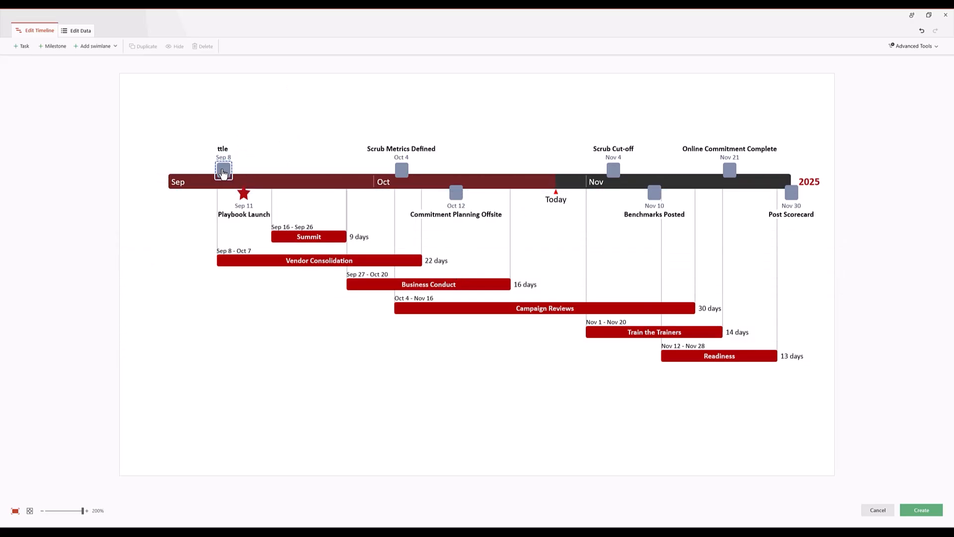
{"action": "left_click_drag", "start_coordinate": [223, 173], "coordinate": [271, 169]}
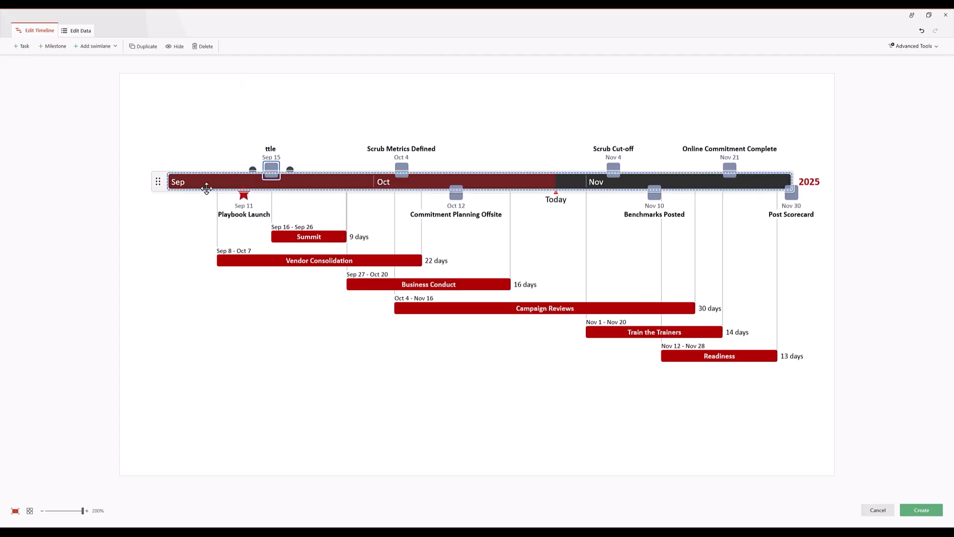
- Move the timeband slightly higher on the slide, and try narrowing it before stretching it back to full width
{"action": "left_click", "coordinate": [157, 182]}
{"action": "left_click_drag", "start_coordinate": [158, 182], "coordinate": [193, 205]}
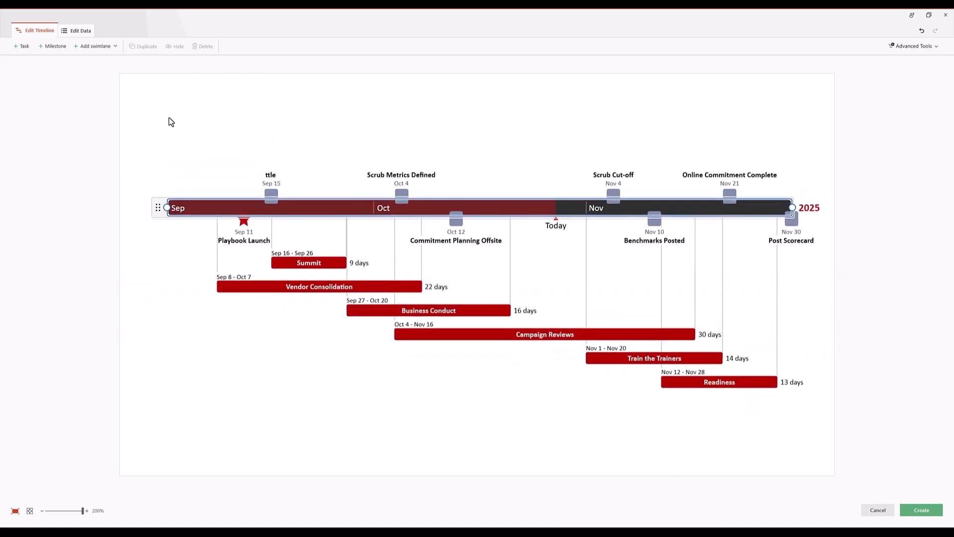
{"action": "left_click_drag", "start_coordinate": [155, 207], "coordinate": [158, 171]}
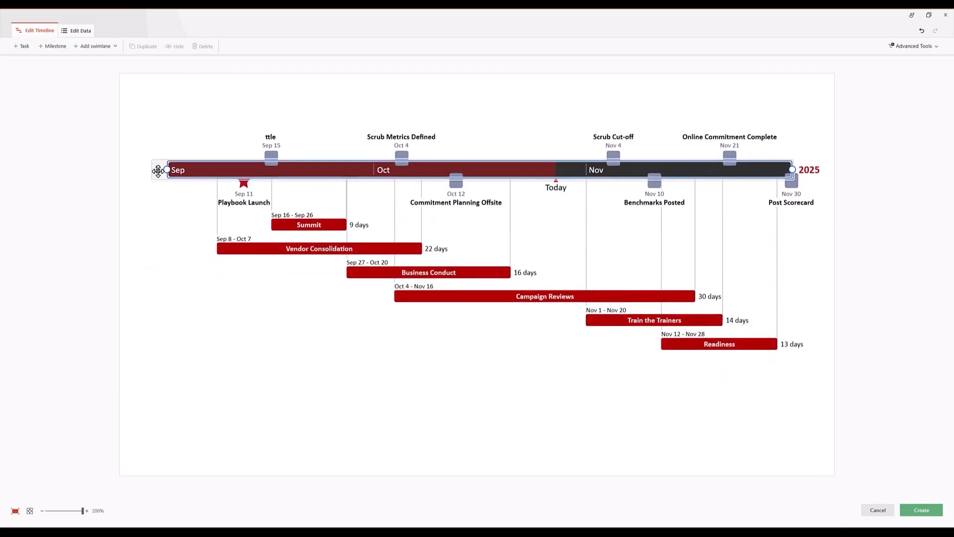
{"action": "left_click_drag", "start_coordinate": [791, 170], "coordinate": [653, 170]}
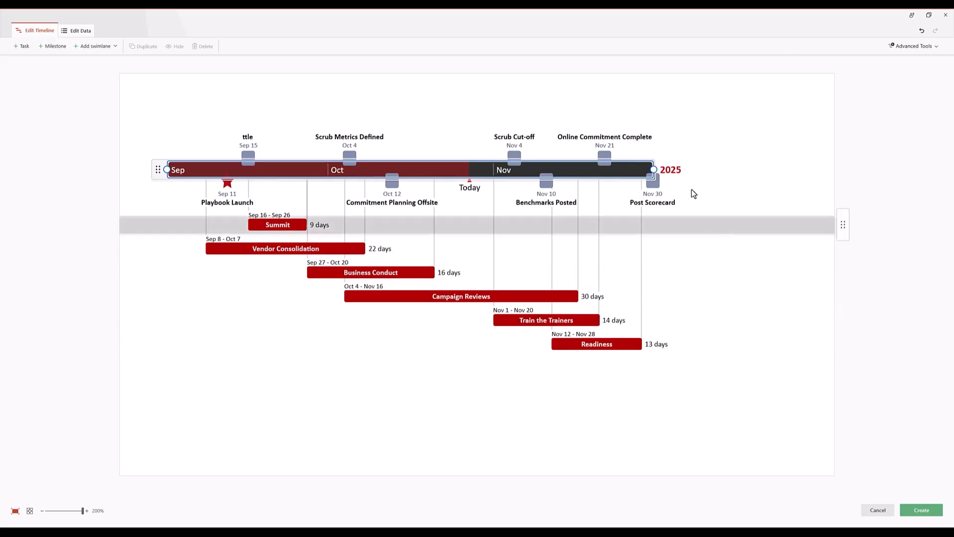
{"action": "left_click_drag", "start_coordinate": [653, 169], "coordinate": [836, 181]}
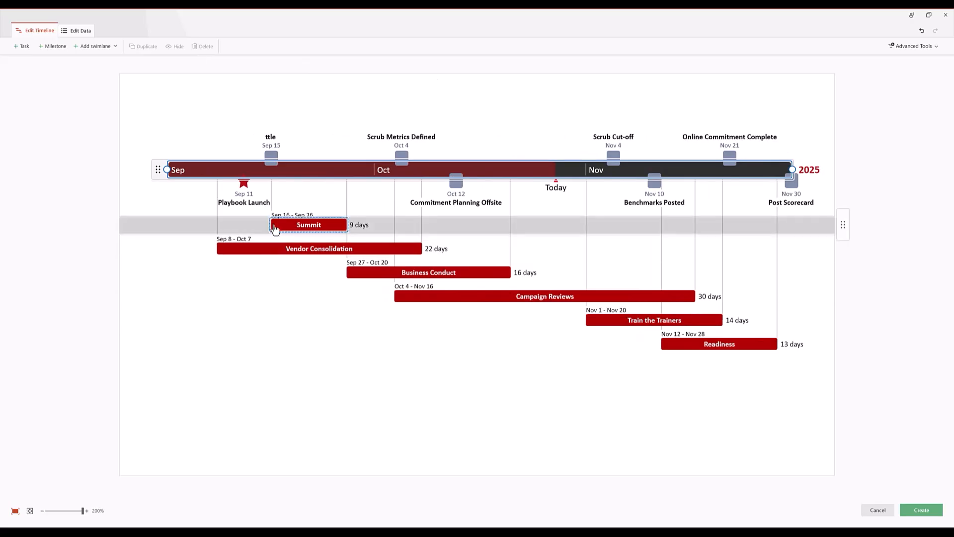
- Reschedule Summit to Sep 3 - Sep 13, Vendor Consolidation to Sep 13 - Oct 12, and Business Conduct to Oct 13 - Nov 5
{"action": "left_click_drag", "start_coordinate": [275, 231], "coordinate": [185, 229]}
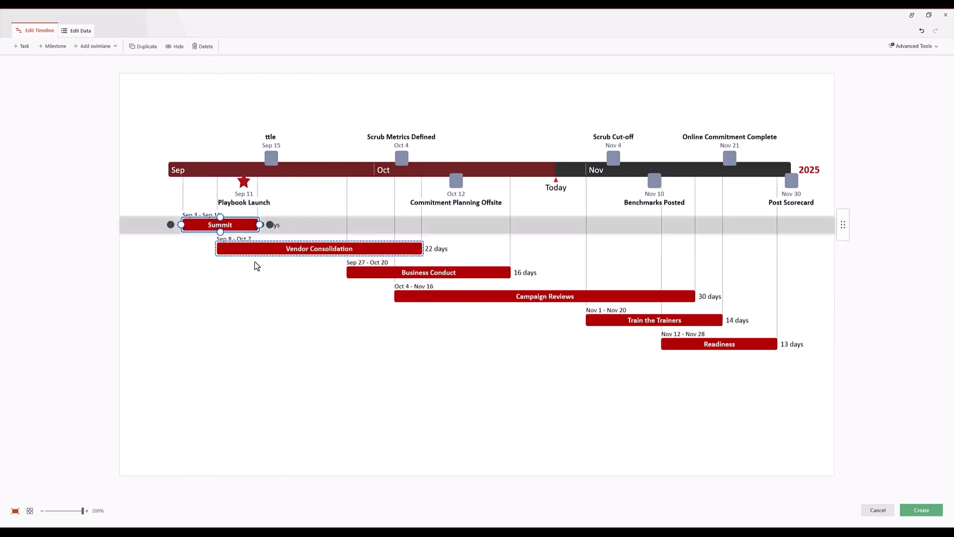
{"action": "left_click_drag", "start_coordinate": [235, 257], "coordinate": [273, 251]}
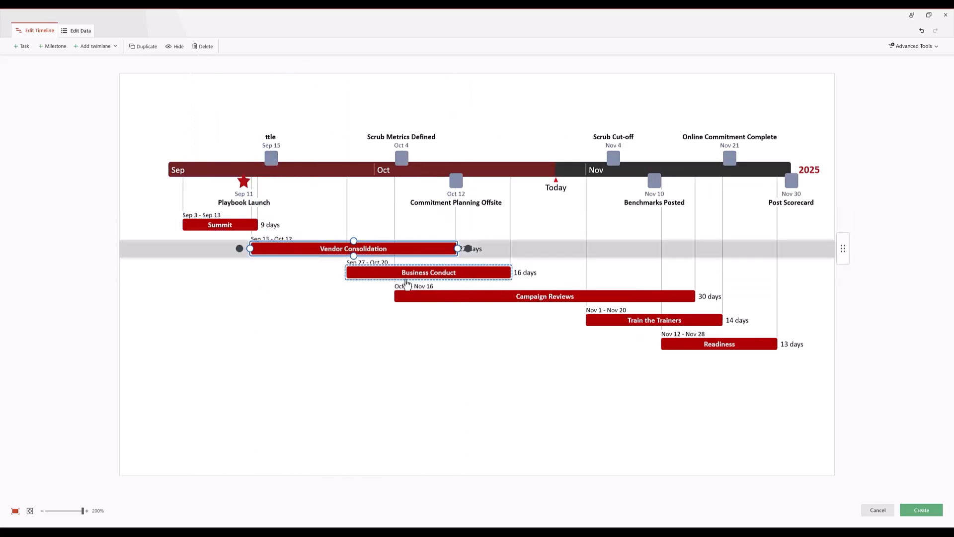
{"action": "left_click_drag", "start_coordinate": [356, 279], "coordinate": [465, 283]}
- Reschedule and shorten the Campaign Reviews task to run from Nov 6 to Nov 20
{"action": "left_click", "coordinate": [396, 298]}
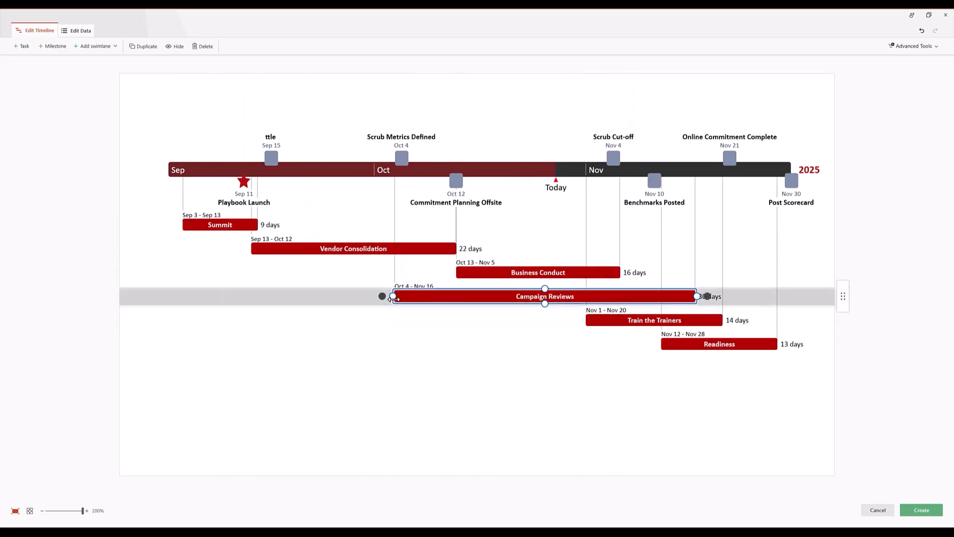
{"action": "left_click_drag", "start_coordinate": [393, 298], "coordinate": [572, 308]}
{"action": "left_click_drag", "start_coordinate": [696, 296], "coordinate": [676, 297]}
{"action": "left_click_drag", "start_coordinate": [585, 300], "coordinate": [635, 298]}
- Shift Train the Trainers to Nov 21 - Dec 10, Readiness to Dec 11 - Dec 27, and Vendor Consolidation to Sep 14 - Oct 13
{"action": "left_click_drag", "start_coordinate": [596, 324], "coordinate": [733, 322]}
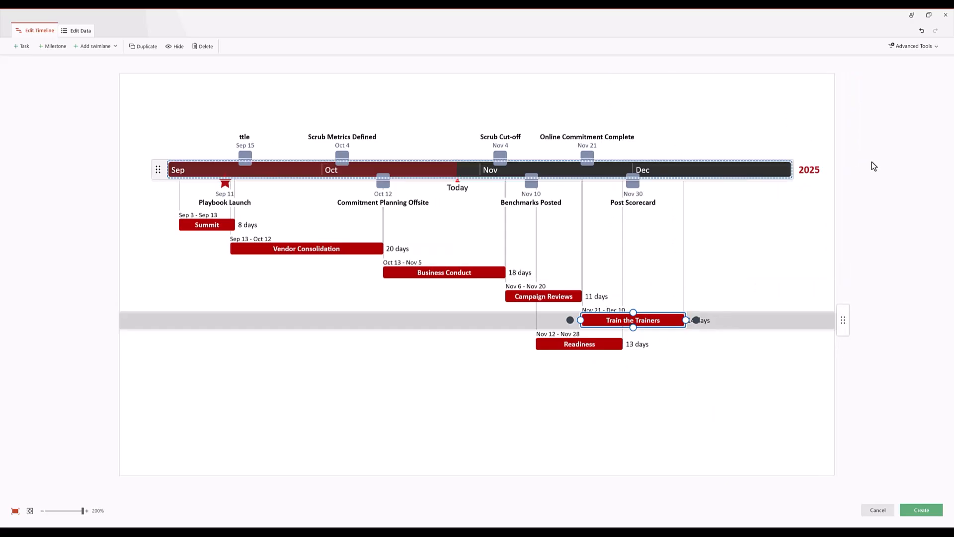
{"action": "left_click_drag", "start_coordinate": [544, 346], "coordinate": [695, 351]}
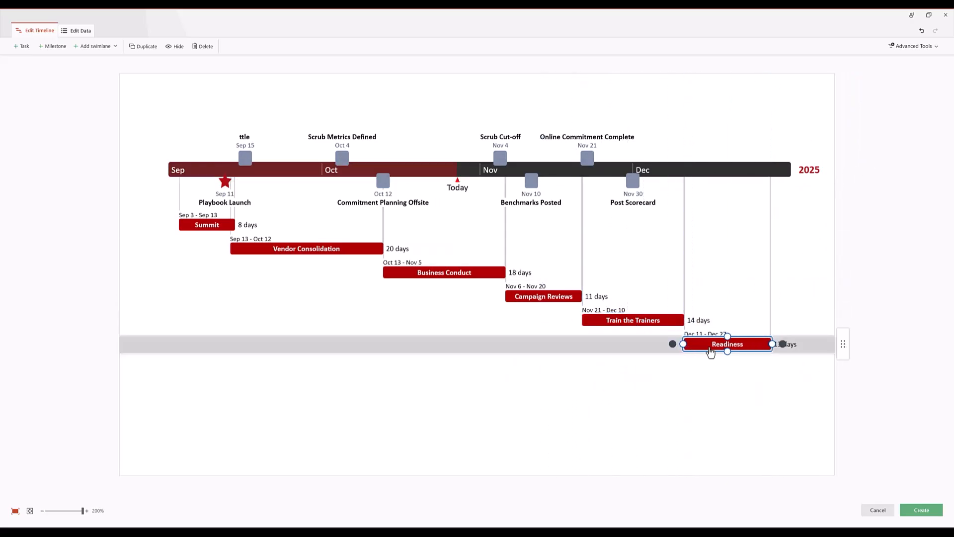
{"action": "left_click_drag", "start_coordinate": [237, 248], "coordinate": [243, 248]}
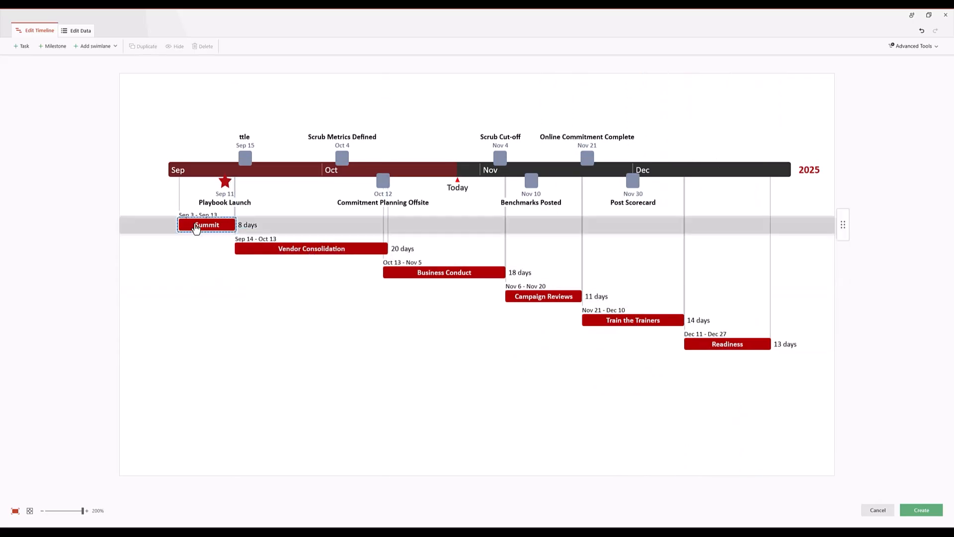
- Rename the Summit task to "title"
{"action": "double_click", "coordinate": [209, 224]}
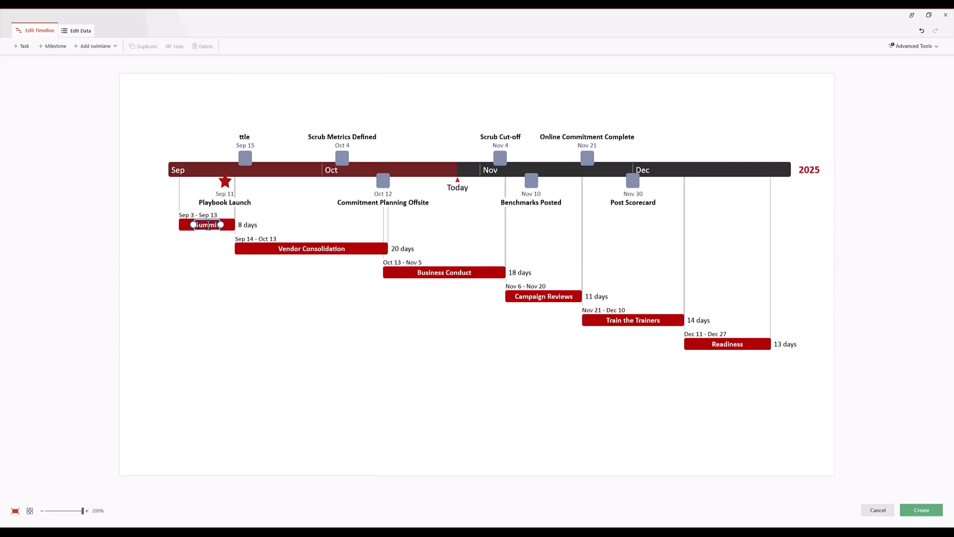
{"action": "double_click", "coordinate": [208, 225]}
{"action": "type", "text": "title"}
{"action": "left_click", "coordinate": [211, 327]}
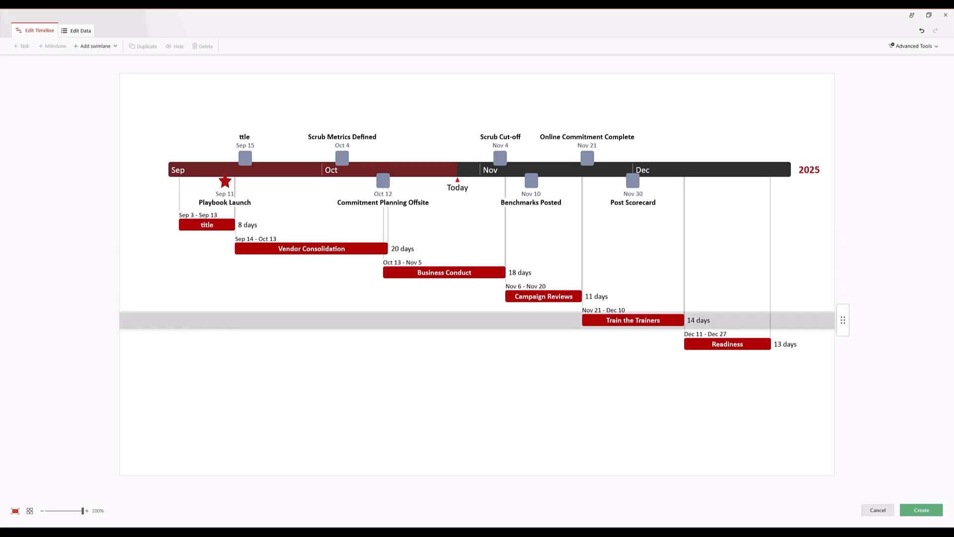
{"action": "left_click", "coordinate": [376, 379]}
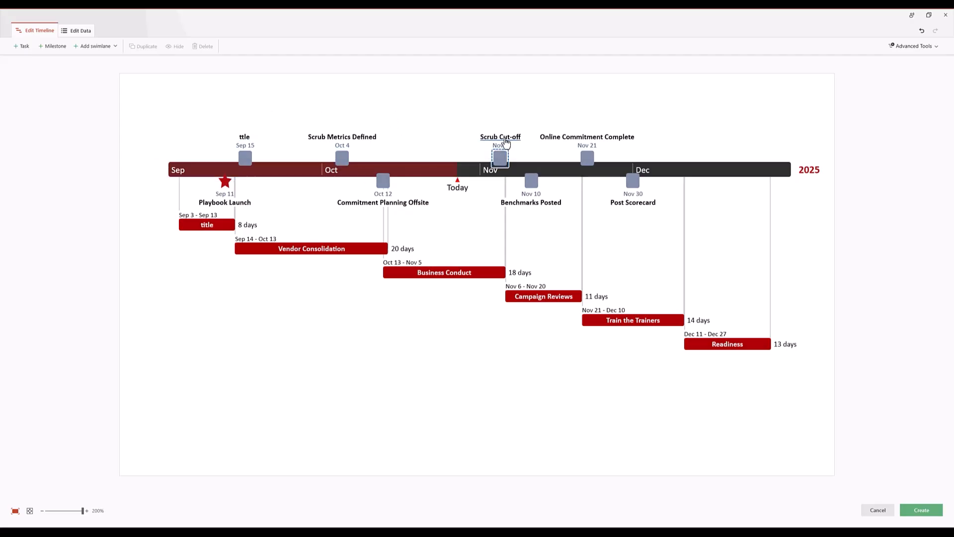
- Attach the Scrub Cut-off milestone to the Business Conduct row and shift that task to Oct 14 - Nov 6
{"action": "left_click_drag", "start_coordinate": [498, 161], "coordinate": [486, 270]}
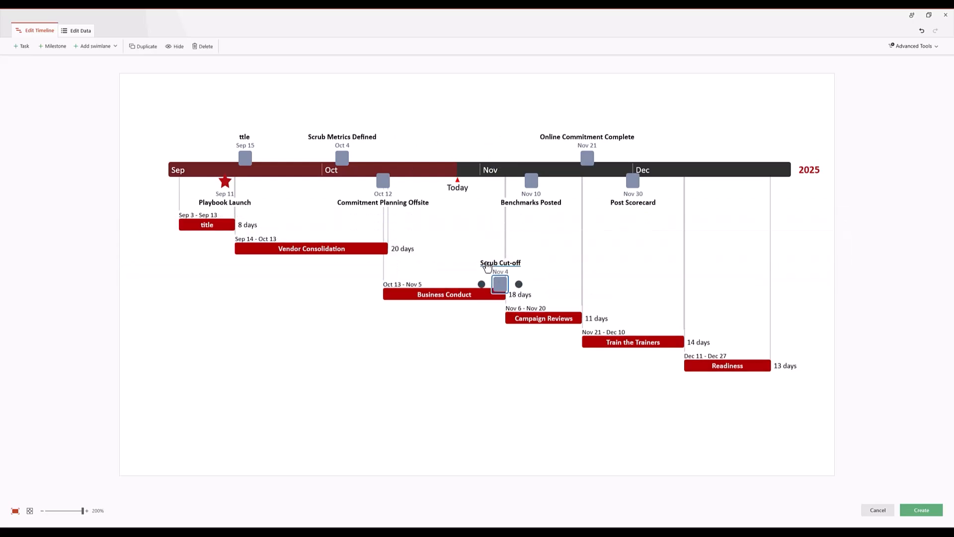
{"action": "mouse_move", "coordinate": [390, 297]}
{"action": "left_mouse_down"}
{"action": "mouse_move", "coordinate": [450, 297]}
{"action": "mouse_move", "coordinate": [388, 297]}
{"action": "mouse_move", "coordinate": [407, 297]}
{"action": "left_mouse_up"}
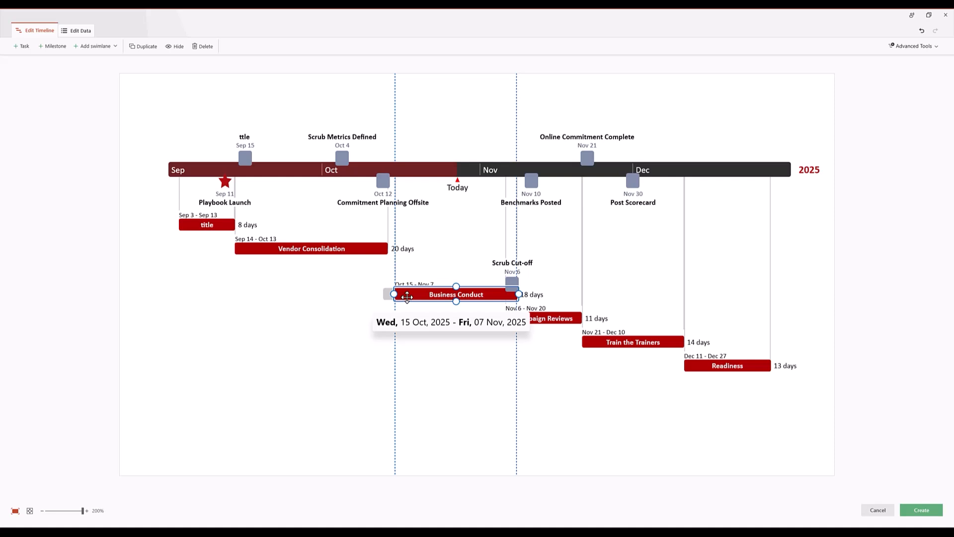
{"action": "mouse_move", "coordinate": [409, 296]}
{"action": "left_mouse_down"}
{"action": "mouse_move", "coordinate": [449, 297]}
{"action": "mouse_move", "coordinate": [401, 301]}
{"action": "left_mouse_up"}
{"action": "left_click", "coordinate": [381, 389]}
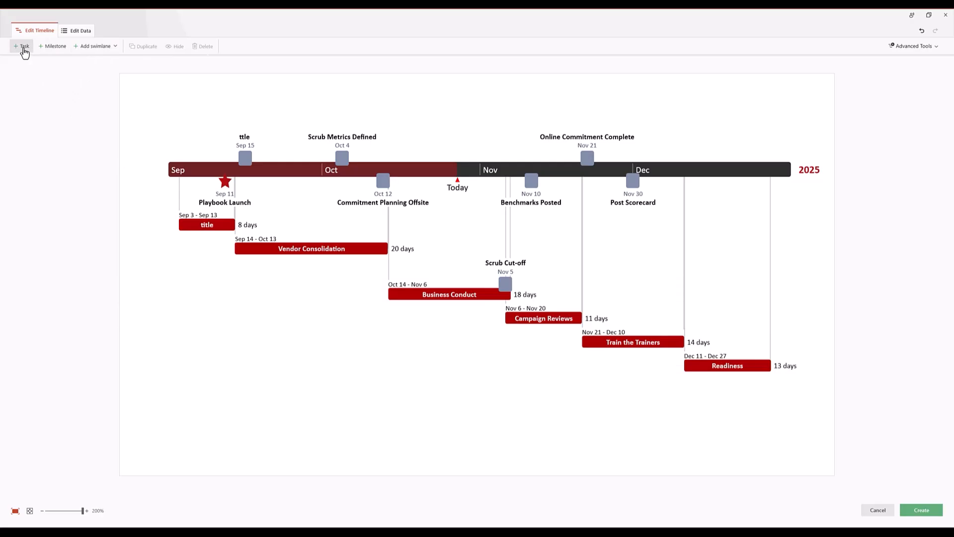
- Add two untitled tasks and two untitled milestones, placing one of the new milestones on Dec 20
{"action": "left_click", "coordinate": [23, 48]}
{"action": "left_click", "coordinate": [24, 47]}
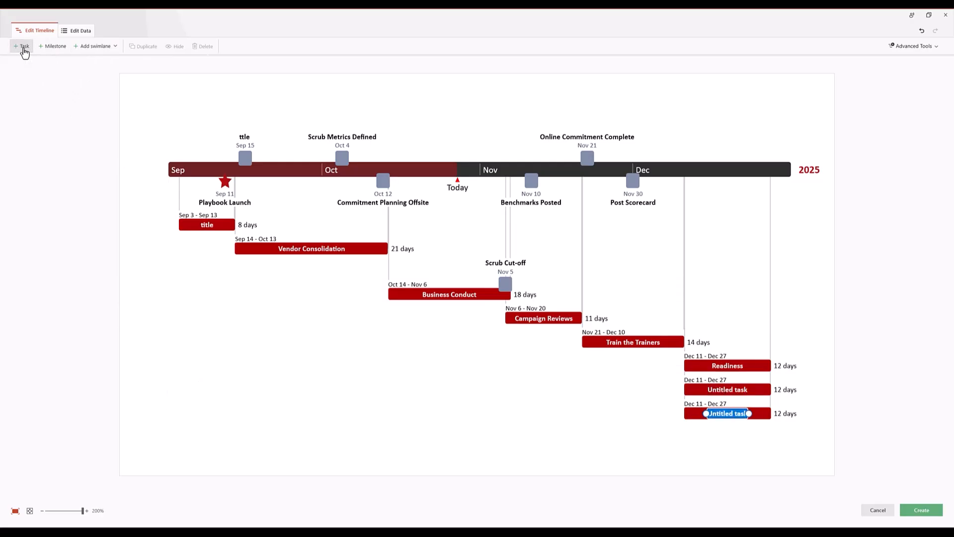
{"action": "left_click", "coordinate": [58, 50]}
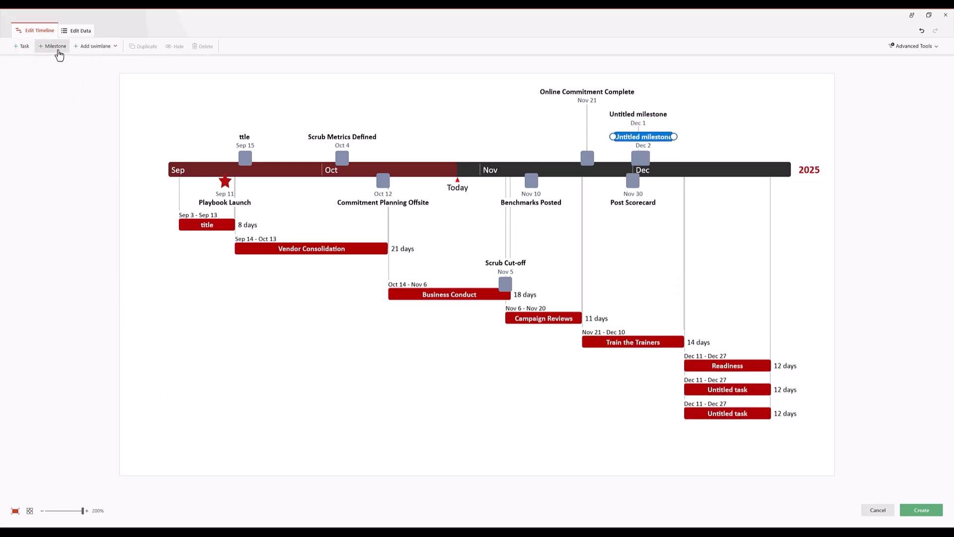
{"action": "key", "text": "Return"}
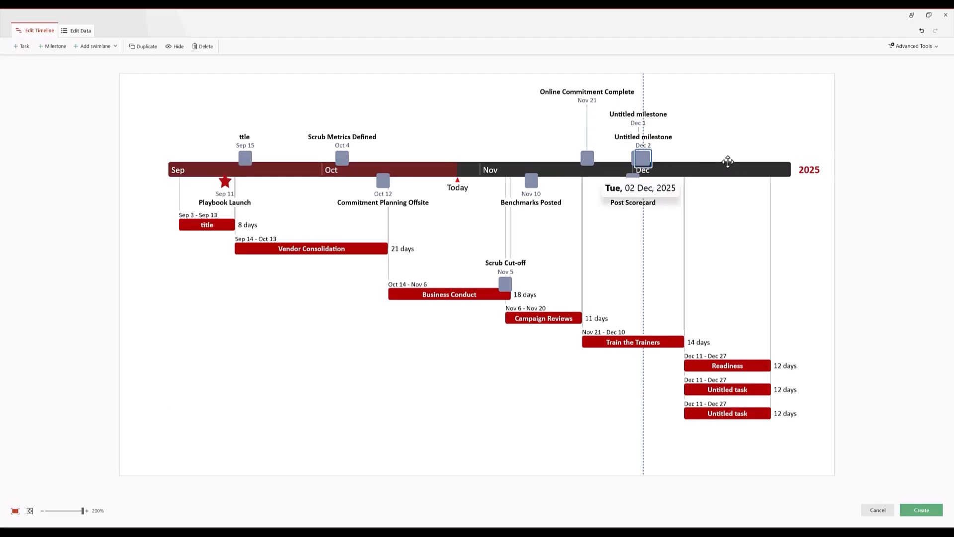
{"action": "left_click_drag", "start_coordinate": [727, 161], "coordinate": [735, 158]}
- Add two untitled swimlanes below the tasks, each divided into two sub-swimlanes
{"action": "left_click", "coordinate": [104, 48]}
{"action": "left_click", "coordinate": [106, 63]}
{"action": "left_click", "coordinate": [100, 63]}
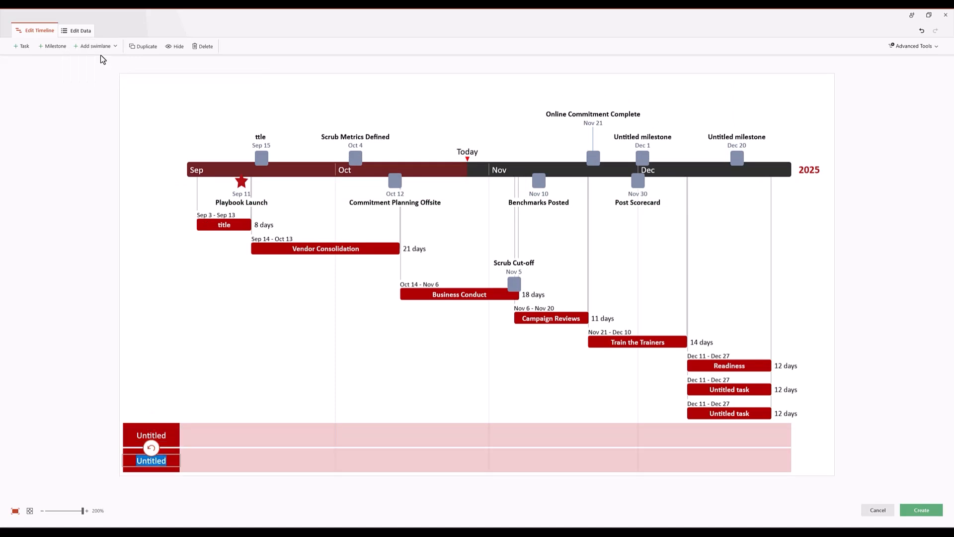
{"action": "left_click", "coordinate": [104, 46]}
{"action": "left_click", "coordinate": [99, 75]}
{"action": "left_click", "coordinate": [99, 49]}
{"action": "left_click", "coordinate": [100, 76]}
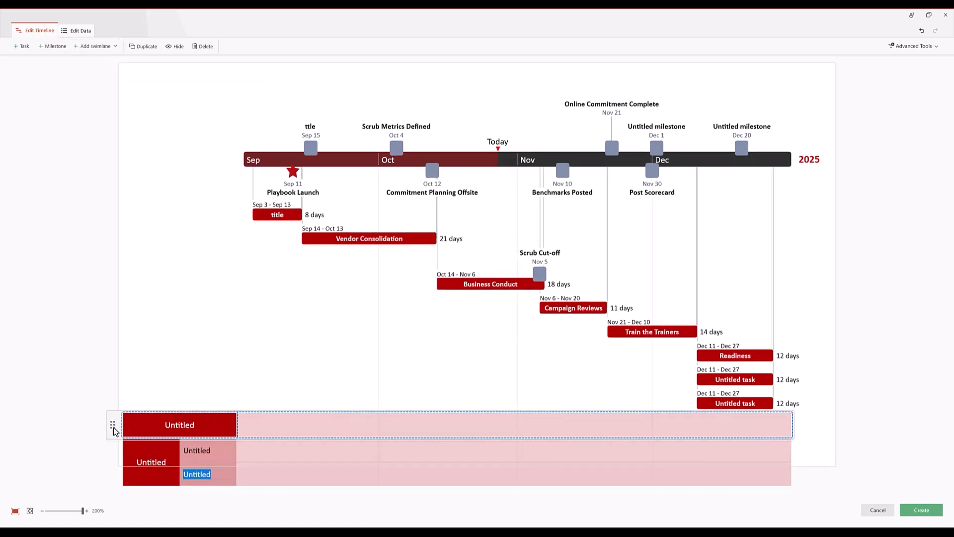
{"action": "left_click", "coordinate": [96, 47]}
{"action": "left_click", "coordinate": [97, 78]}
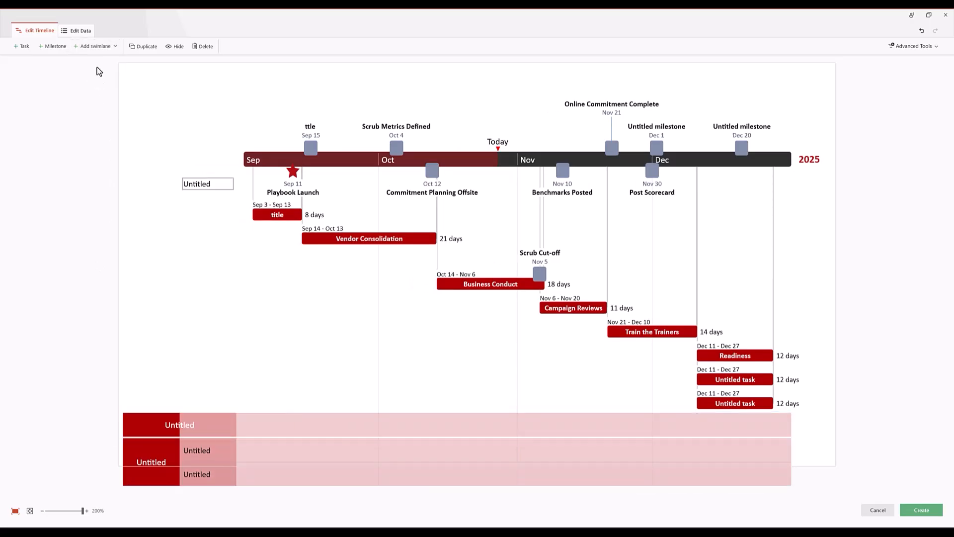
{"action": "left_click", "coordinate": [95, 47]}
{"action": "left_click", "coordinate": [98, 78]}
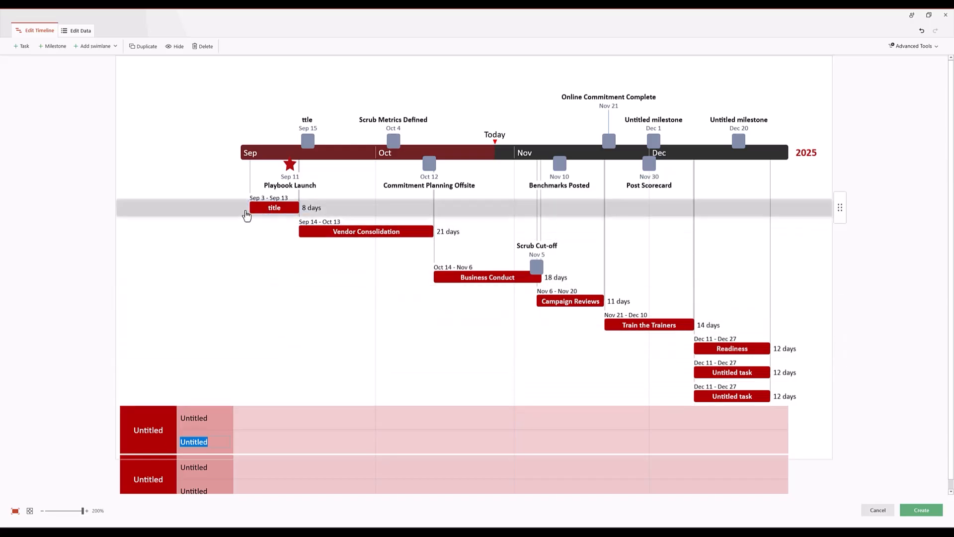
- Place title and Vendor Consolidation in the first swimlane's two rows, and Business Conduct and Campaign Reviews in the second swimlane's two rows
{"action": "left_click_drag", "start_coordinate": [255, 208], "coordinate": [256, 419]}
{"action": "left_click_drag", "start_coordinate": [321, 214], "coordinate": [324, 430]}
{"action": "left_click_drag", "start_coordinate": [446, 252], "coordinate": [448, 427]}
{"action": "left_click_drag", "start_coordinate": [542, 231], "coordinate": [571, 427]}
- Move one untitled task, Readiness and Train the Trainers into the second swimlane's lower row with Campaign Reviews
{"action": "left_click_drag", "start_coordinate": [708, 302], "coordinate": [683, 415]}
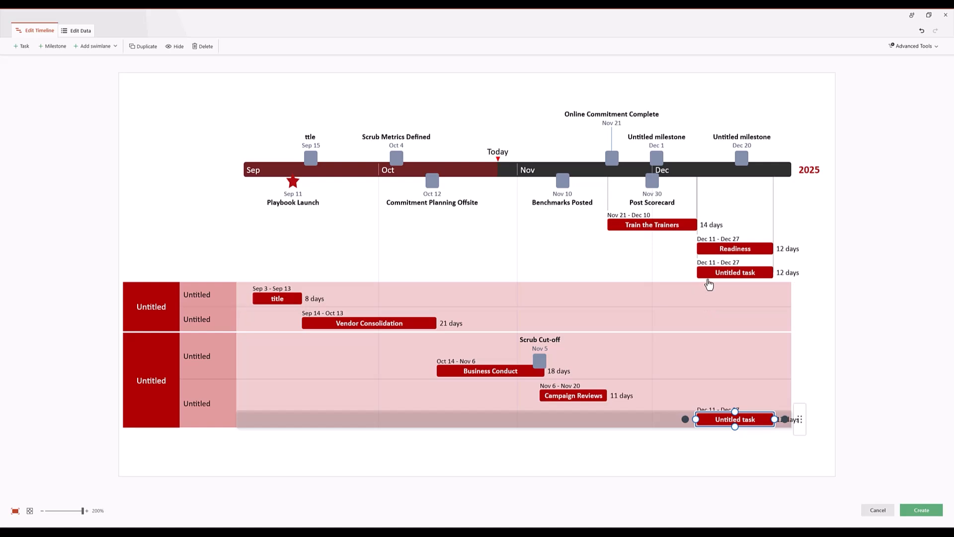
{"action": "left_click_drag", "start_coordinate": [713, 250], "coordinate": [696, 417]}
{"action": "left_click_drag", "start_coordinate": [627, 226], "coordinate": [633, 395]}
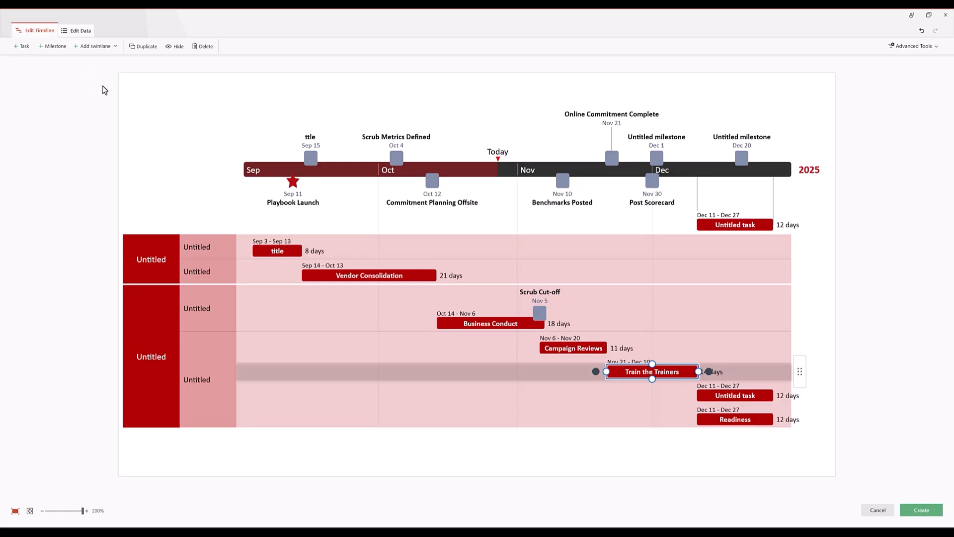
- Duplicate the untitled Dec 11 - Dec 27 task that remains above the swimlanes
{"action": "left_click", "coordinate": [711, 229]}
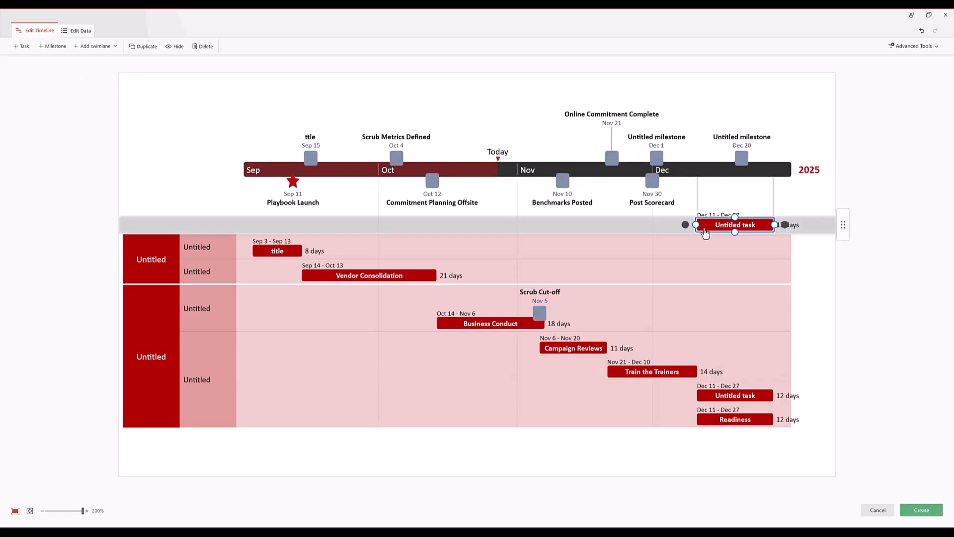
{"action": "left_click", "coordinate": [140, 50]}
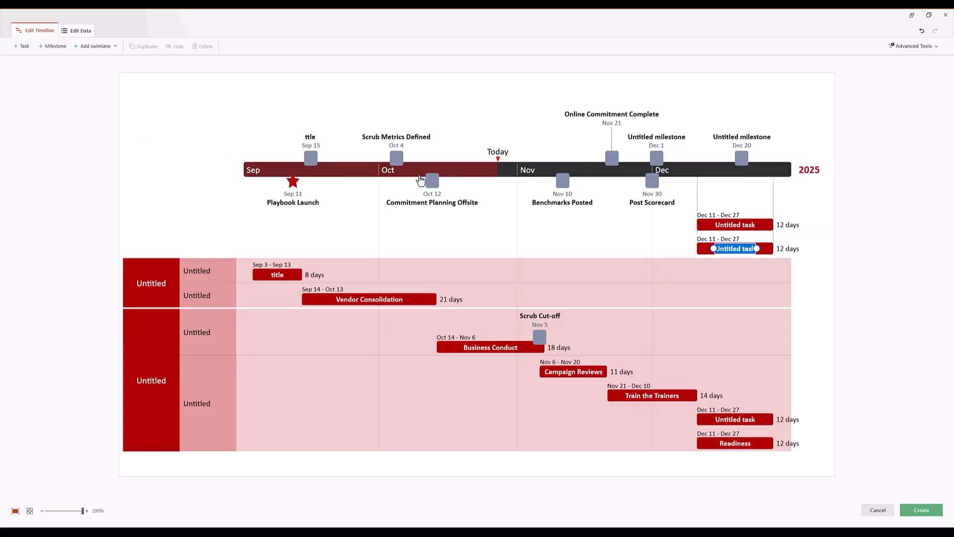
{"action": "left_click", "coordinate": [394, 90]}
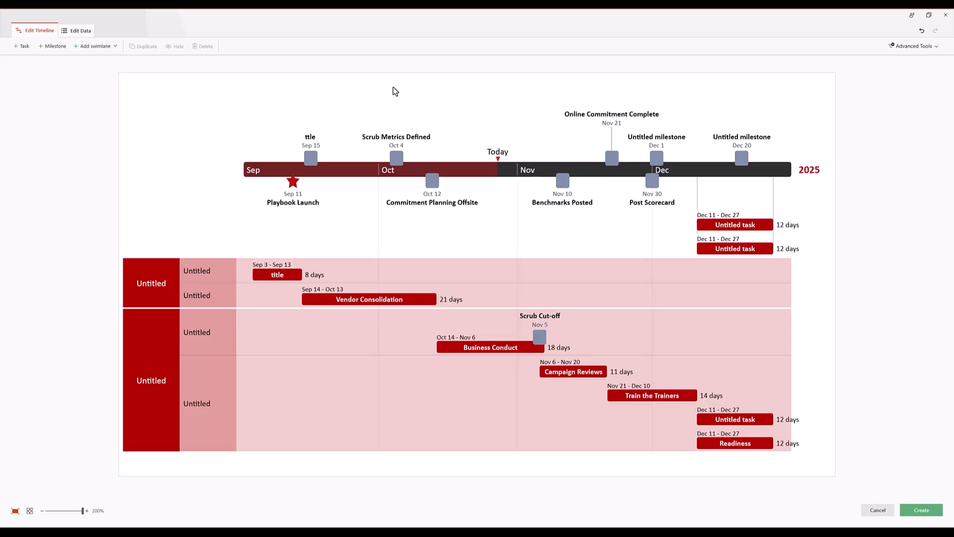
{"action": "left_click", "coordinate": [765, 424]}
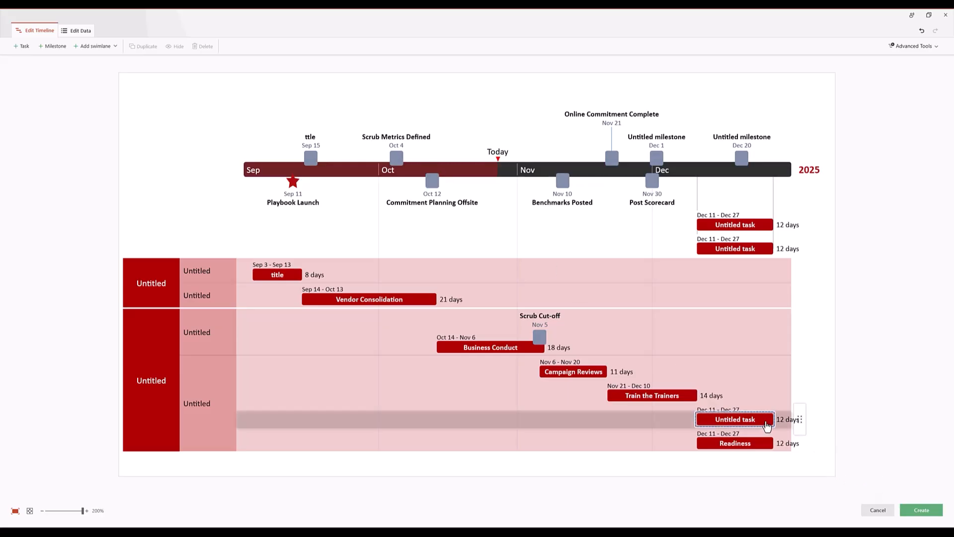
- Hide the untitled task in the second swimlane, and unhide it from the data view before returning to the timeline view
{"action": "left_click", "coordinate": [175, 46]}
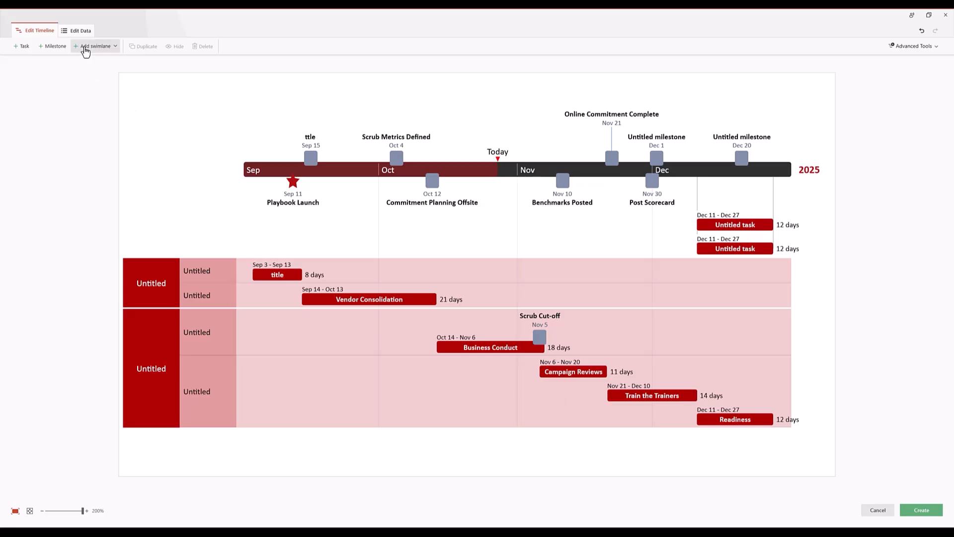
{"action": "left_click", "coordinate": [81, 32]}
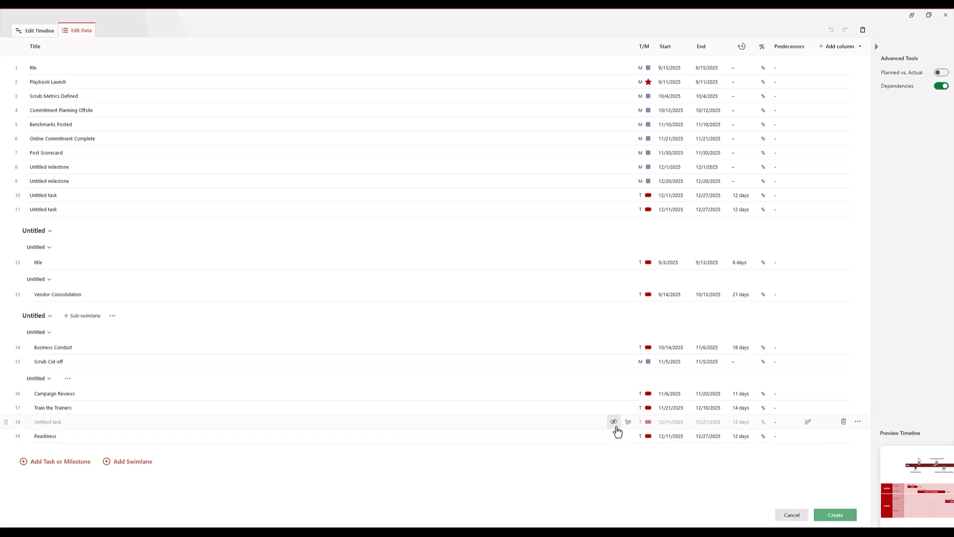
{"action": "left_click", "coordinate": [615, 423]}
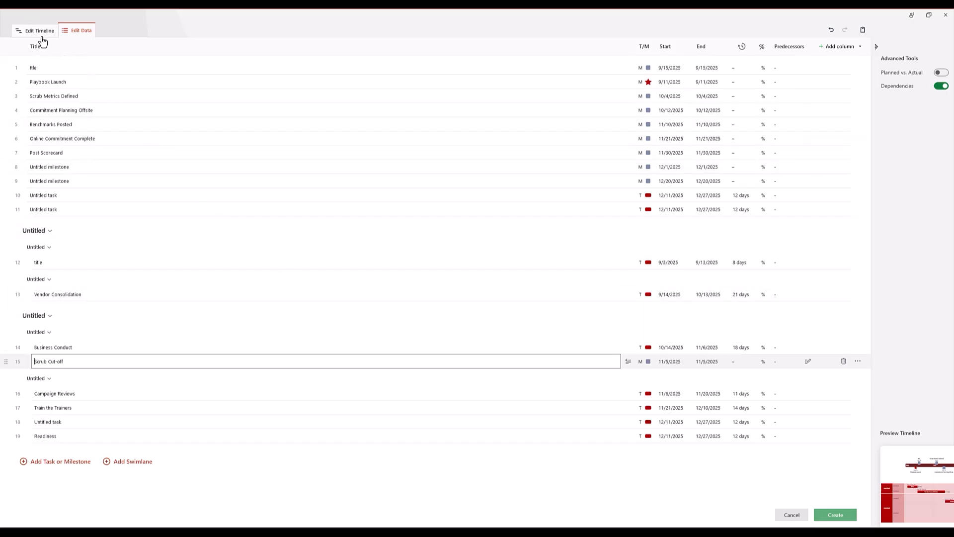
{"action": "left_click", "coordinate": [40, 31]}
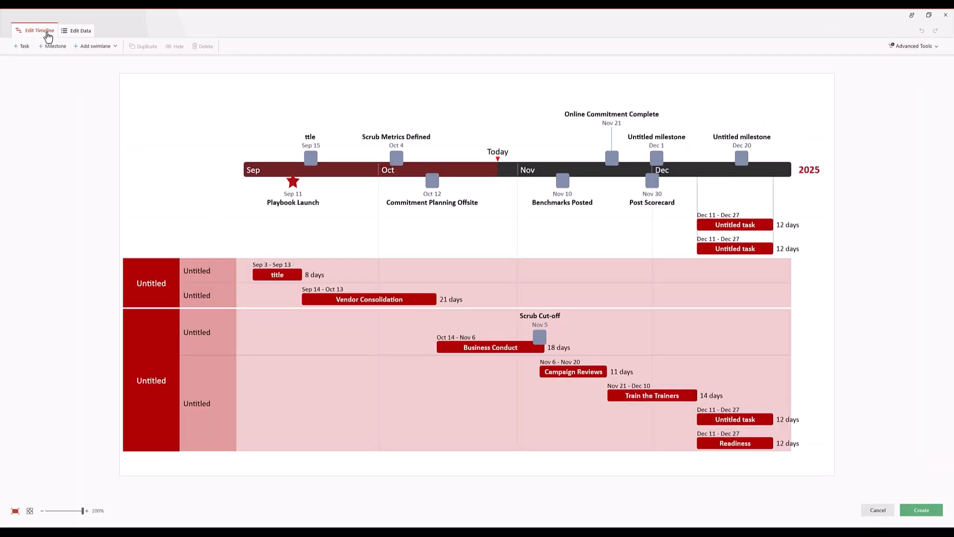
- Delete both untitled Dec 11 - Dec 27 tasks located above the swimlanes
{"action": "left_click", "coordinate": [763, 228]}
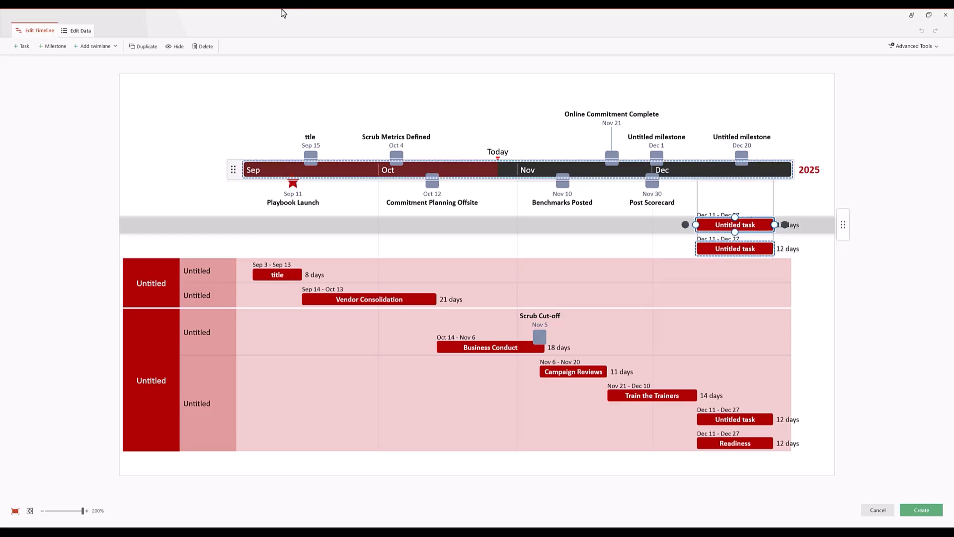
{"action": "left_click", "coordinate": [204, 46]}
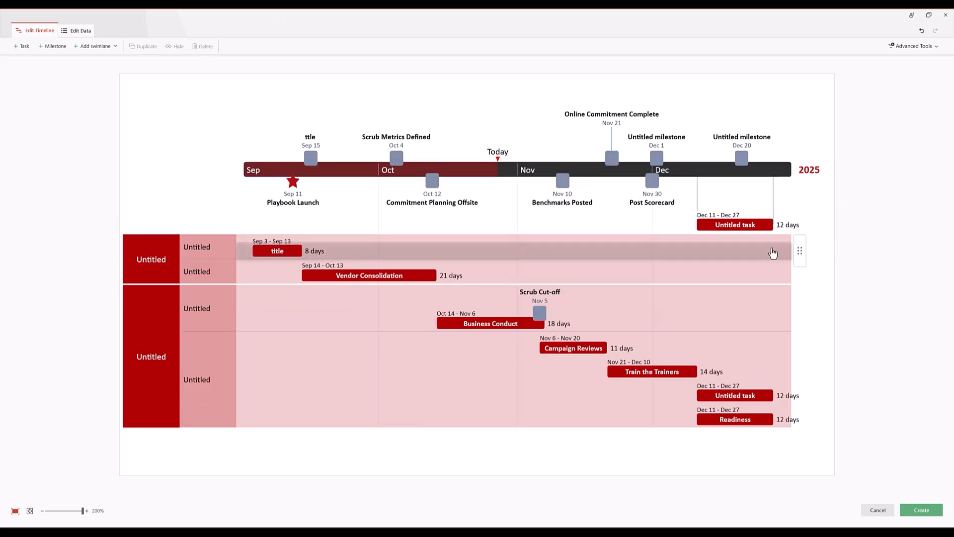
{"action": "left_click", "coordinate": [204, 47]}
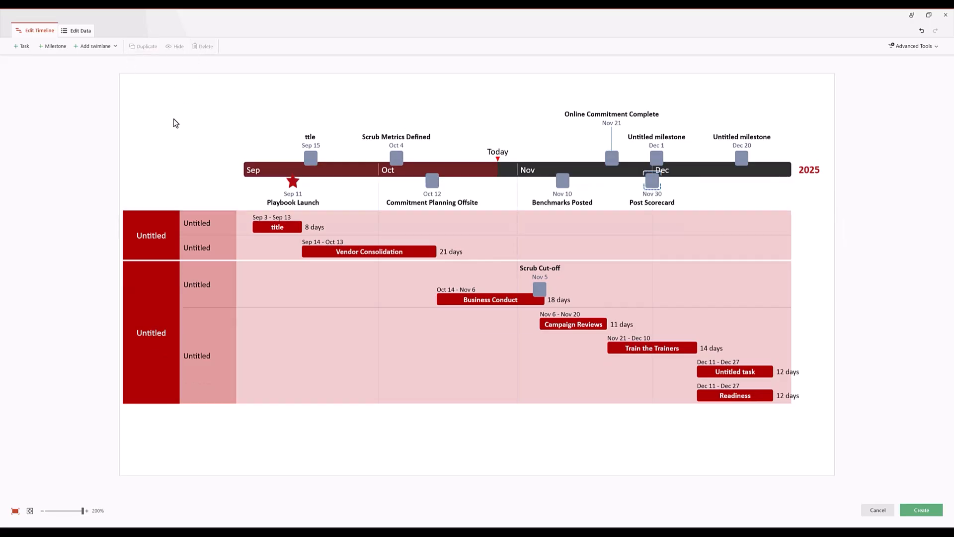
- Move the start date of the Vendor Consolidation task to Sep 15
{"action": "left_click", "coordinate": [429, 252]}
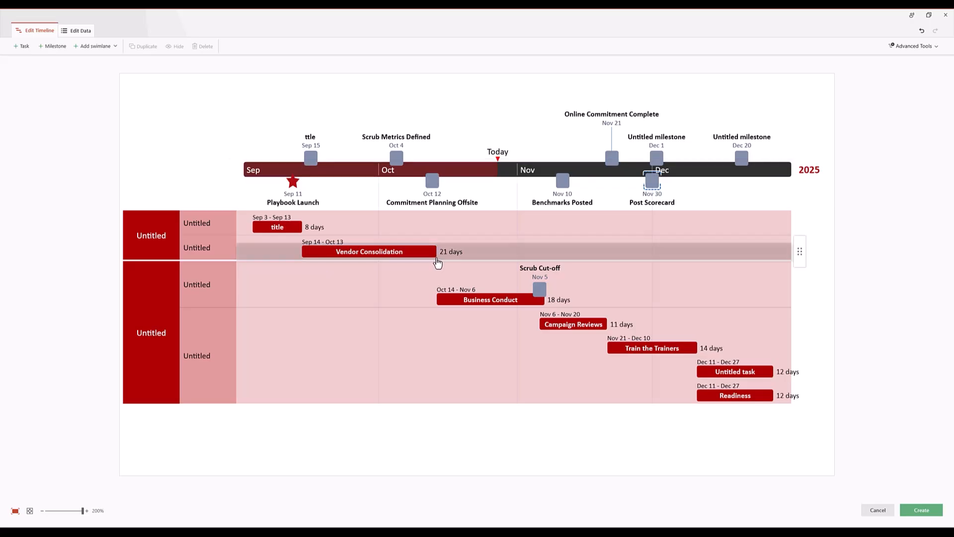
{"action": "left_click_drag", "start_coordinate": [300, 251], "coordinate": [304, 251]}
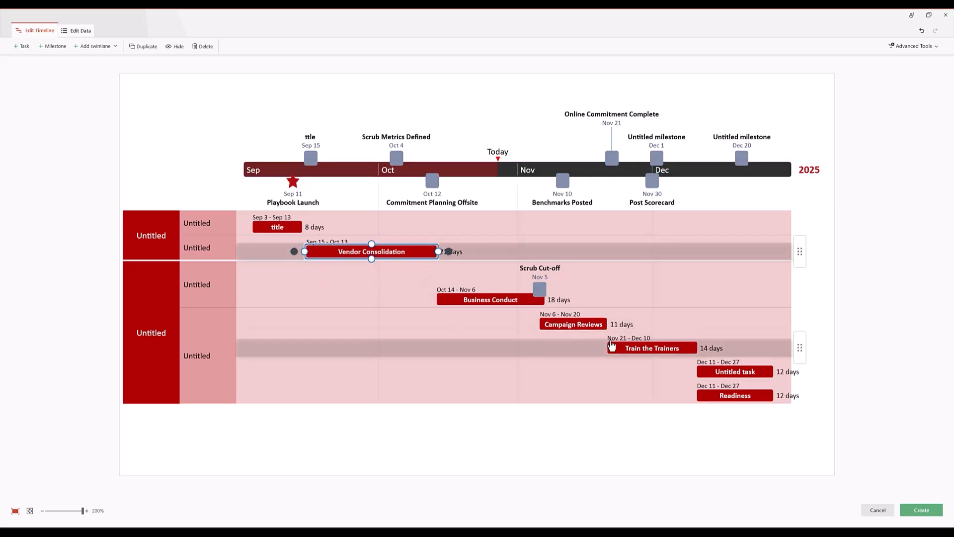
{"action": "left_click", "coordinate": [353, 454]}
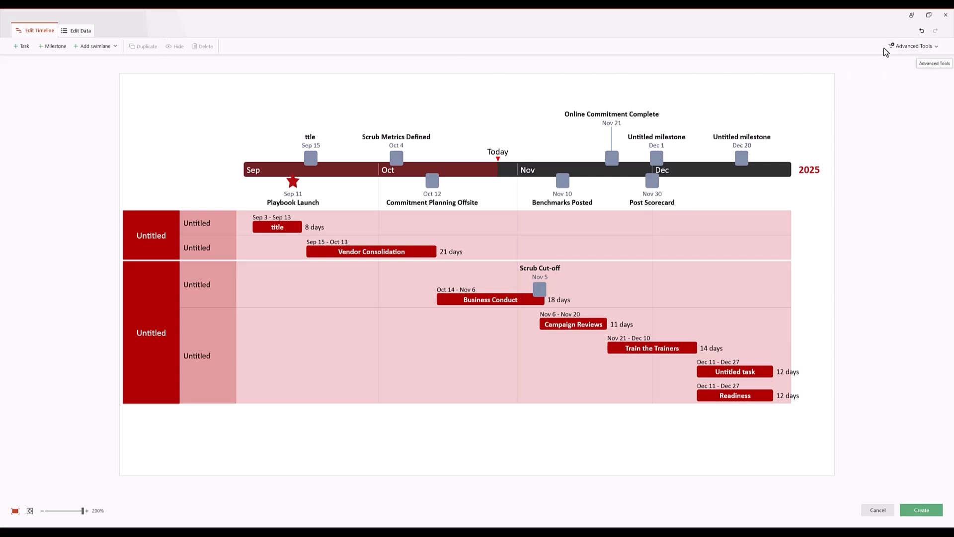
- Add dependencies from title to Vendor Consolidation, Vendor Consolidation to Business Conduct, and the Scrub Cut-off milestone to the end of Campaign Reviews
{"action": "left_click", "coordinate": [919, 53]}
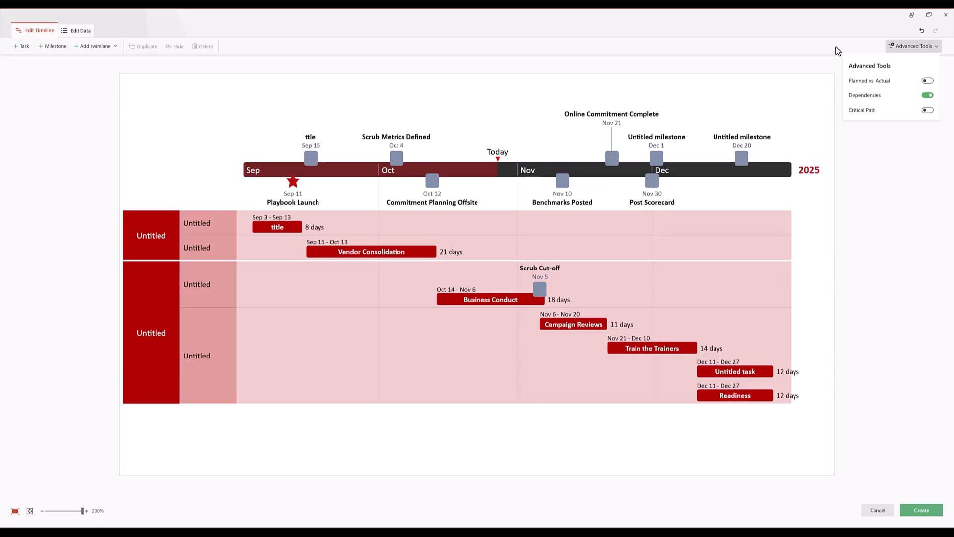
{"action": "left_click", "coordinate": [298, 231]}
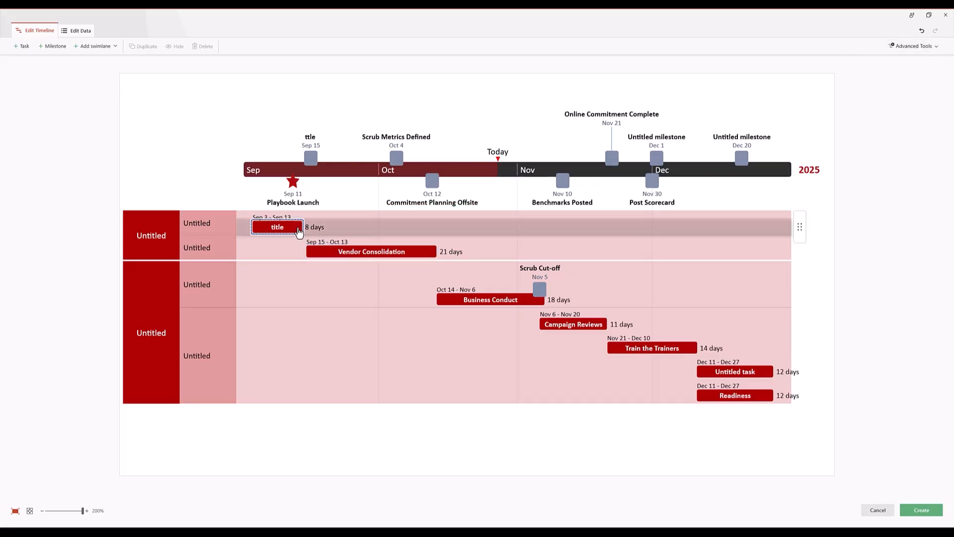
{"action": "left_click", "coordinate": [297, 231]}
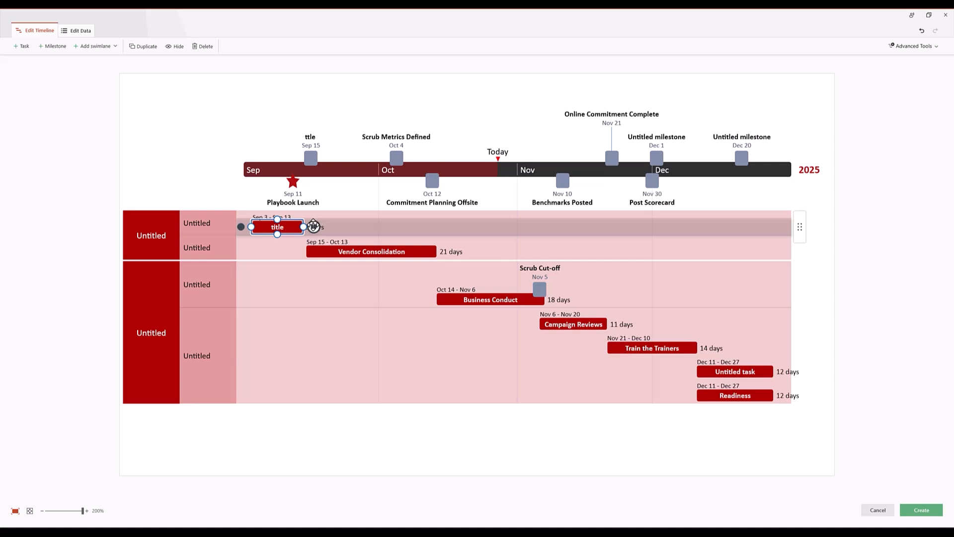
{"action": "left_click_drag", "start_coordinate": [314, 227], "coordinate": [305, 250]}
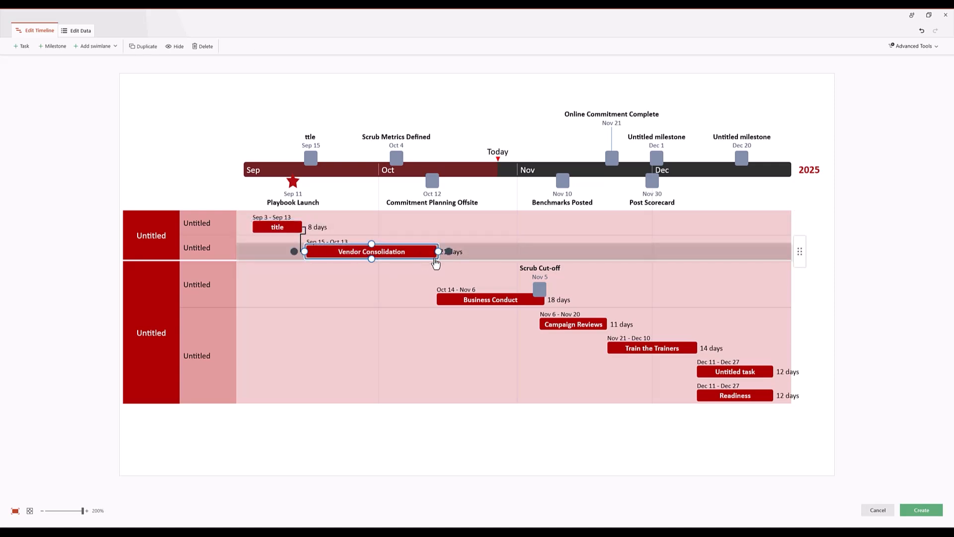
{"action": "left_click_drag", "start_coordinate": [449, 251], "coordinate": [438, 299]}
{"action": "left_click", "coordinate": [545, 288]}
{"action": "left_click_drag", "start_coordinate": [558, 289], "coordinate": [611, 323]}
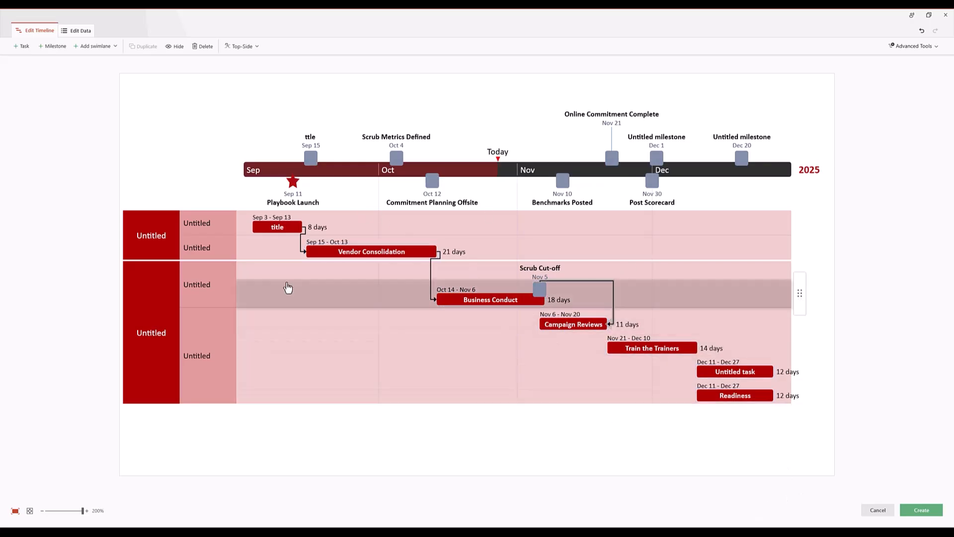
- Review the task predecessors in the data view and create the timeline on the slide
{"action": "left_click", "coordinate": [85, 31]}
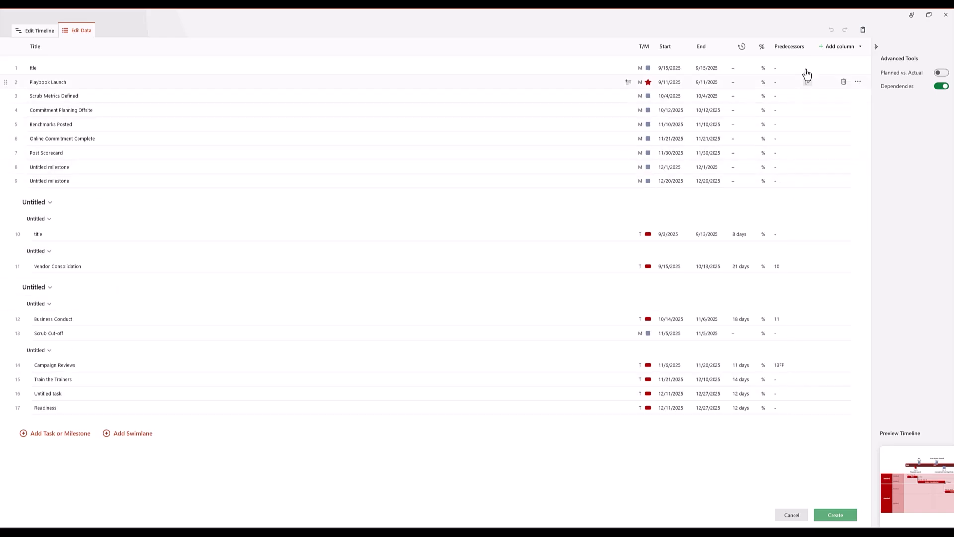
{"action": "left_click", "coordinate": [41, 31]}
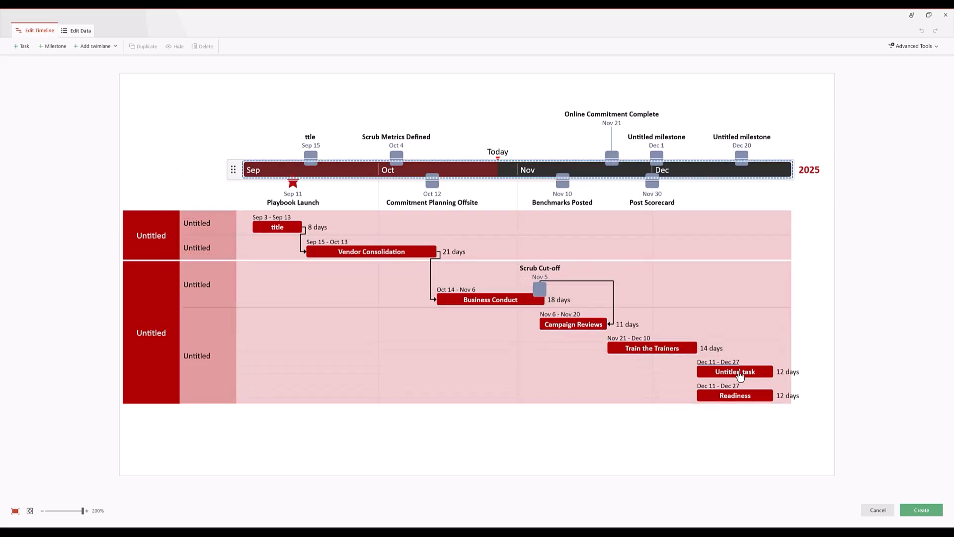
{"action": "left_click", "coordinate": [921, 510]}
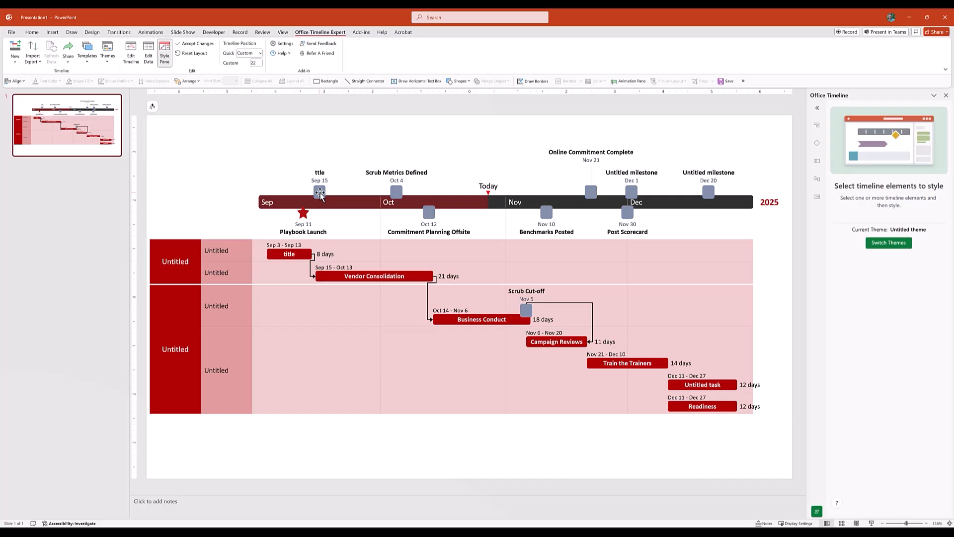
- Try to shift the Sep 15 milestone directly on the slide, and restore the layout by reopening and saving the timeline
{"action": "left_click_drag", "start_coordinate": [319, 193], "coordinate": [298, 193]}
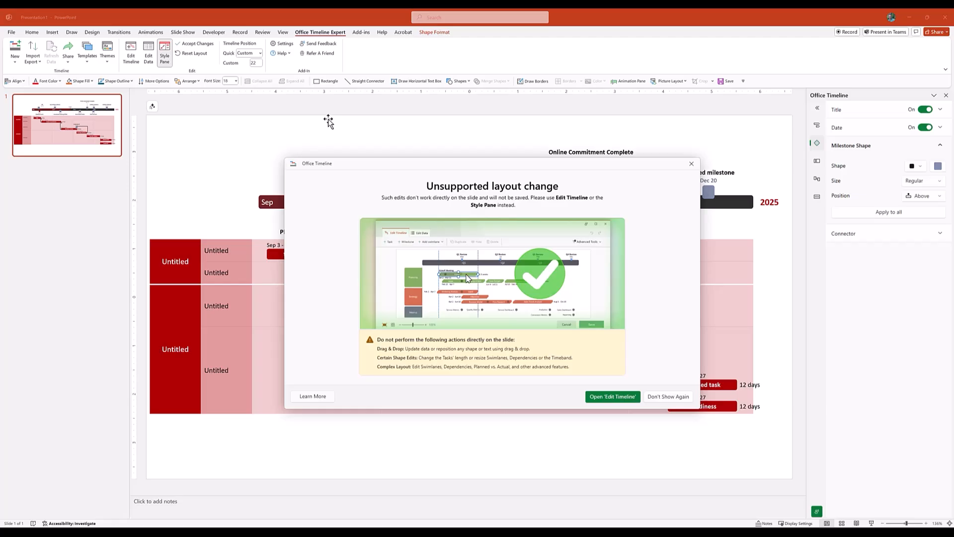
{"action": "left_click", "coordinate": [692, 166]}
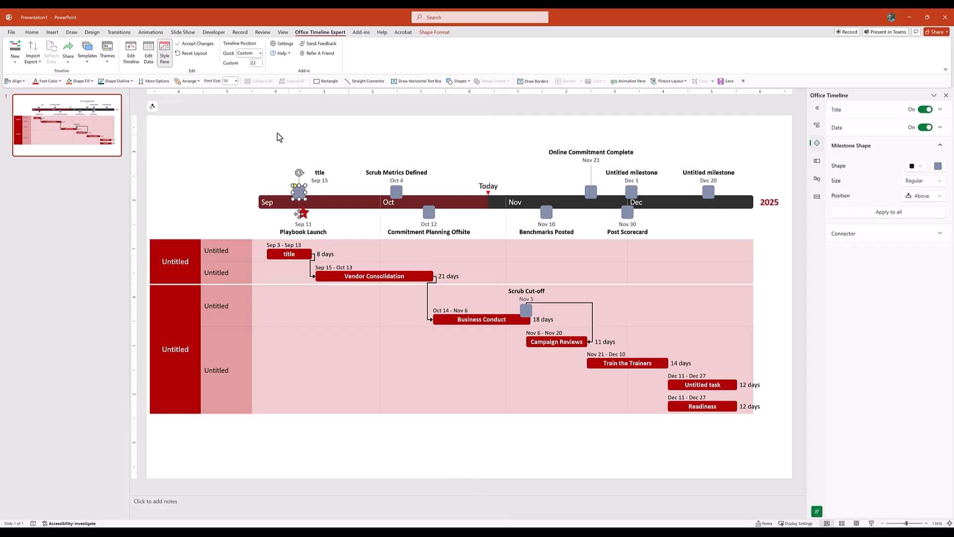
{"action": "left_click", "coordinate": [131, 52]}
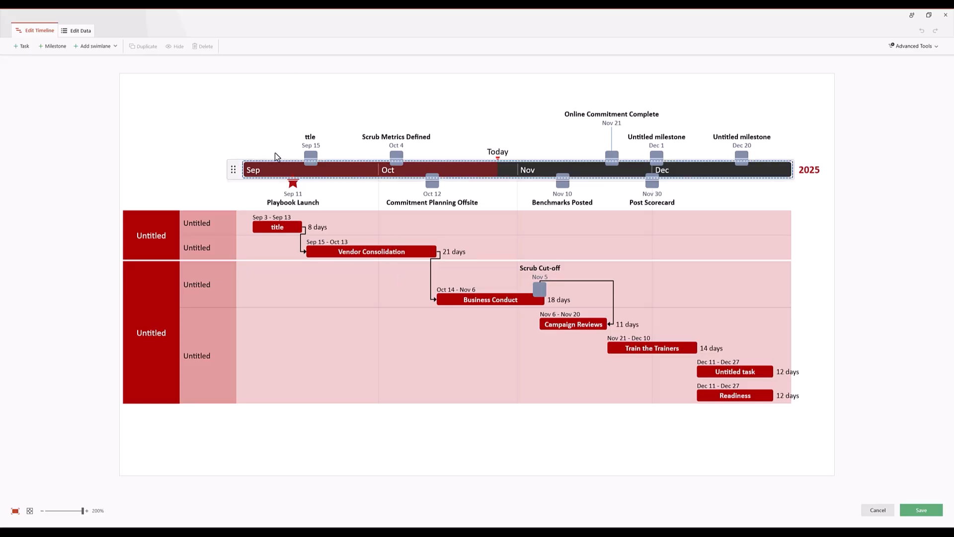
{"action": "left_click", "coordinate": [932, 512]}
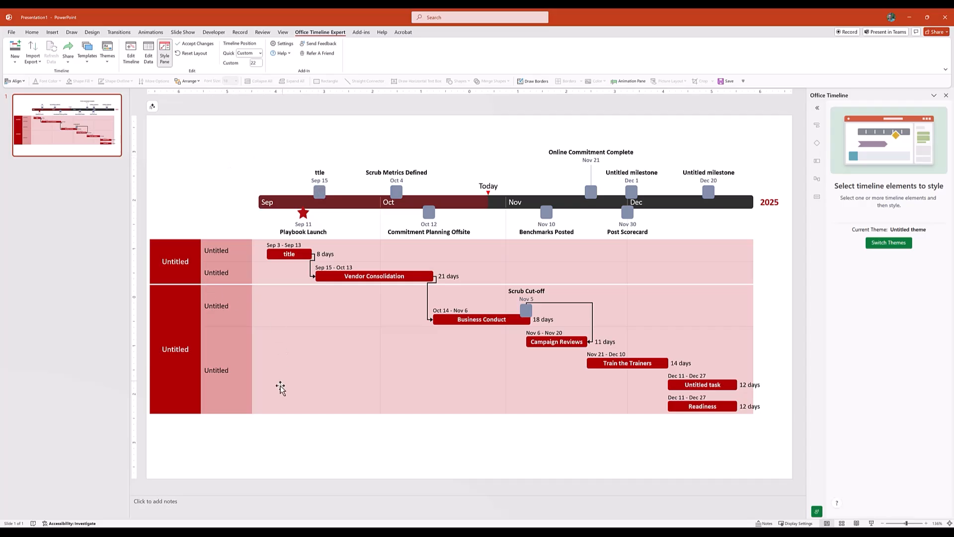
- Examine the styling options for the Sep 15 milestone and the title task, toggling the Style Pane off and on
{"action": "left_click", "coordinate": [321, 192]}
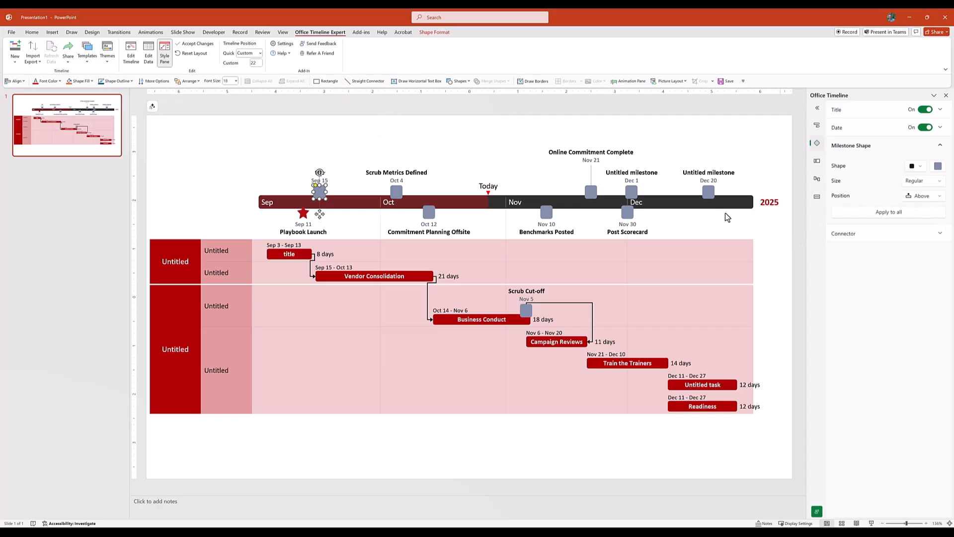
{"action": "left_click", "coordinate": [277, 255]}
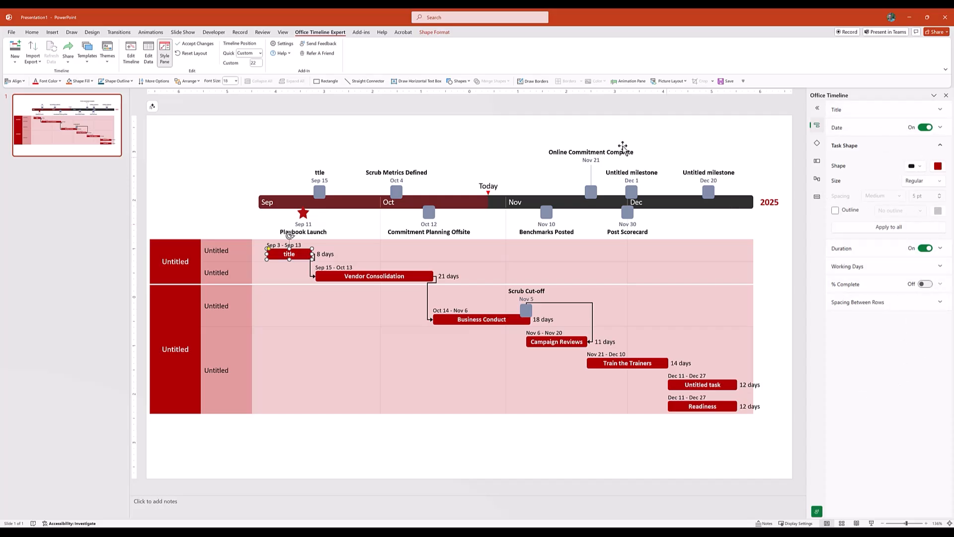
{"action": "left_click", "coordinate": [164, 56]}
{"action": "left_click", "coordinate": [164, 62]}
{"action": "left_click", "coordinate": [165, 62]}
{"action": "left_click", "coordinate": [164, 61]}
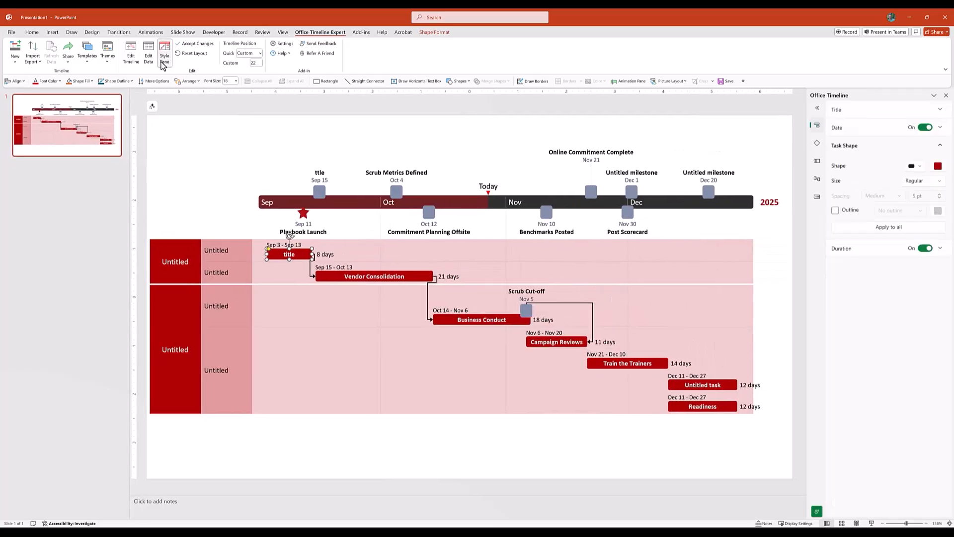
- Restyle the Sep 15 milestone as a small green star, keeping its position above the timeband
{"action": "left_click", "coordinate": [319, 192]}
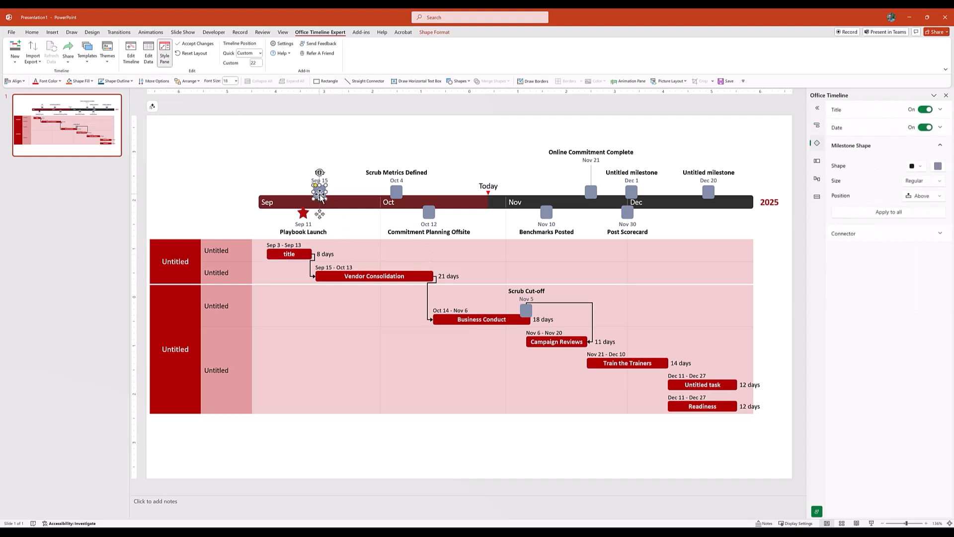
{"action": "left_click", "coordinate": [919, 168]}
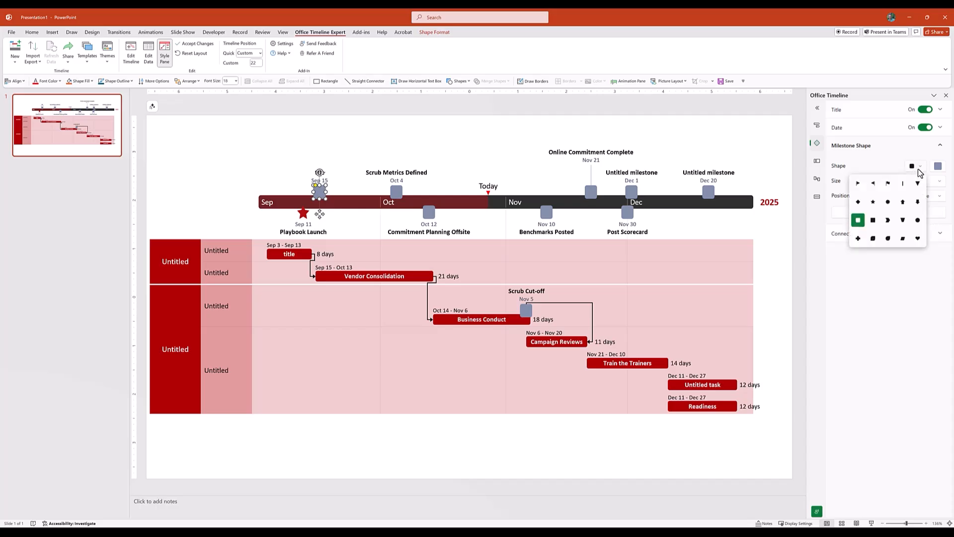
{"action": "left_click", "coordinate": [872, 203]}
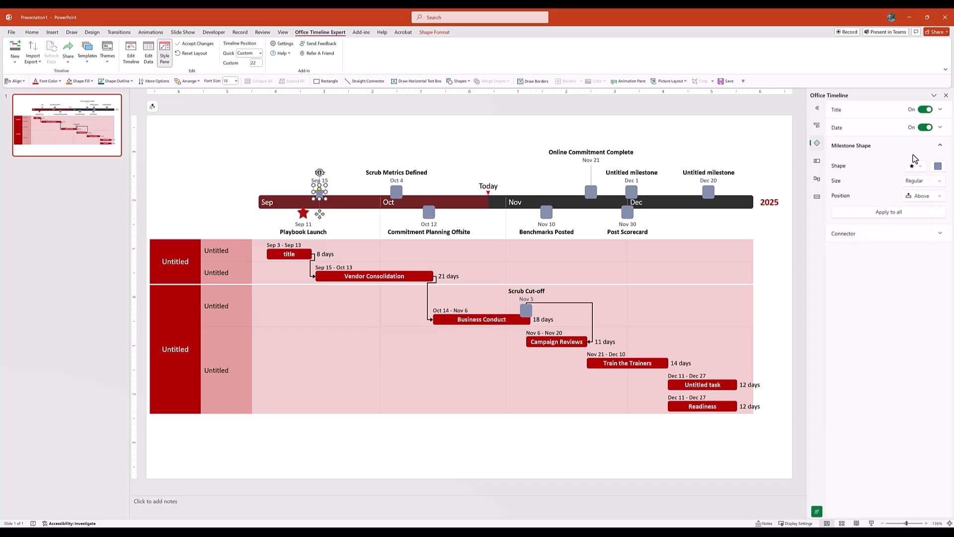
{"action": "left_click", "coordinate": [938, 167]}
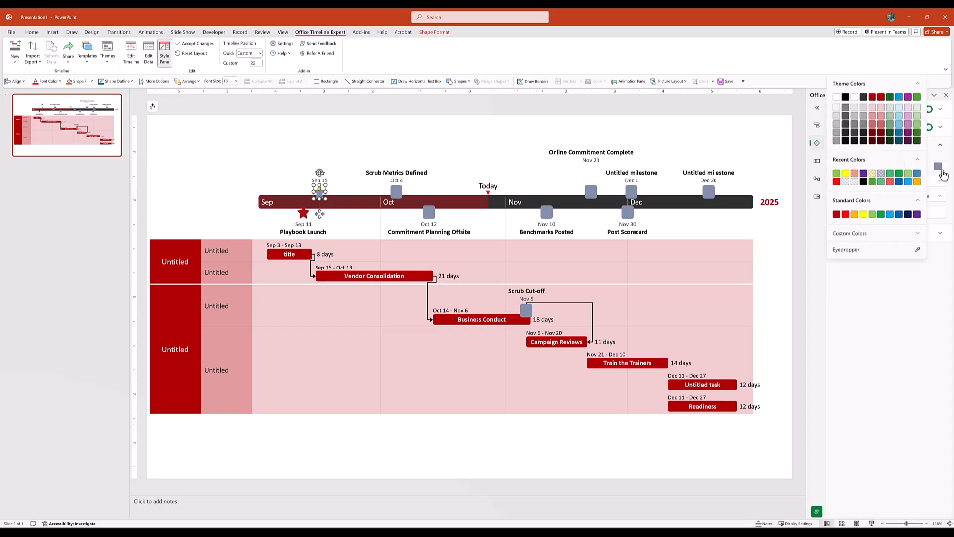
{"action": "left_click", "coordinate": [897, 174]}
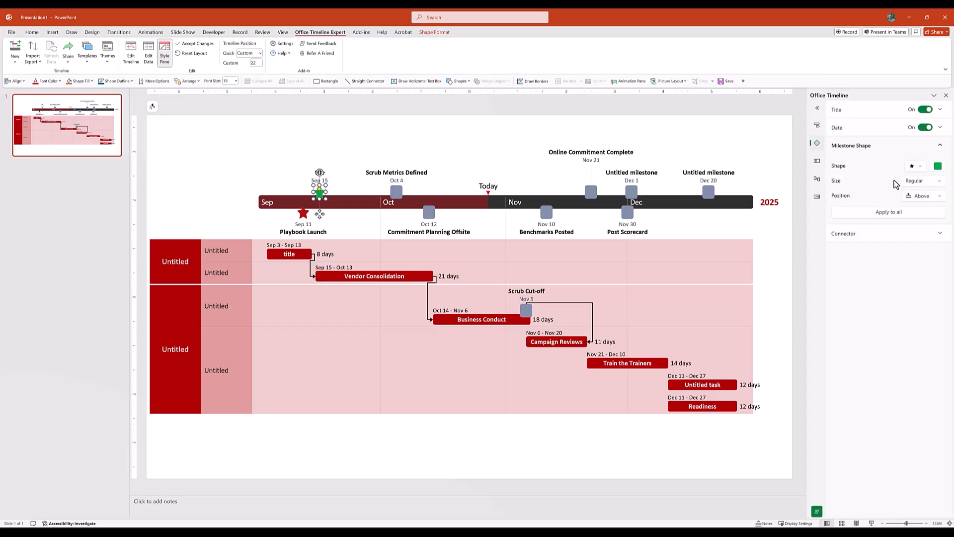
{"action": "left_click", "coordinate": [917, 181]}
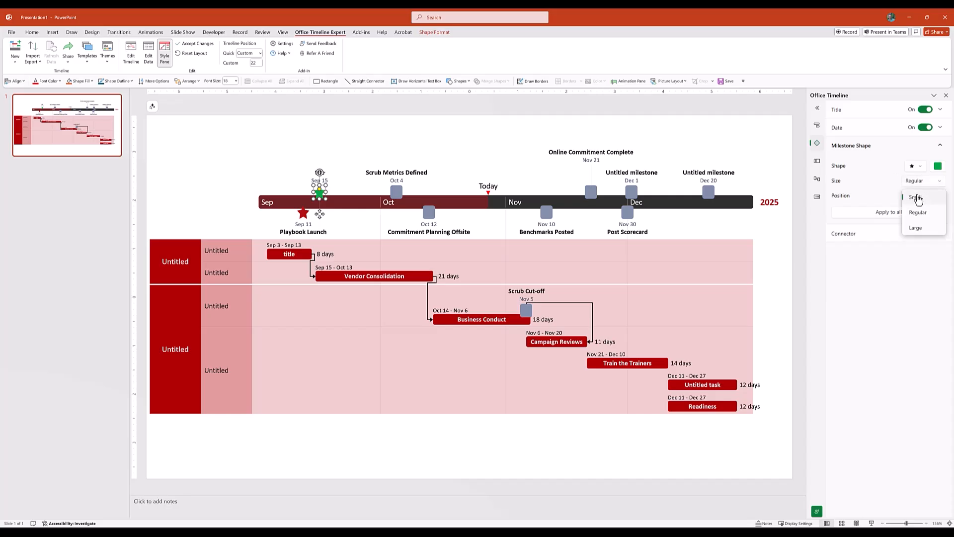
{"action": "left_click", "coordinate": [917, 197]}
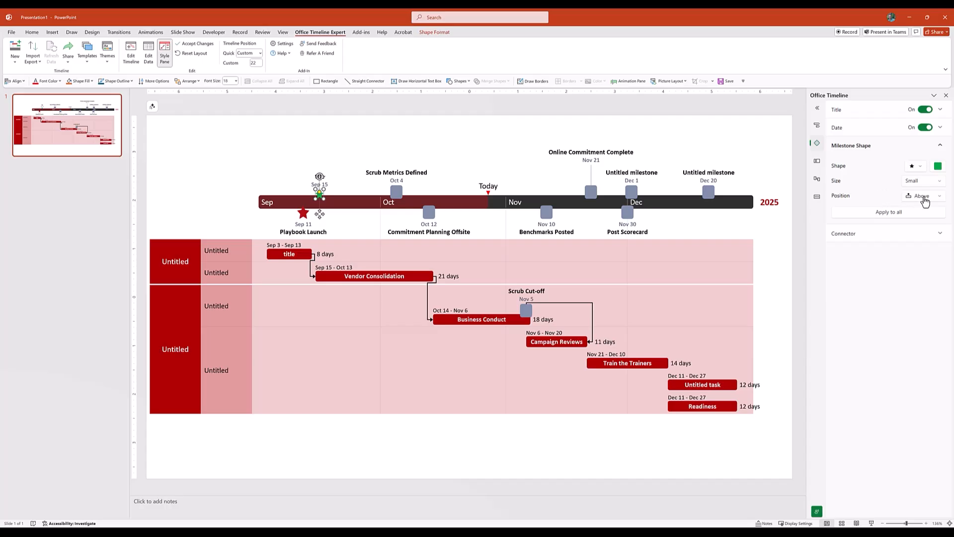
{"action": "left_click", "coordinate": [924, 199]}
{"action": "left_click", "coordinate": [884, 200]}
- Apply the Sep 15 milestone's shape, color, size and position to all milestones, excluding those in swimlanes
{"action": "left_click", "coordinate": [884, 212]}
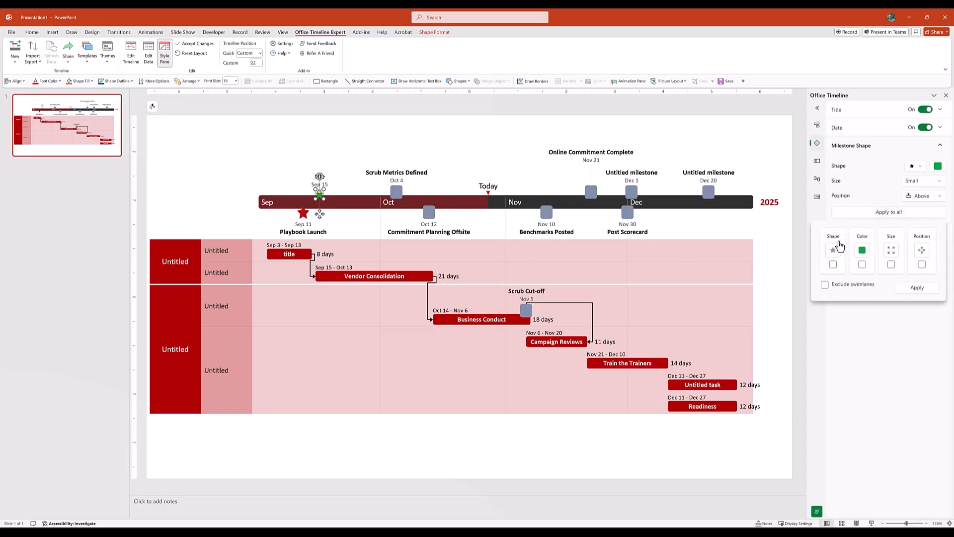
{"action": "left_click", "coordinate": [832, 264]}
{"action": "left_click", "coordinate": [862, 264]}
{"action": "left_click", "coordinate": [891, 264]}
{"action": "left_click", "coordinate": [923, 266]}
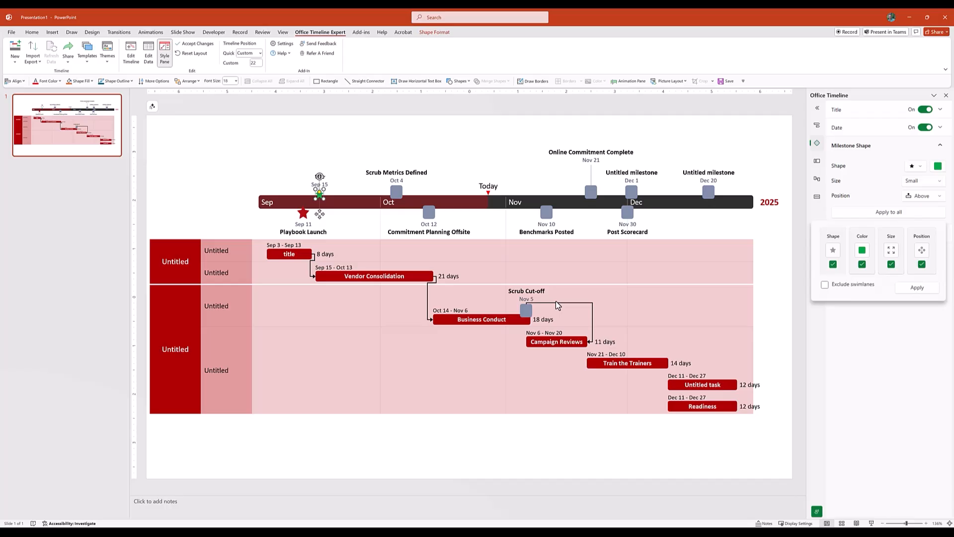
{"action": "left_click", "coordinate": [824, 285]}
{"action": "left_click", "coordinate": [917, 292]}
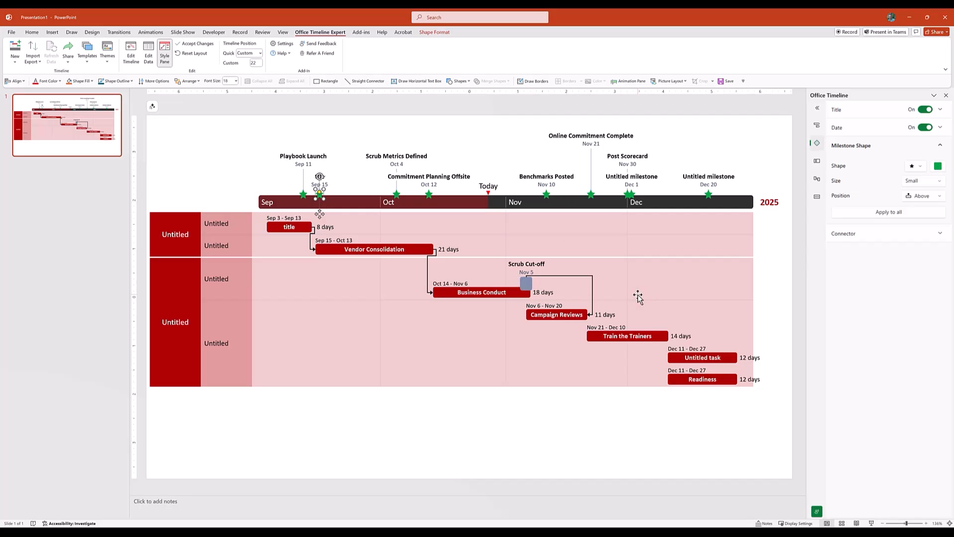
- Restyle the Scrub Cut-off milestone on the Business Conduct task as a light green teardrop
{"action": "left_click", "coordinate": [528, 284]}
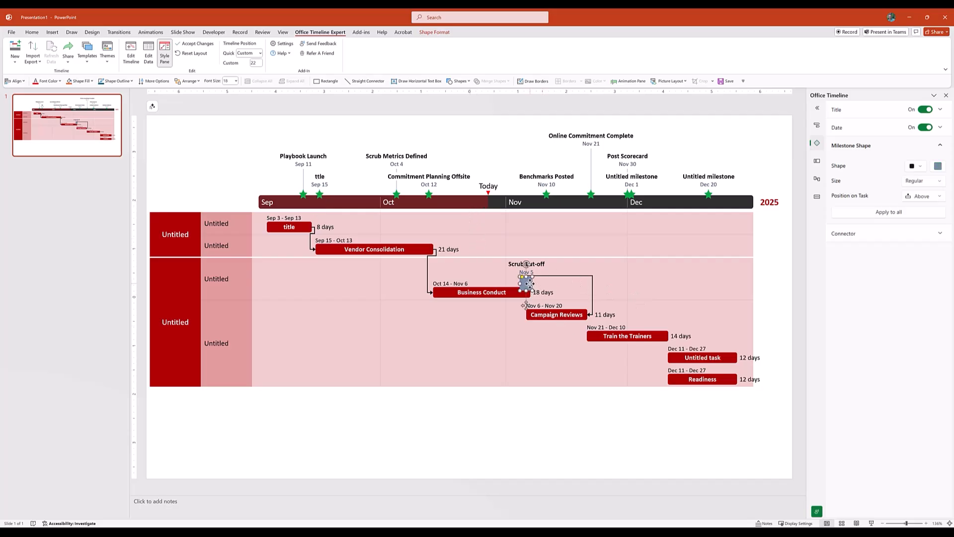
{"action": "left_click", "coordinate": [918, 168]}
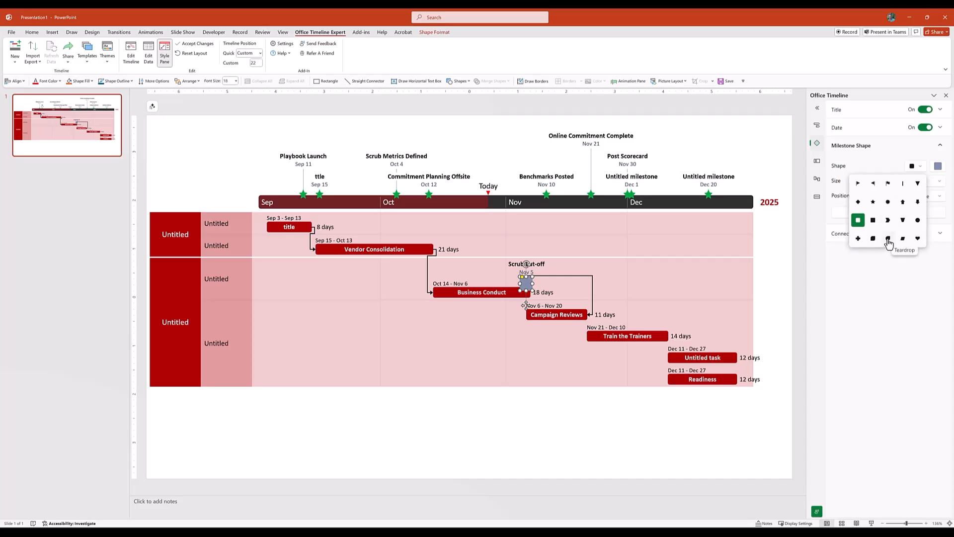
{"action": "left_click", "coordinate": [889, 239]}
{"action": "left_click", "coordinate": [937, 168]}
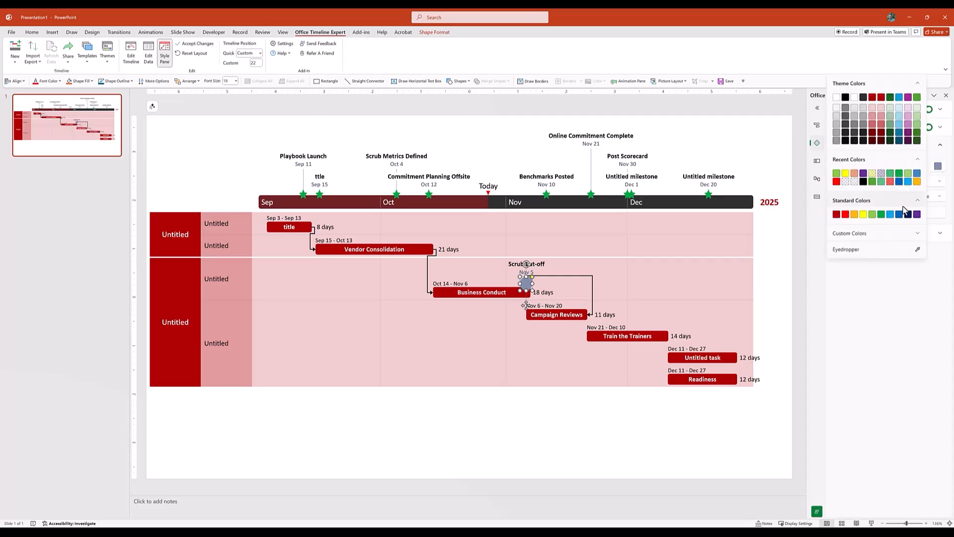
{"action": "left_click", "coordinate": [871, 215]}
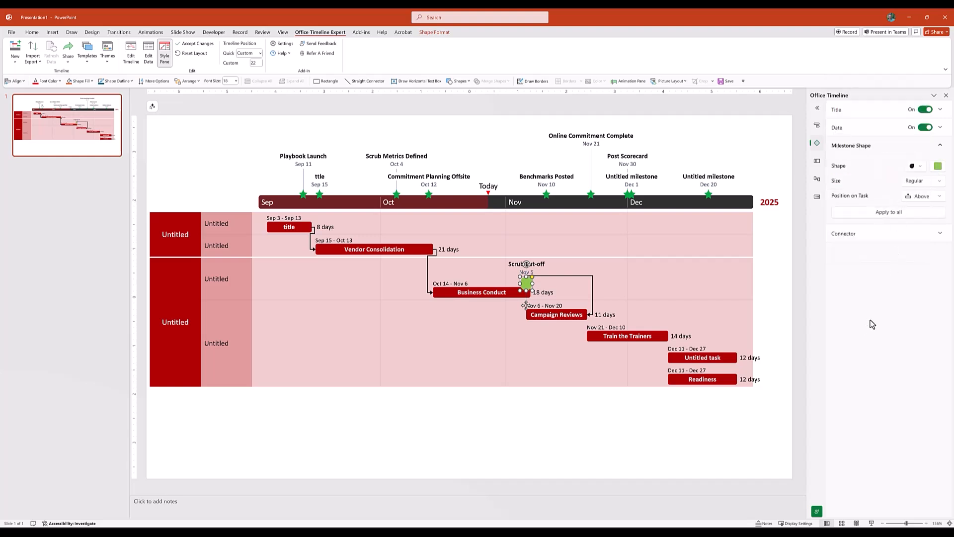
{"action": "left_click", "coordinate": [420, 437]}
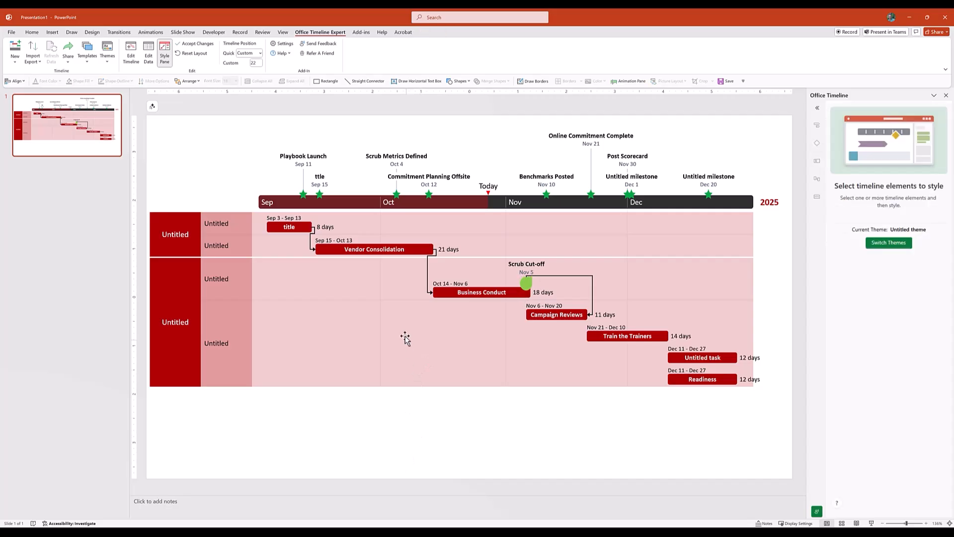
- Examine the styling options for both swimlane headers and for the first swimlane's sub-swimlanes
{"action": "left_click", "coordinate": [161, 249]}
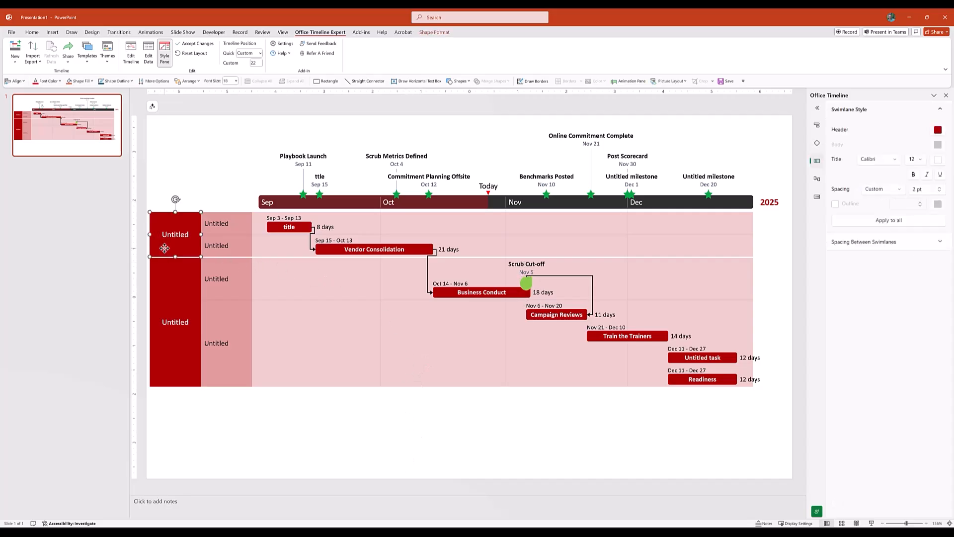
{"action": "left_click", "coordinate": [188, 284]}
{"action": "left_click", "coordinate": [242, 222]}
{"action": "left_click", "coordinate": [241, 245]}
{"action": "left_click", "coordinate": [248, 239]}
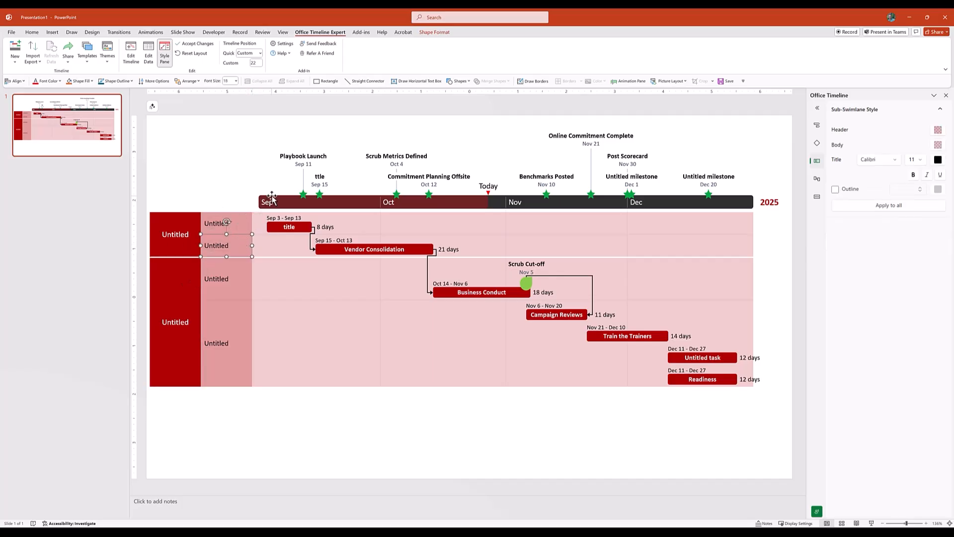
- Open the timescale settings and review the top tier's type format and unit interval choices
{"action": "left_click", "coordinate": [272, 199]}
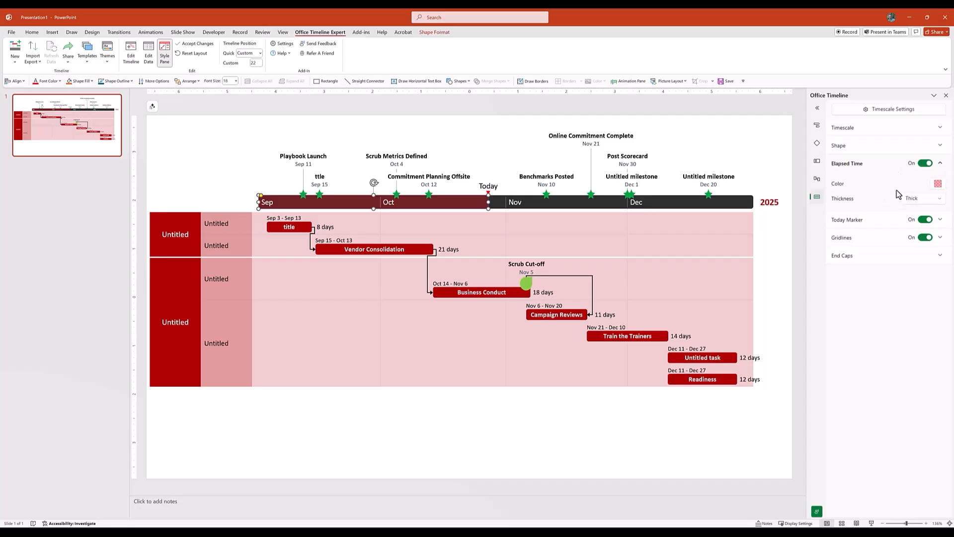
{"action": "left_click", "coordinate": [884, 114]}
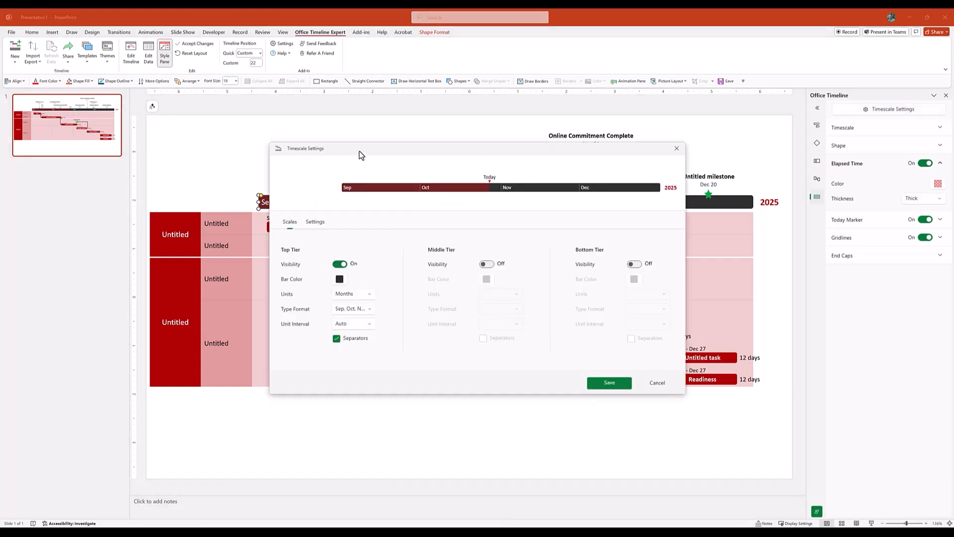
{"action": "left_click_drag", "start_coordinate": [361, 155], "coordinate": [291, 182]}
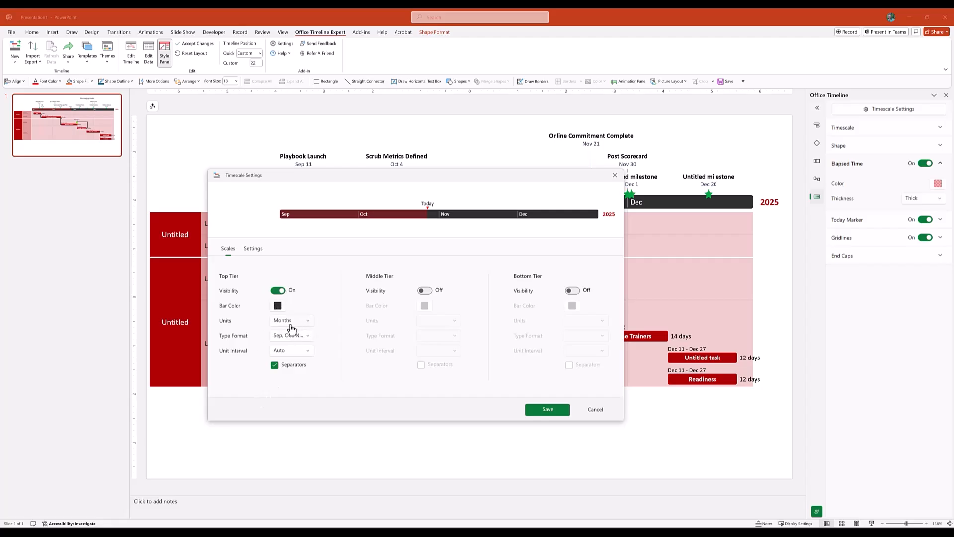
{"action": "left_click", "coordinate": [298, 340]}
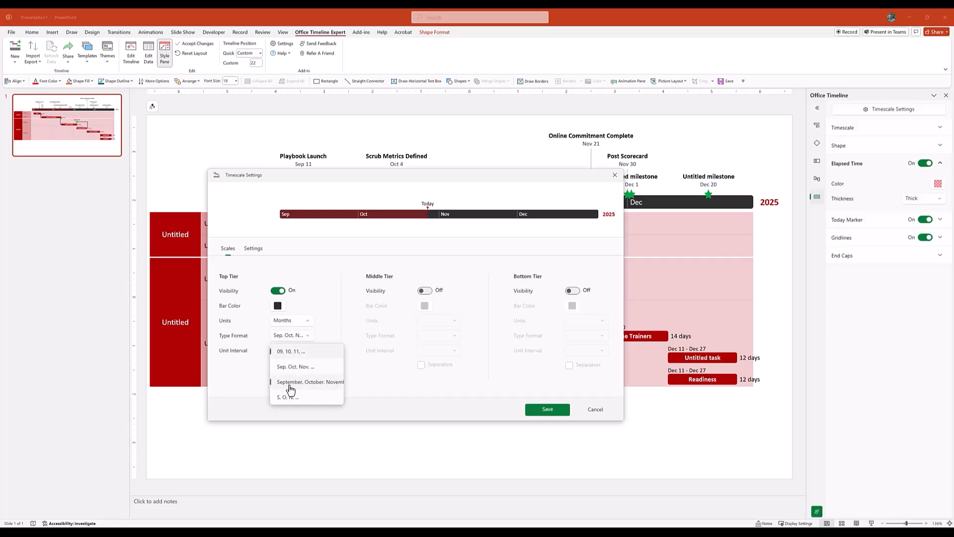
{"action": "left_click", "coordinate": [256, 359]}
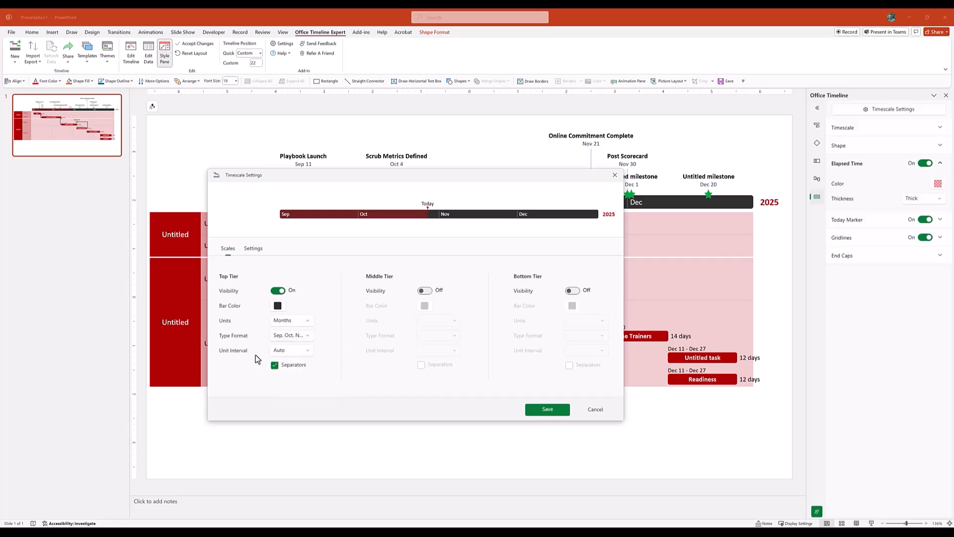
{"action": "left_click", "coordinate": [305, 356]}
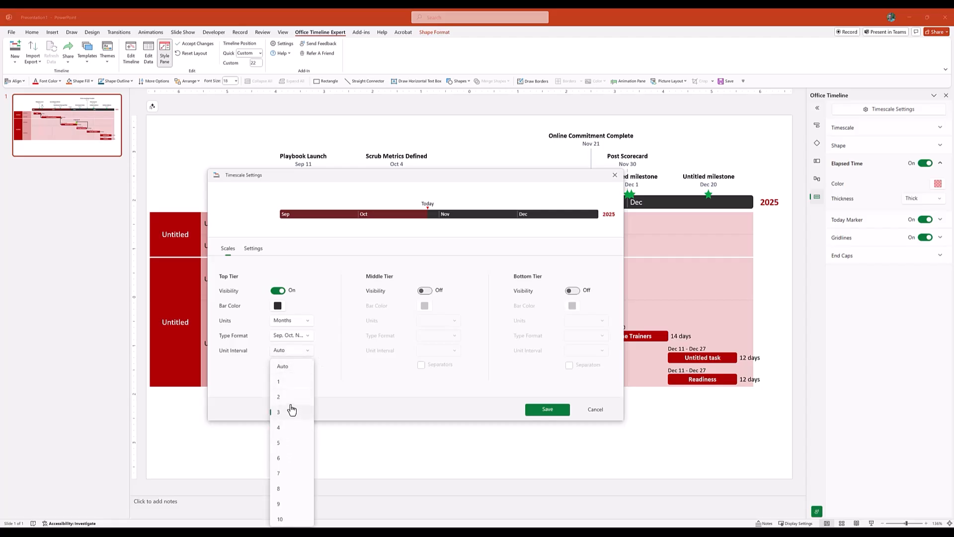
{"action": "left_click", "coordinate": [344, 376]}
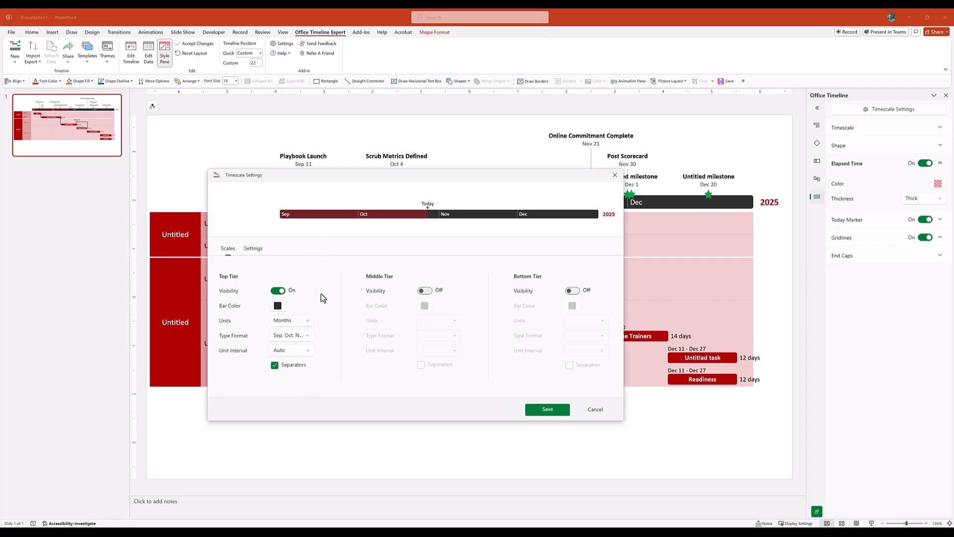
- Add a middle timescale tier in quarters and a bottom tier in years, and save the timescale settings
{"action": "left_click", "coordinate": [425, 290]}
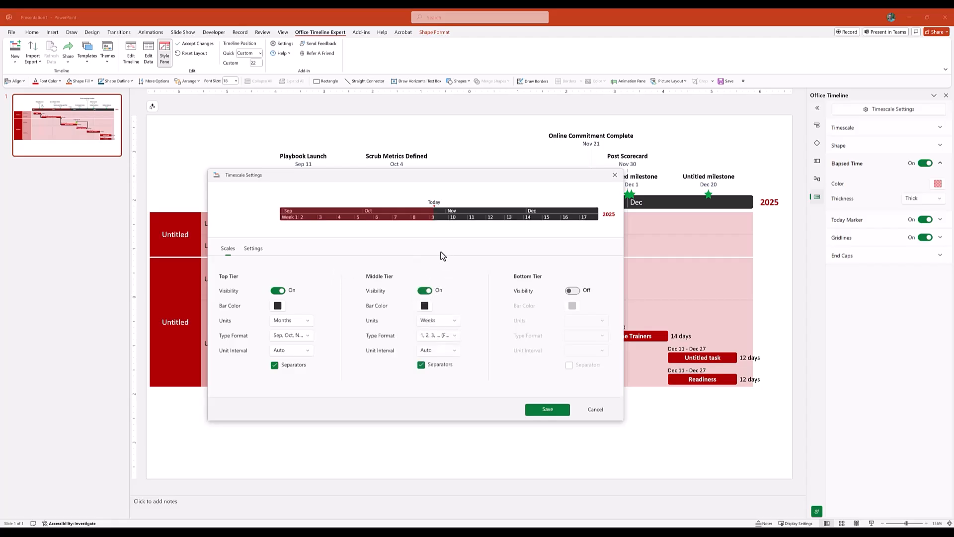
{"action": "left_click", "coordinate": [435, 321]}
{"action": "left_click", "coordinate": [443, 354]}
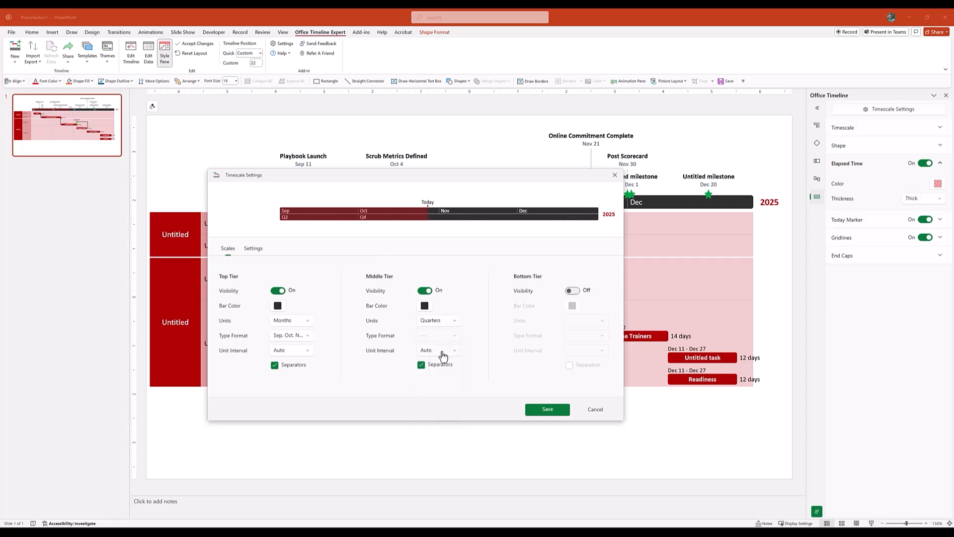
{"action": "left_click", "coordinate": [572, 291]}
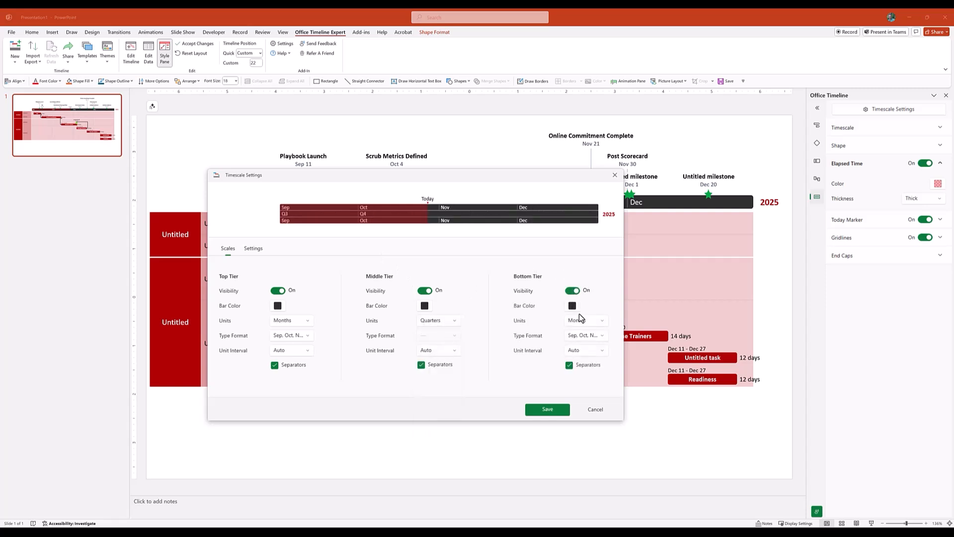
{"action": "left_click", "coordinate": [582, 321]}
{"action": "left_click", "coordinate": [580, 334]}
{"action": "left_click", "coordinate": [551, 410]}
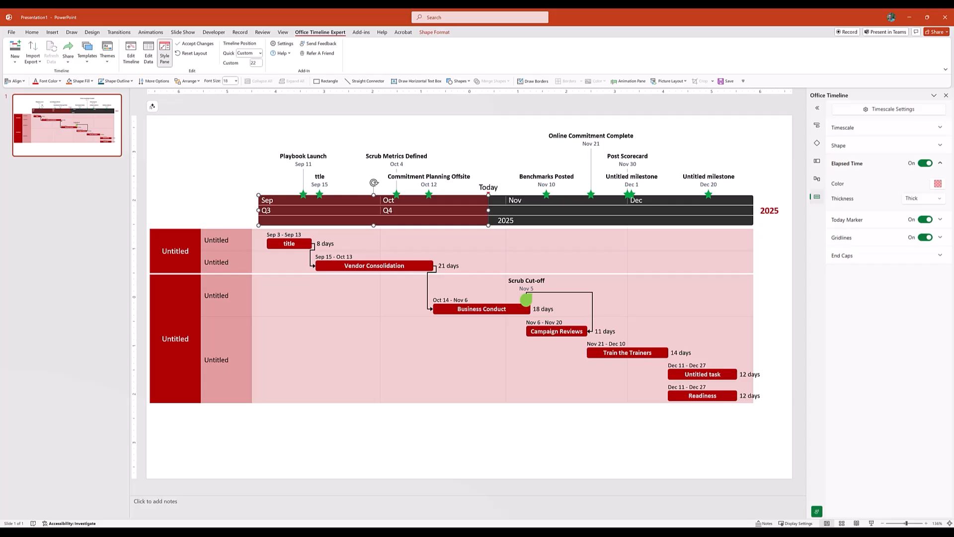
- Switch to the Our XCL Project 2025 workbook in Excel and open the Required Data sheet
{"action": "key", "text": "alt+Tab"}
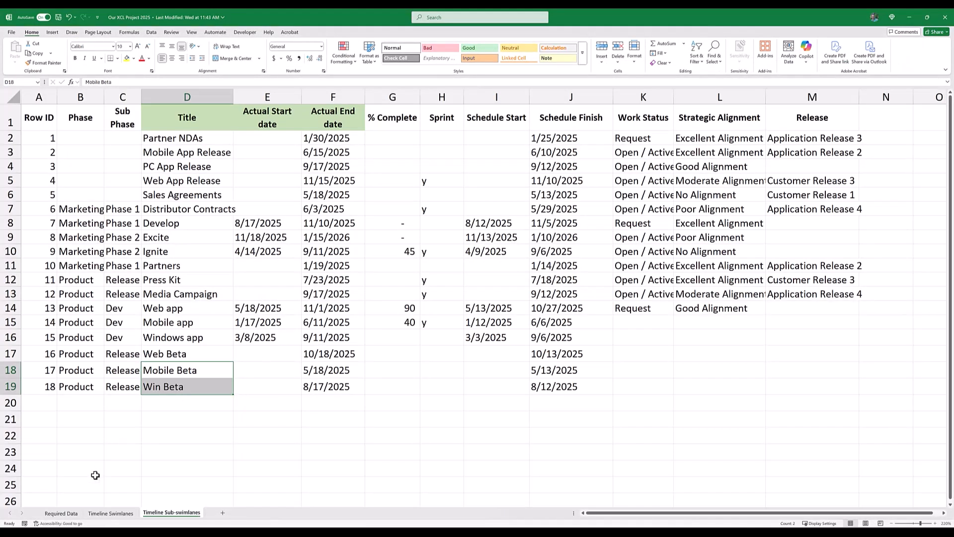
{"action": "left_click", "coordinate": [70, 516]}
{"action": "left_click", "coordinate": [154, 448]}
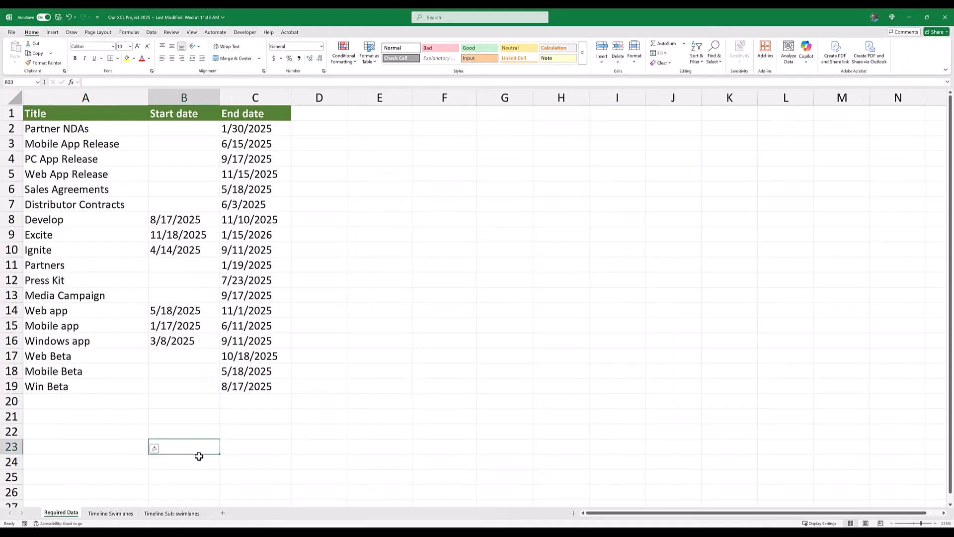
{"action": "left_click", "coordinate": [114, 430]}
{"action": "left_click", "coordinate": [183, 476]}
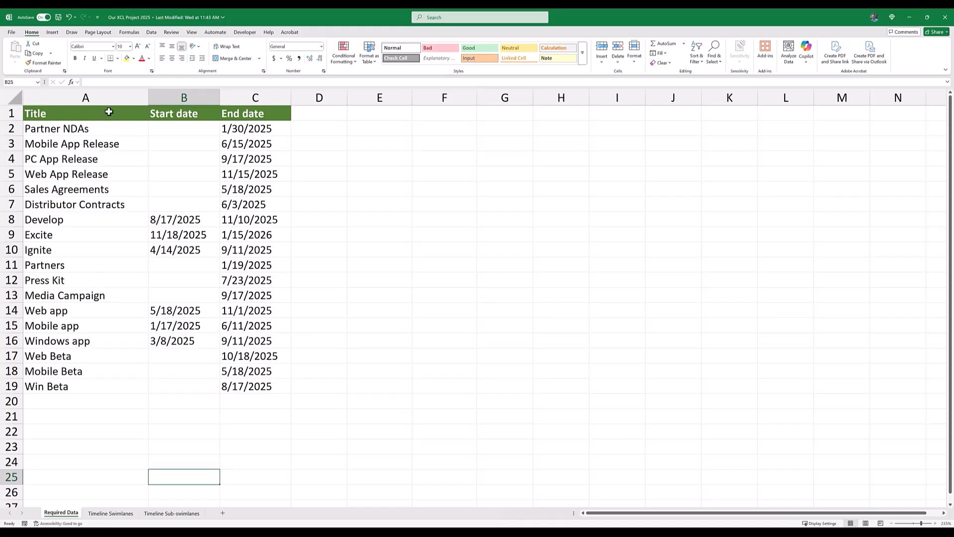
- Examine the title, start date and end date columns, comparing rows with only an end date to rows with both dates
{"action": "left_click_drag", "start_coordinate": [100, 130], "coordinate": [103, 381]}
{"action": "left_click_drag", "start_coordinate": [190, 128], "coordinate": [277, 386]}
{"action": "left_click", "coordinate": [276, 386]}
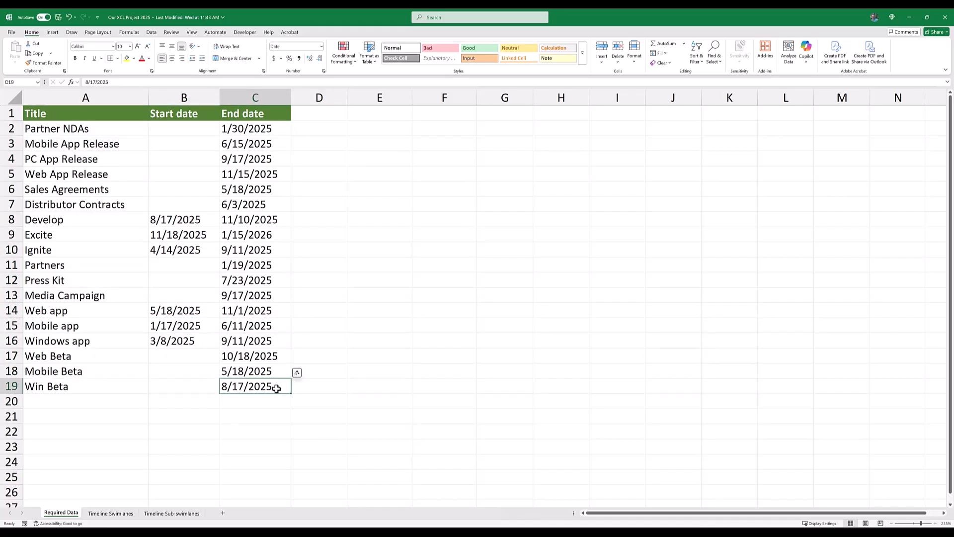
{"action": "left_click_drag", "start_coordinate": [187, 129], "coordinate": [194, 207]}
{"action": "left_click", "coordinate": [193, 128]}
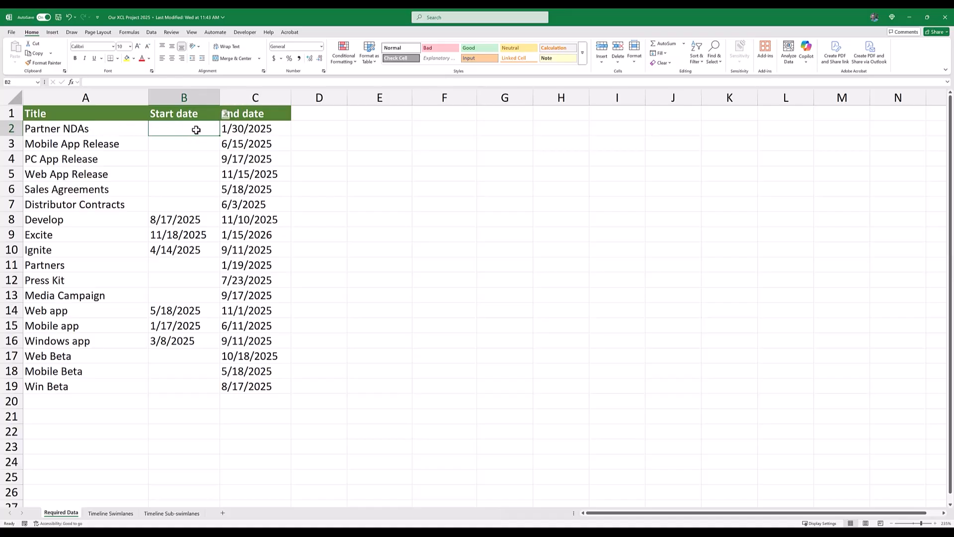
{"action": "left_click", "coordinate": [247, 131]}
{"action": "left_click", "coordinate": [179, 218]}
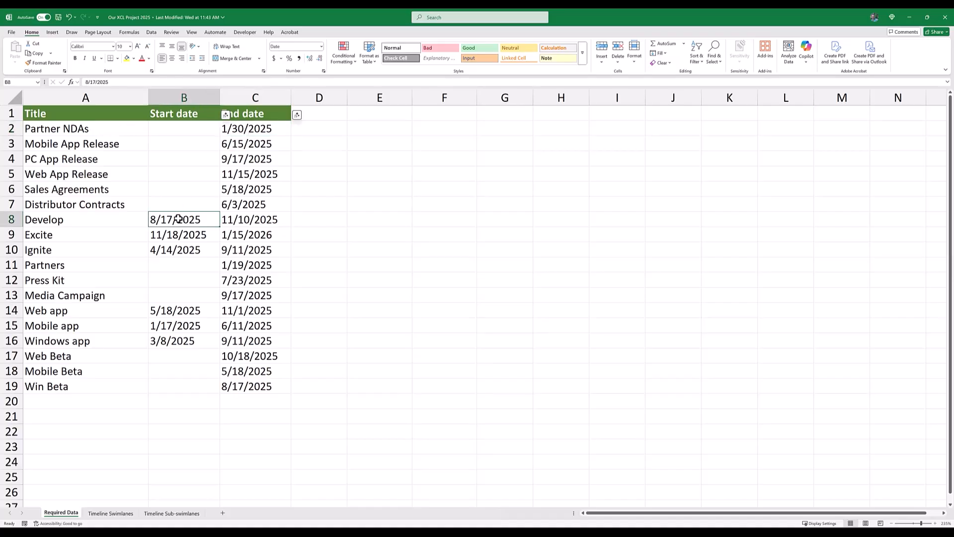
{"action": "left_click_drag", "start_coordinate": [194, 219], "coordinate": [241, 218]}
{"action": "left_click", "coordinate": [238, 219]}
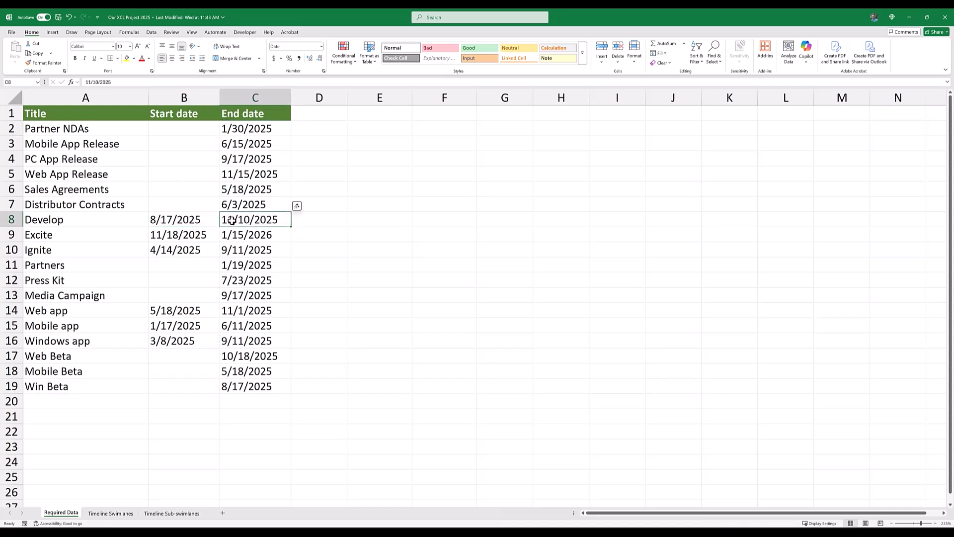
{"action": "left_click", "coordinate": [297, 416]}
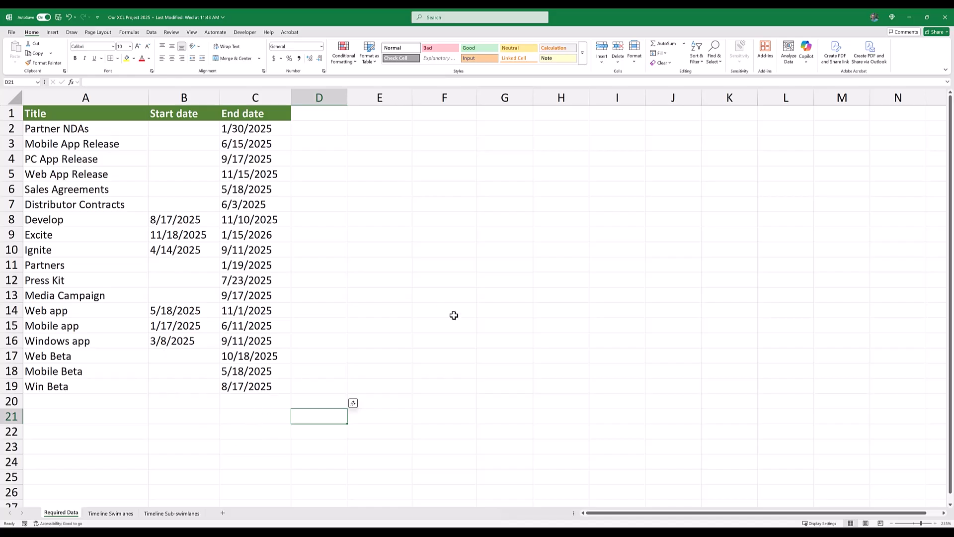
{"action": "left_click", "coordinate": [386, 356]}
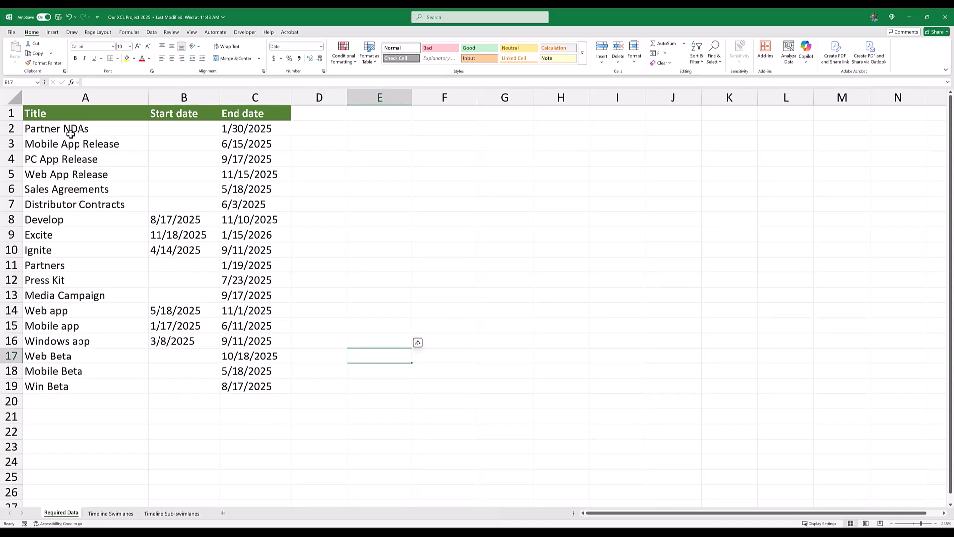
- Copy the titles and dates in A2:C19, leaving out the header row, and switch back to PowerPoint
{"action": "left_click_drag", "start_coordinate": [70, 127], "coordinate": [253, 386]}
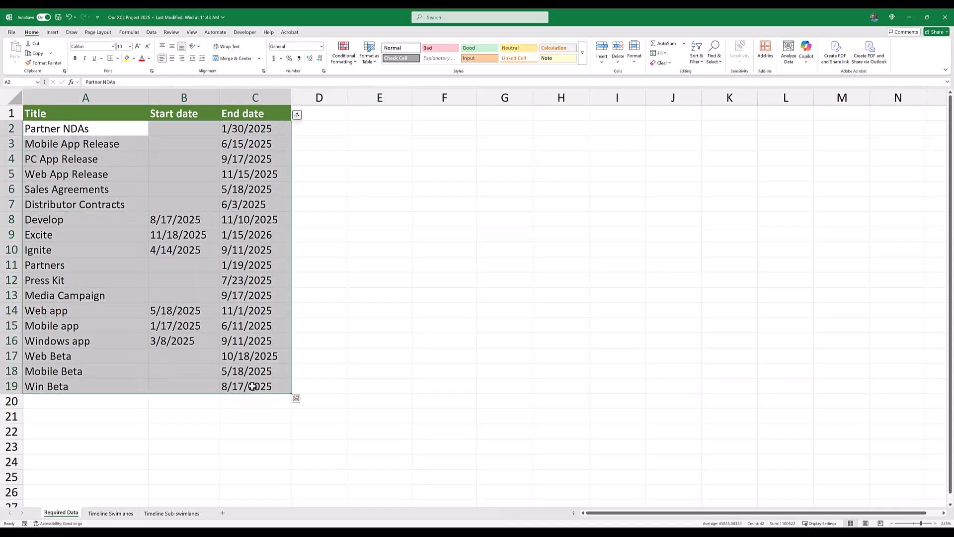
{"action": "key", "text": "ctrl+c"}
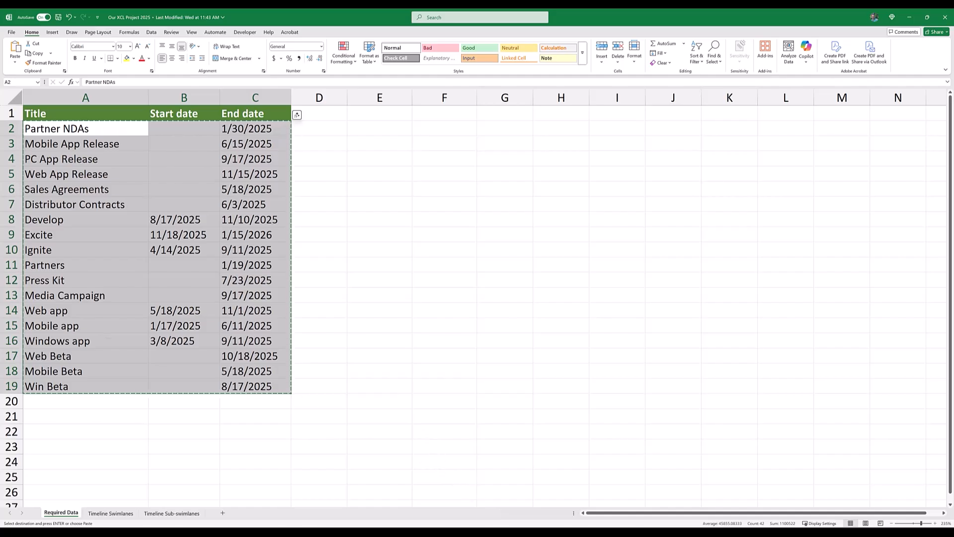
{"action": "key", "text": "alt+Tab"}
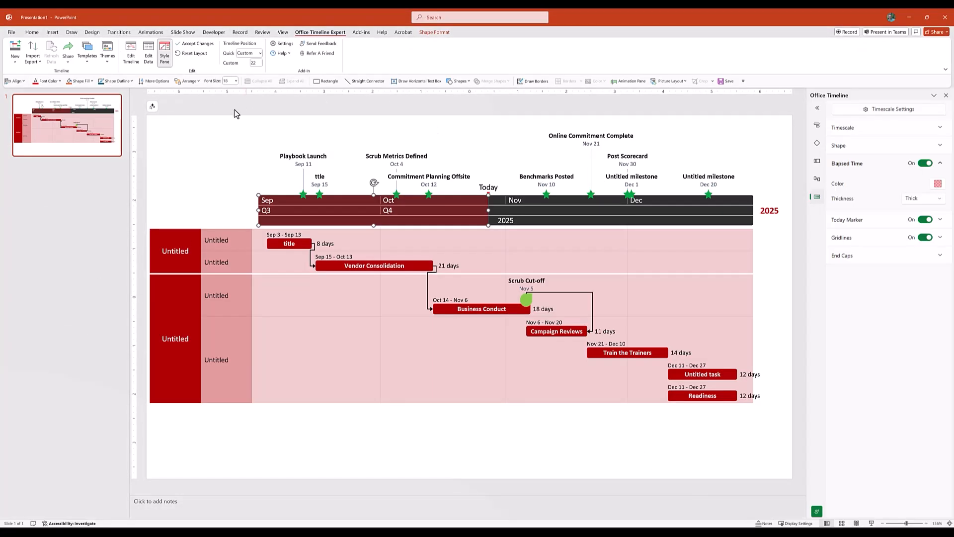
- Start a new timeline from scratch, check its empty timeline view, and return to the data list
{"action": "left_click", "coordinate": [15, 51]}
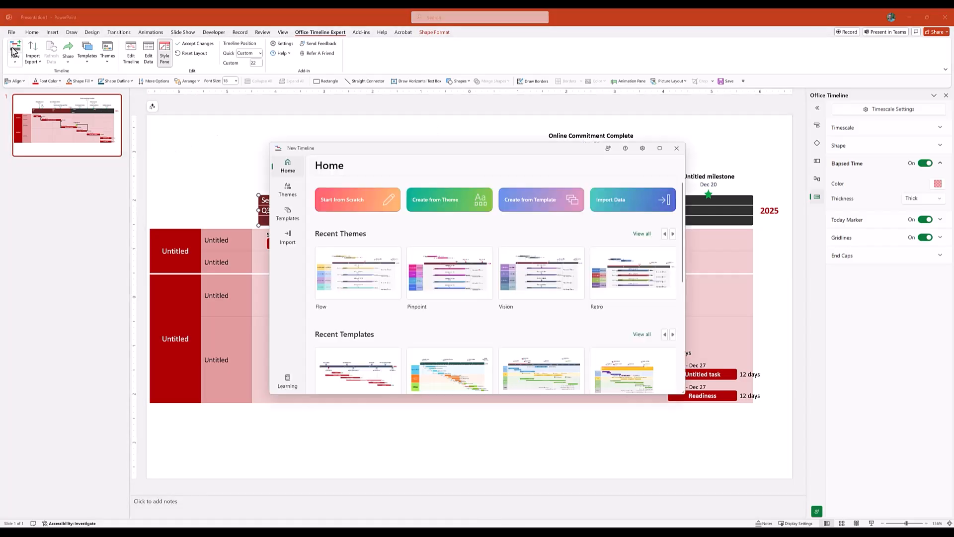
{"action": "left_click", "coordinate": [369, 214]}
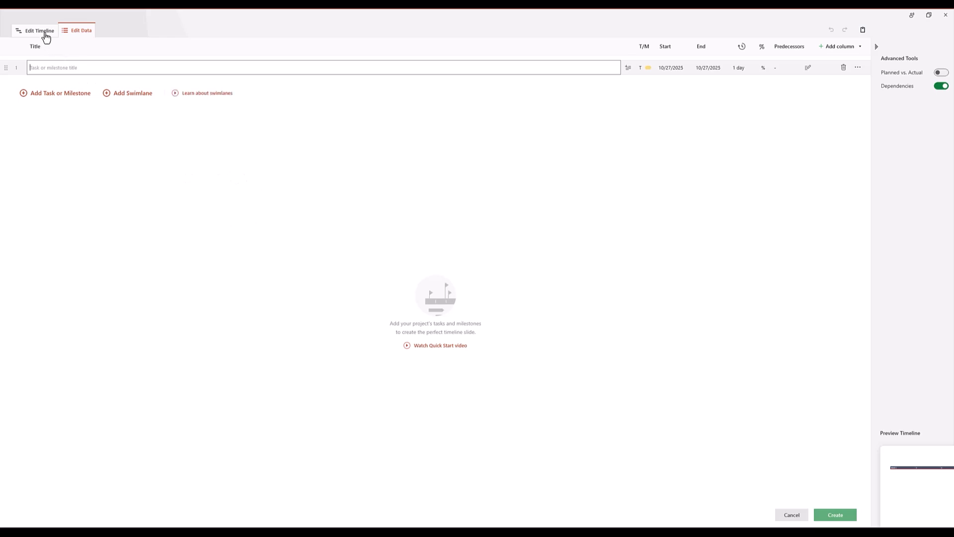
{"action": "left_click", "coordinate": [45, 33]}
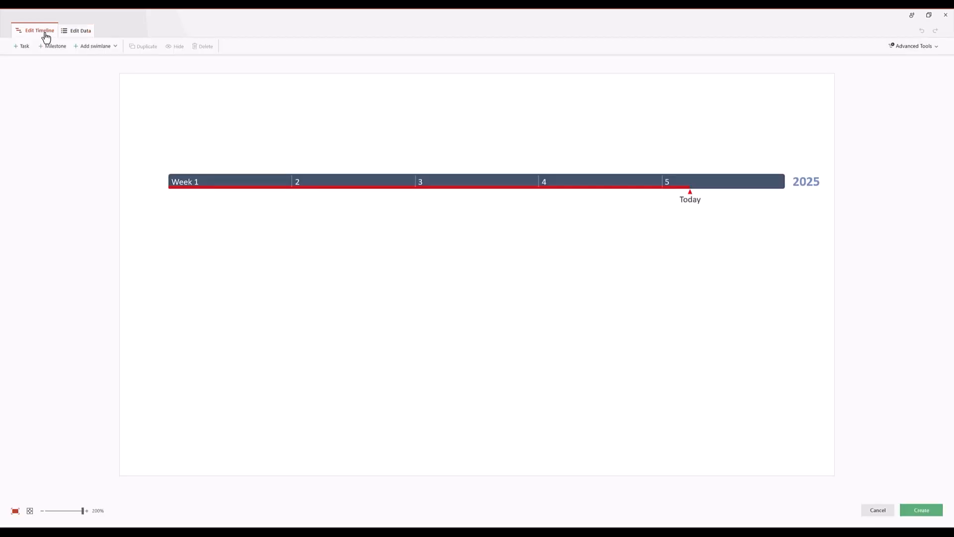
{"action": "left_click", "coordinate": [90, 34]}
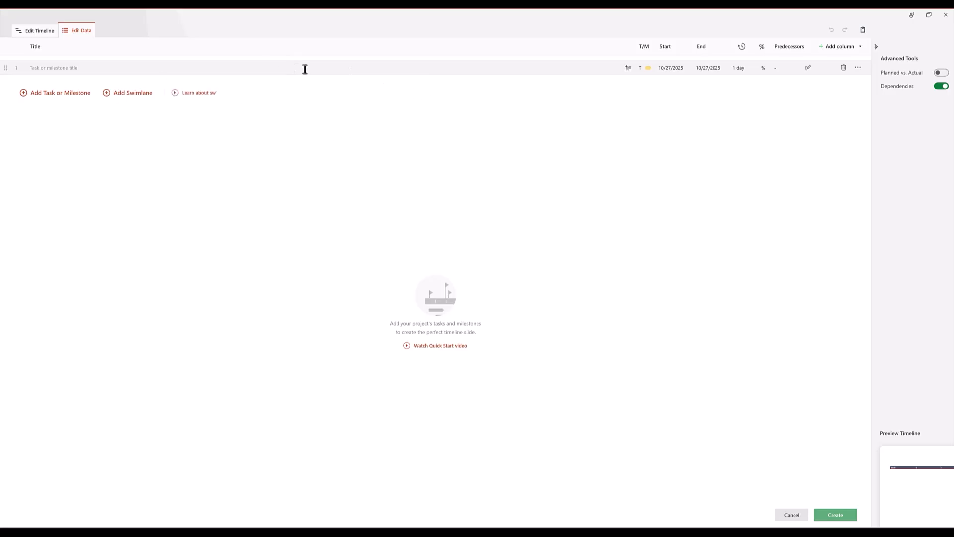
- Delete the blank starter row and paste the copied titles and dates into the data list
{"action": "left_click", "coordinate": [277, 68]}
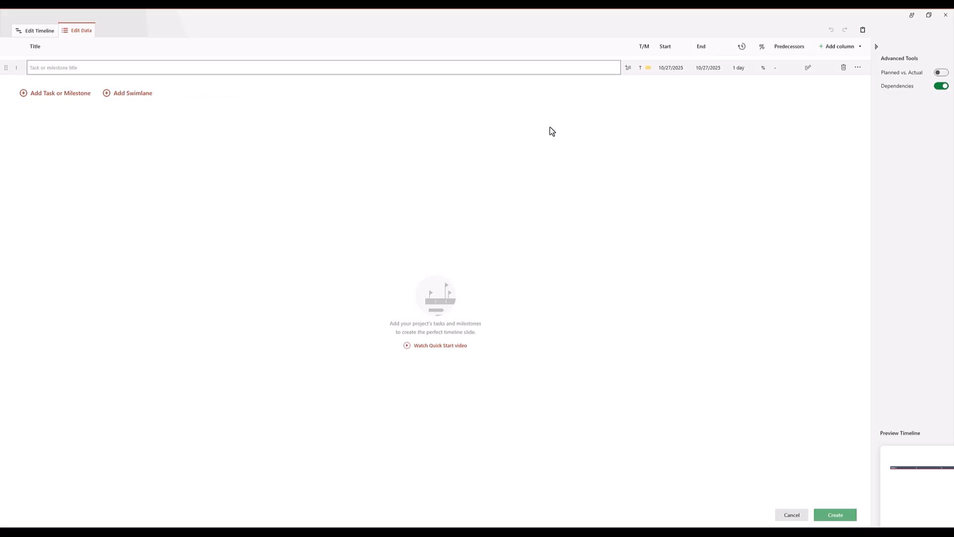
{"action": "left_click", "coordinate": [844, 68]}
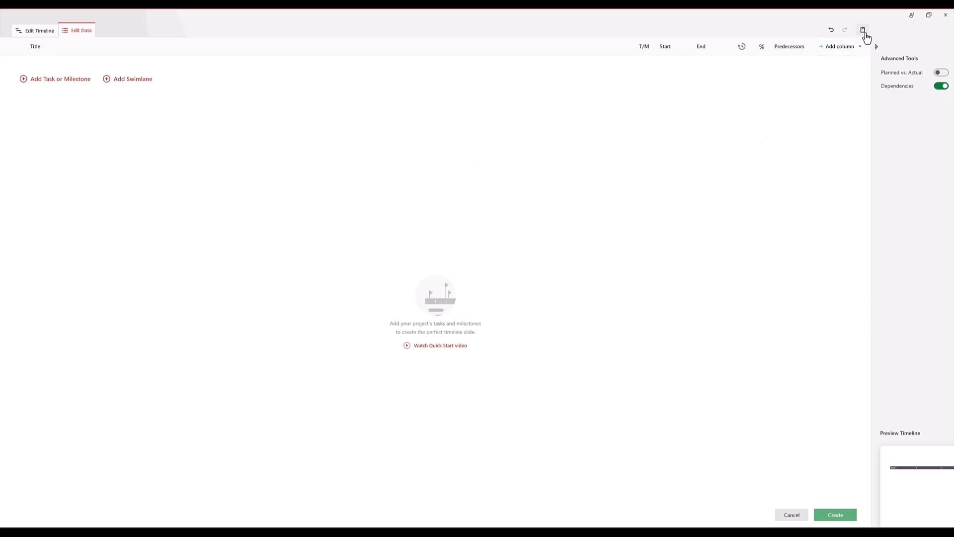
{"action": "left_click", "coordinate": [863, 31]}
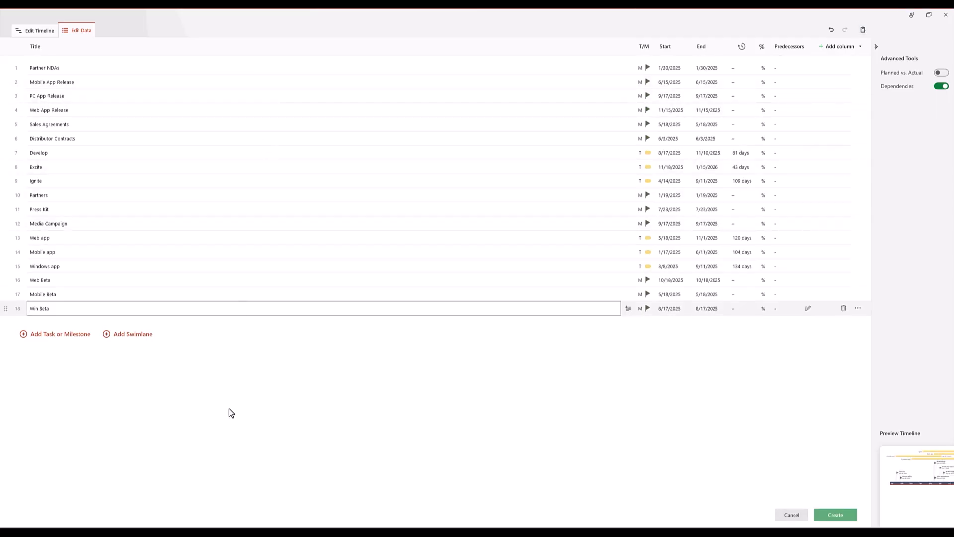
- Move the timescale further down the slide so all tasks and milestones above it fit, and create the timeline
{"action": "left_click", "coordinate": [37, 31]}
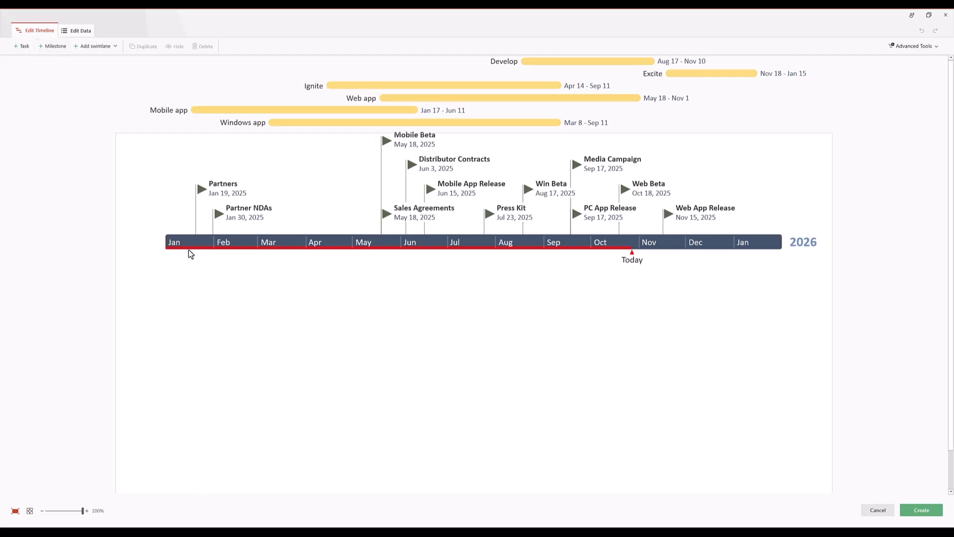
{"action": "left_click_drag", "start_coordinate": [155, 242], "coordinate": [149, 420]}
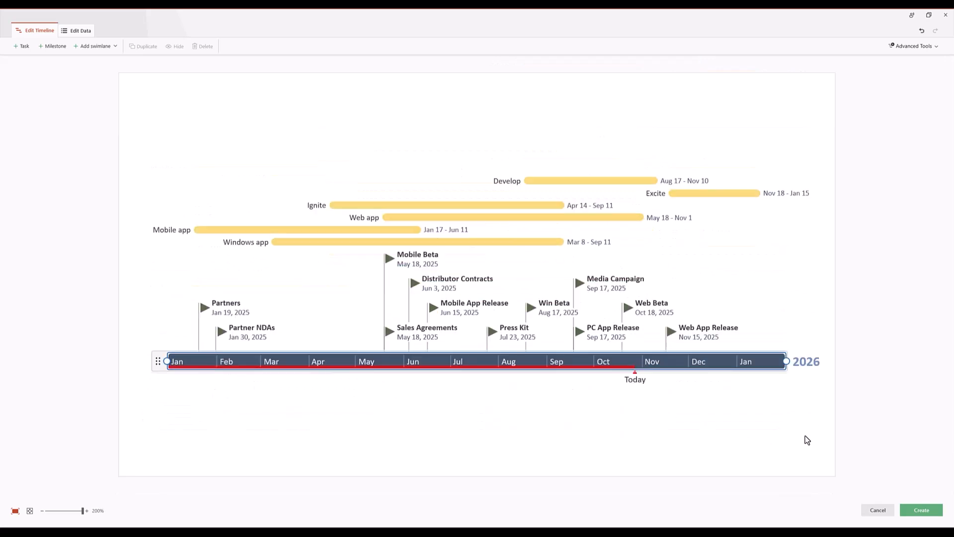
{"action": "left_click", "coordinate": [926, 509]}
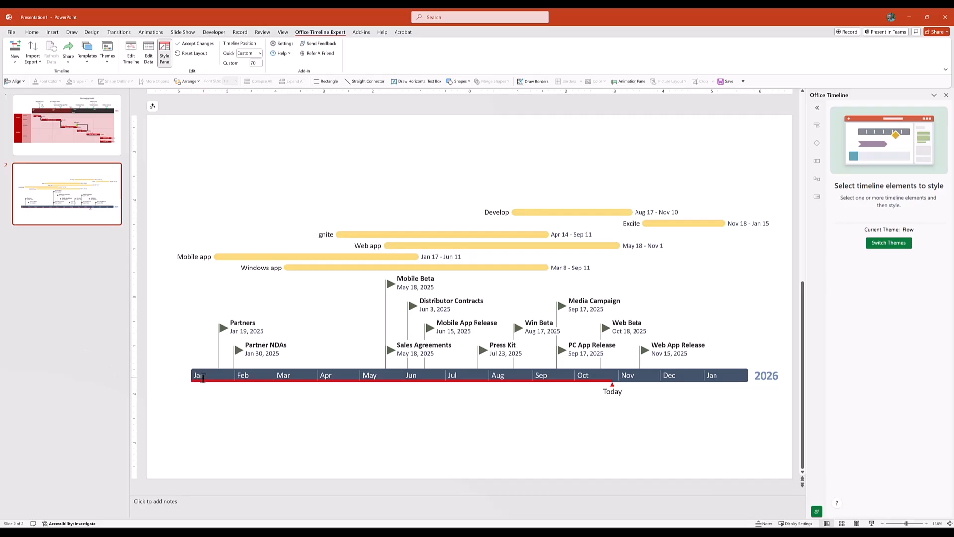
- Switch the new timeline's theme to Forward and apply it
{"action": "left_click", "coordinate": [202, 378]}
{"action": "left_click", "coordinate": [263, 167]}
{"action": "left_click", "coordinate": [907, 248]}
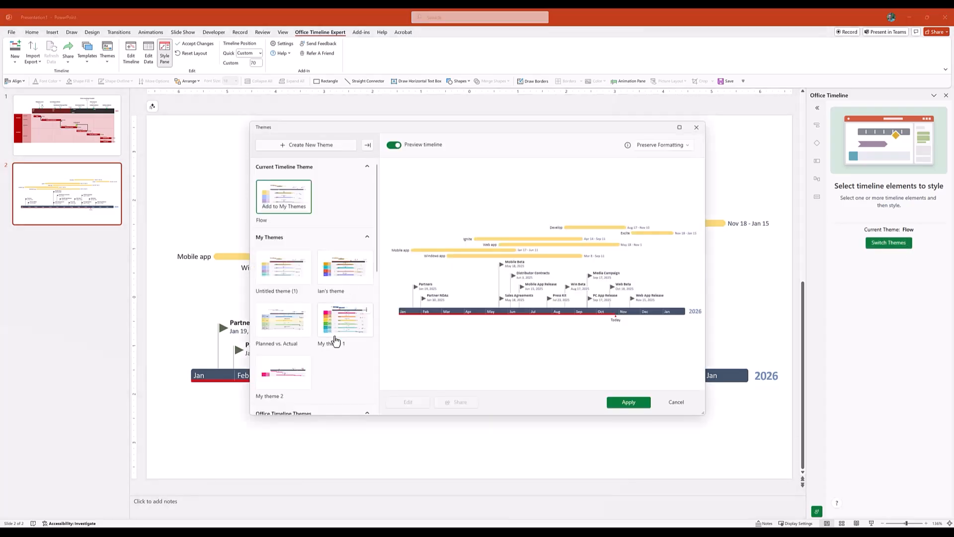
{"action": "scroll", "coordinate": [305, 303], "scroll_direction": "down", "scroll_amount": 3}
{"action": "scroll", "coordinate": [304, 303], "scroll_direction": "down", "scroll_amount": 2}
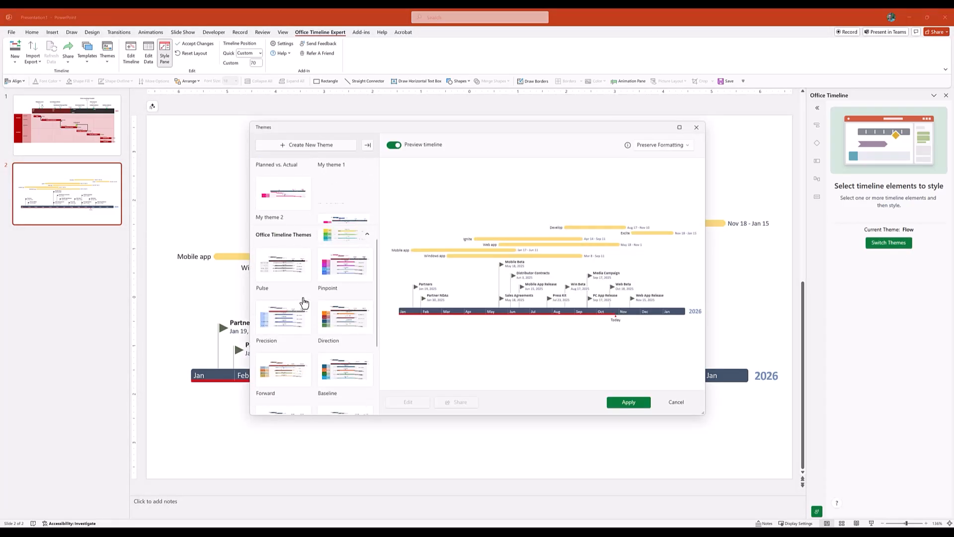
{"action": "scroll", "coordinate": [304, 301], "scroll_direction": "down", "scroll_amount": 3}
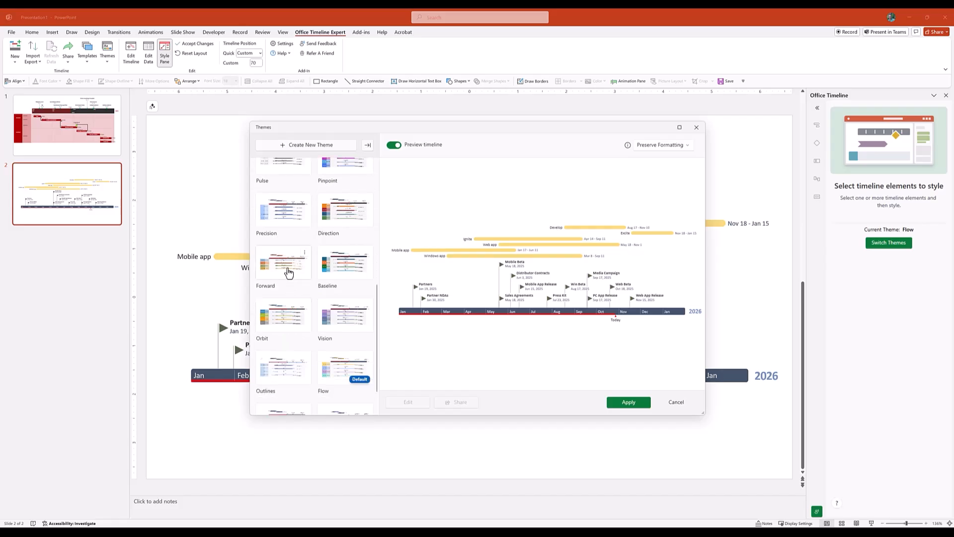
{"action": "left_click", "coordinate": [289, 273]}
{"action": "left_click", "coordinate": [631, 405]}
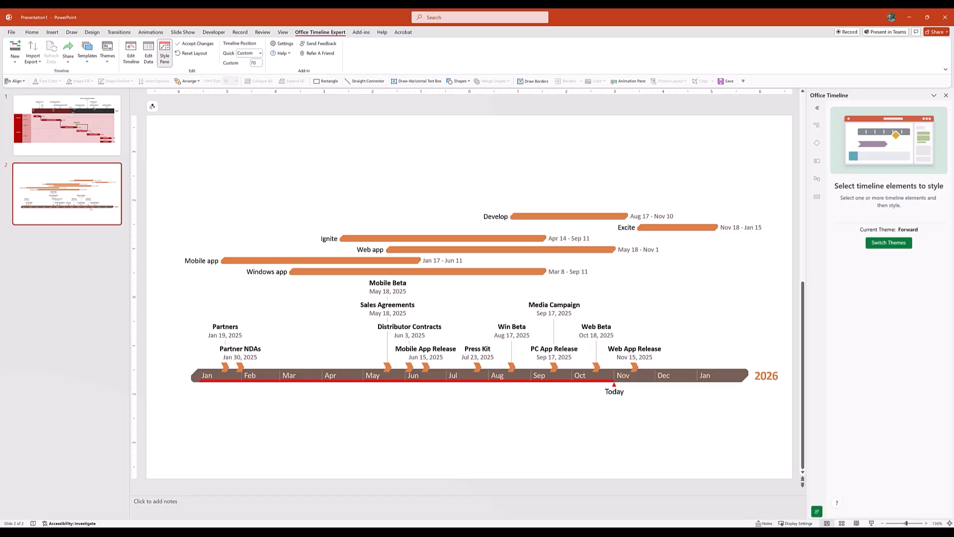
- Switch to the Our XCL Project 2025 workbook in Excel and open the Timeline Swimlanes sheet
{"action": "mouse_move", "coordinate": [517, 531]}
{"action": "left_click", "coordinate": [523, 515]}
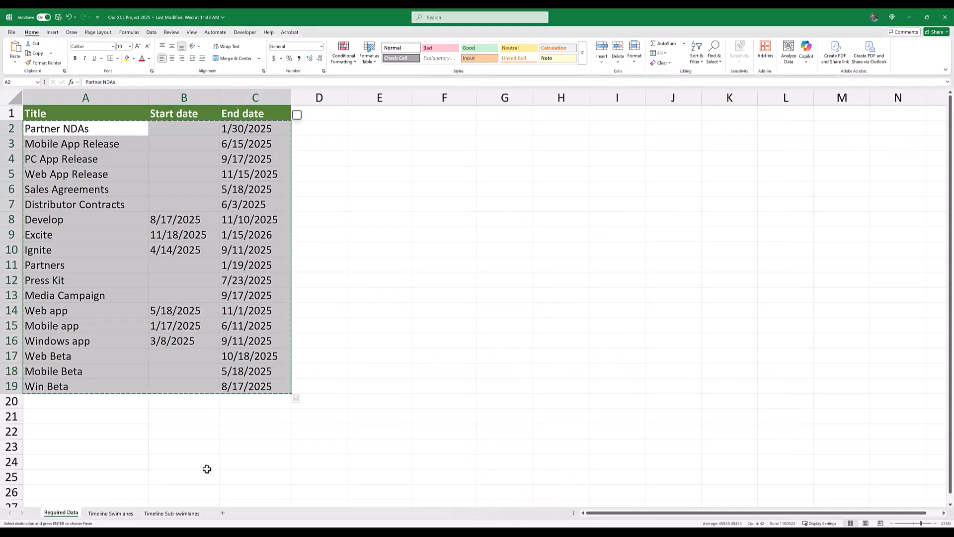
{"action": "left_click", "coordinate": [909, 18]}
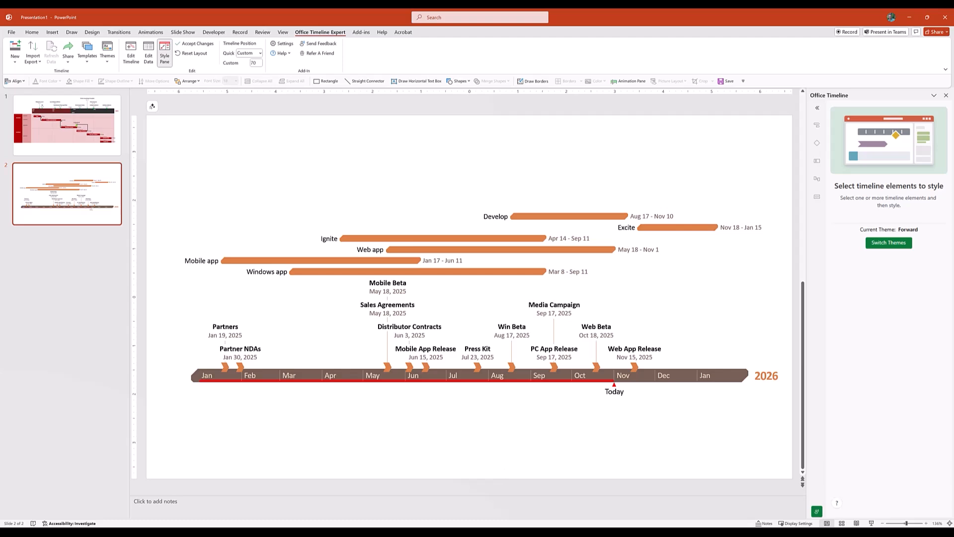
{"action": "key", "text": "alt+Tab"}
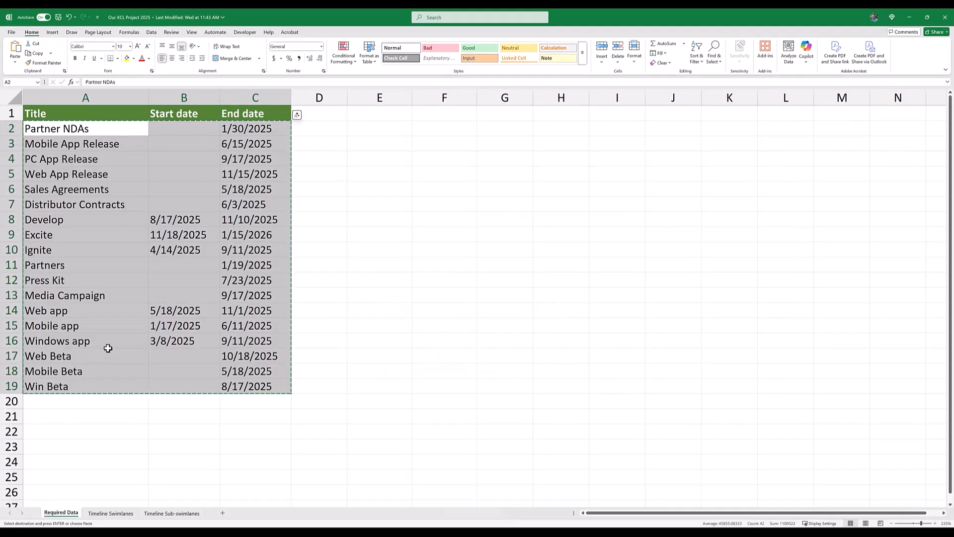
{"action": "left_click", "coordinate": [115, 514]}
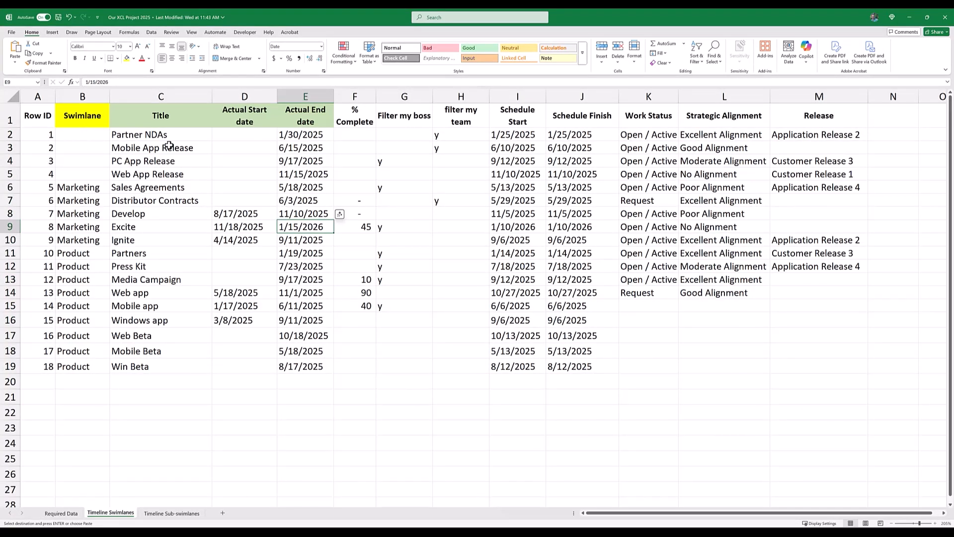
- Copy the swimlanes, titles and actual dates in B2:E19, leaving out the header row, and switch back to PowerPoint
{"action": "left_click", "coordinate": [354, 175]}
{"action": "left_click_drag", "start_coordinate": [84, 136], "coordinate": [291, 366]}
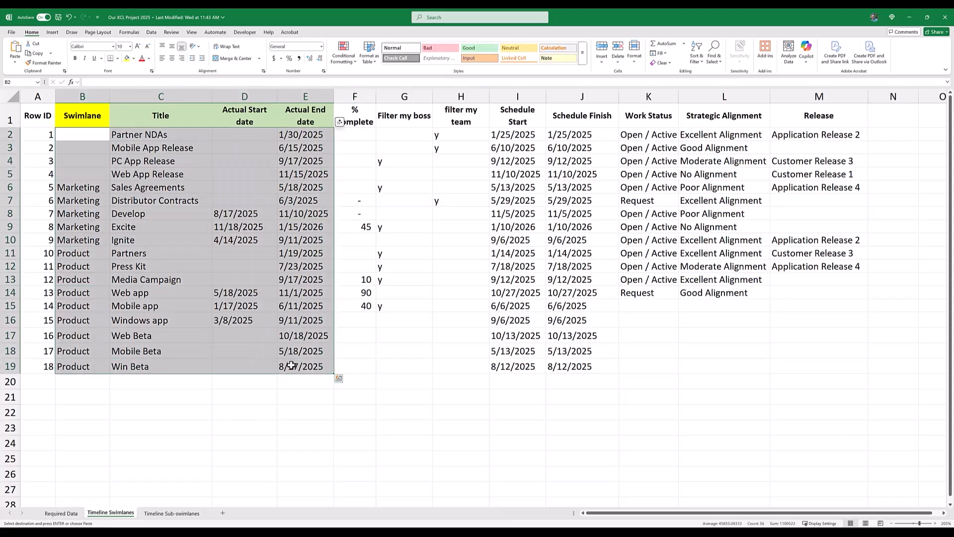
{"action": "key", "text": "alt+Tab"}
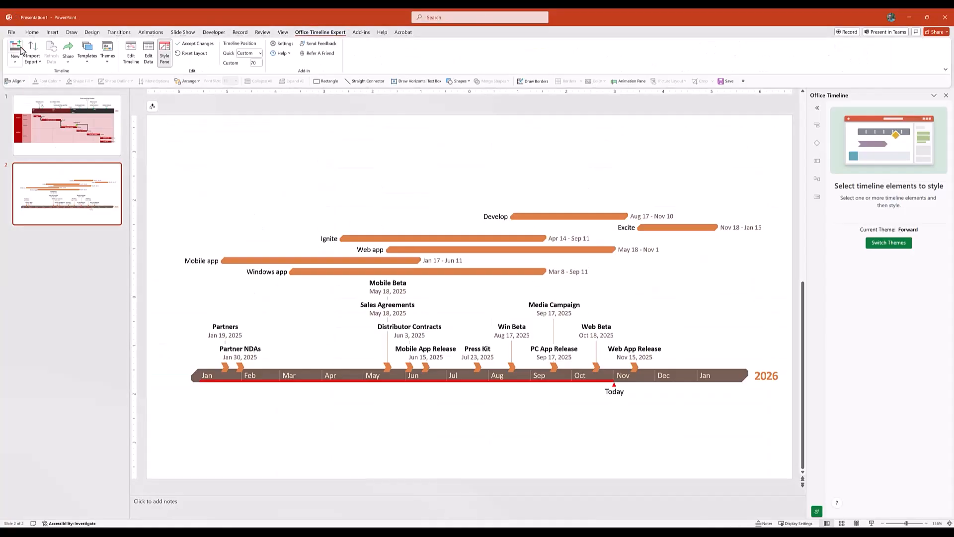
- Start another timeline from scratch, replace its blank row with the copied swimlane data, and create the slide
{"action": "left_click", "coordinate": [15, 48]}
{"action": "left_click", "coordinate": [355, 212]}
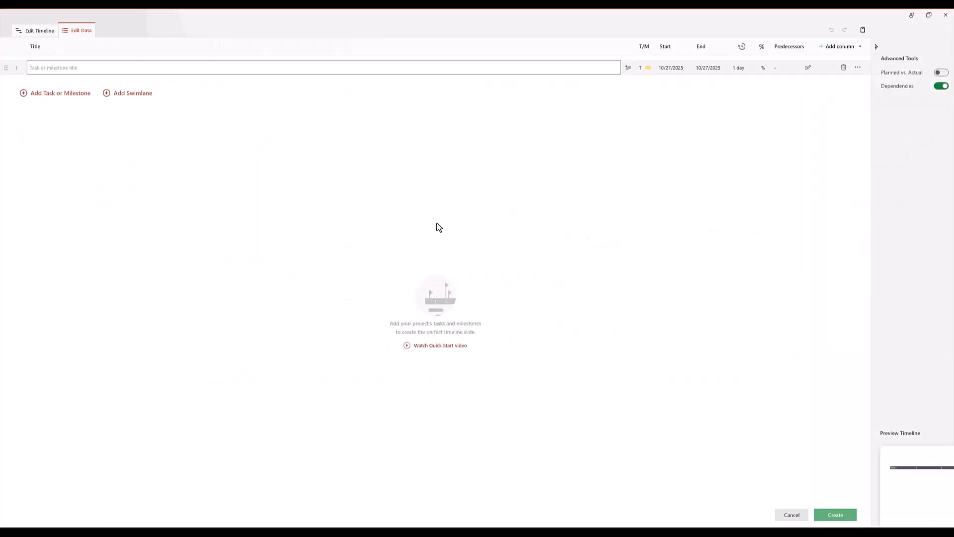
{"action": "left_click", "coordinate": [843, 67]}
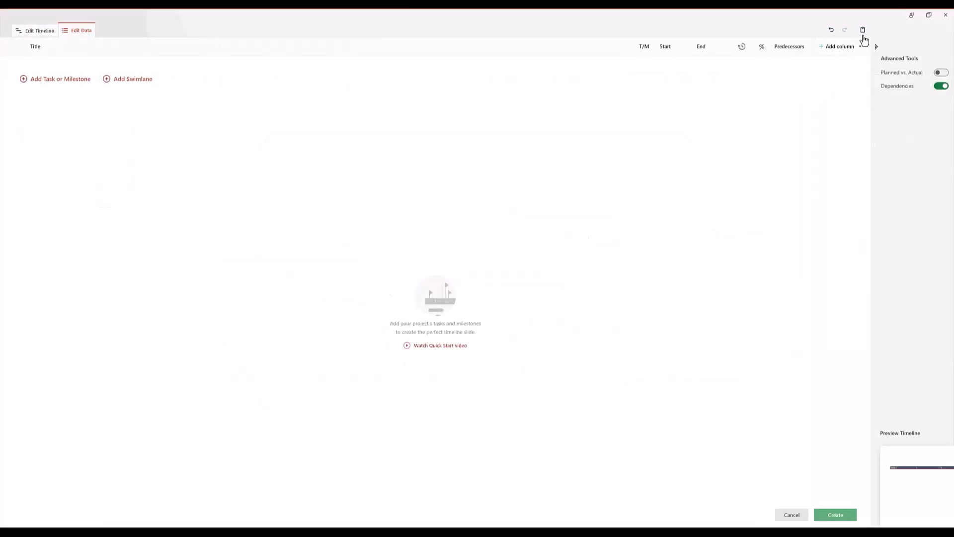
{"action": "left_click", "coordinate": [863, 30]}
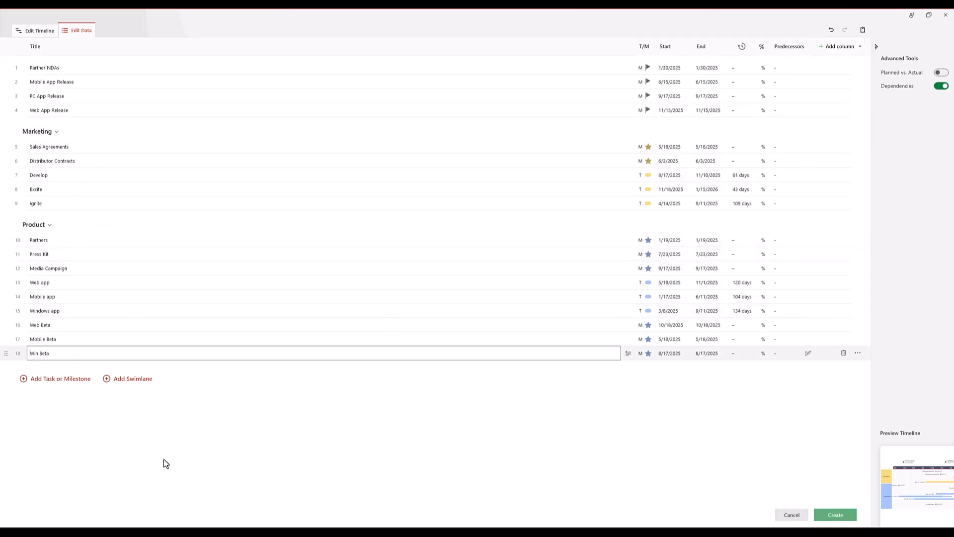
{"action": "left_click", "coordinate": [27, 31]}
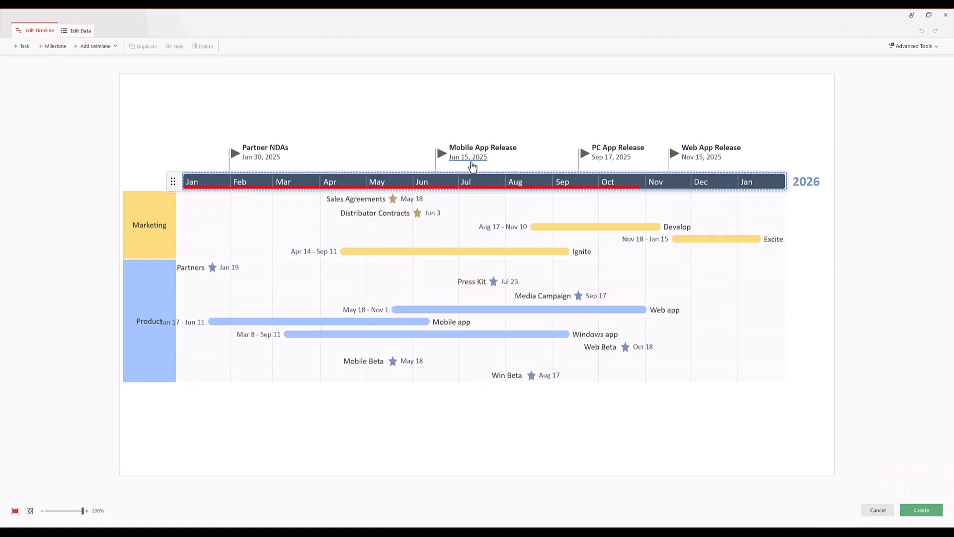
{"action": "left_click", "coordinate": [922, 510]}
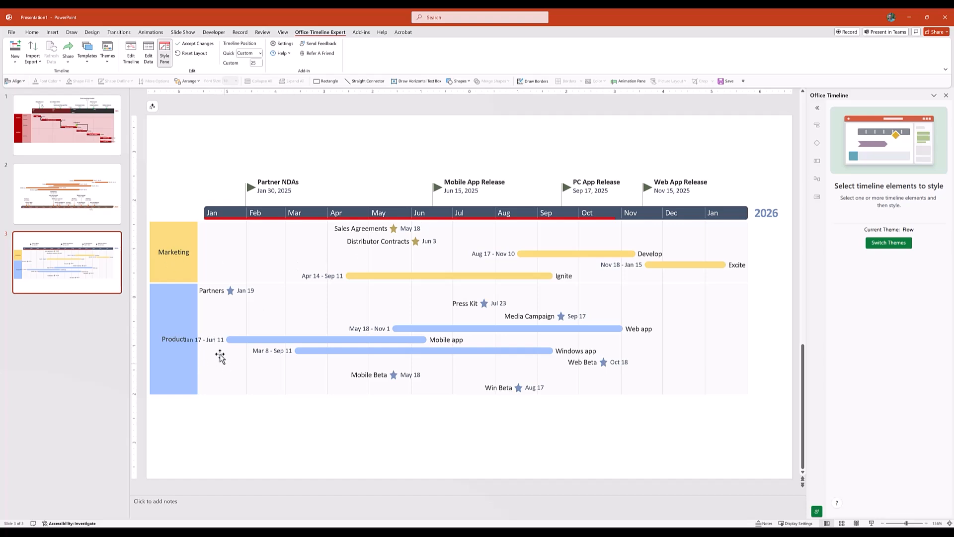
- Edit the swimlane timeline: move the Mobile app date range above its bar and rotate the swimlane titles to vertical
{"action": "left_click", "coordinate": [130, 54]}
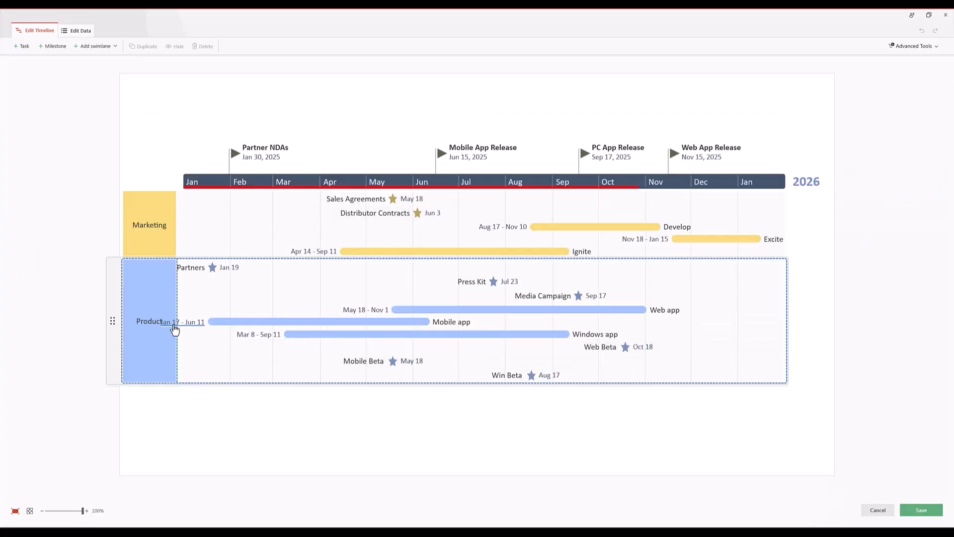
{"action": "left_click_drag", "start_coordinate": [174, 328], "coordinate": [238, 320]}
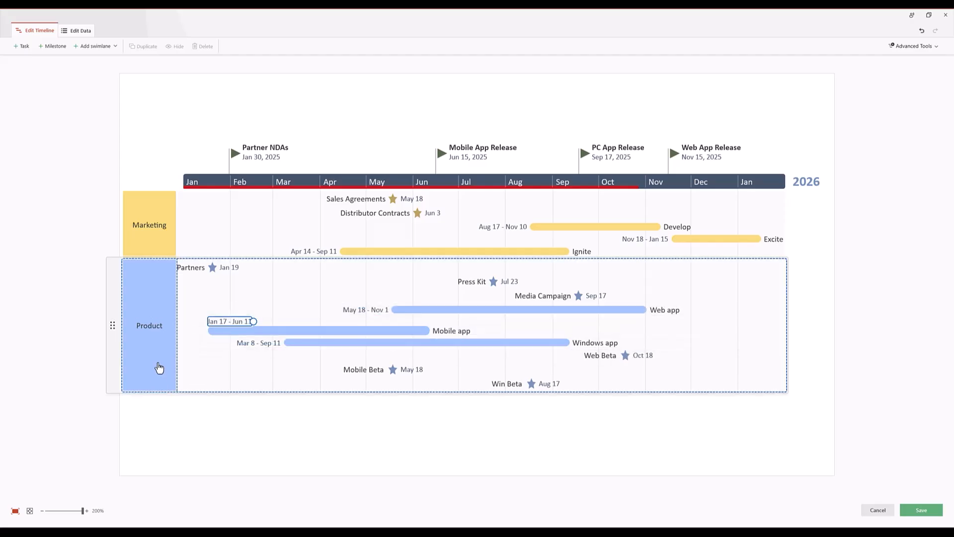
{"action": "left_click", "coordinate": [151, 329]}
{"action": "left_click", "coordinate": [150, 314]}
{"action": "left_click", "coordinate": [156, 247]}
{"action": "left_click", "coordinate": [150, 212]}
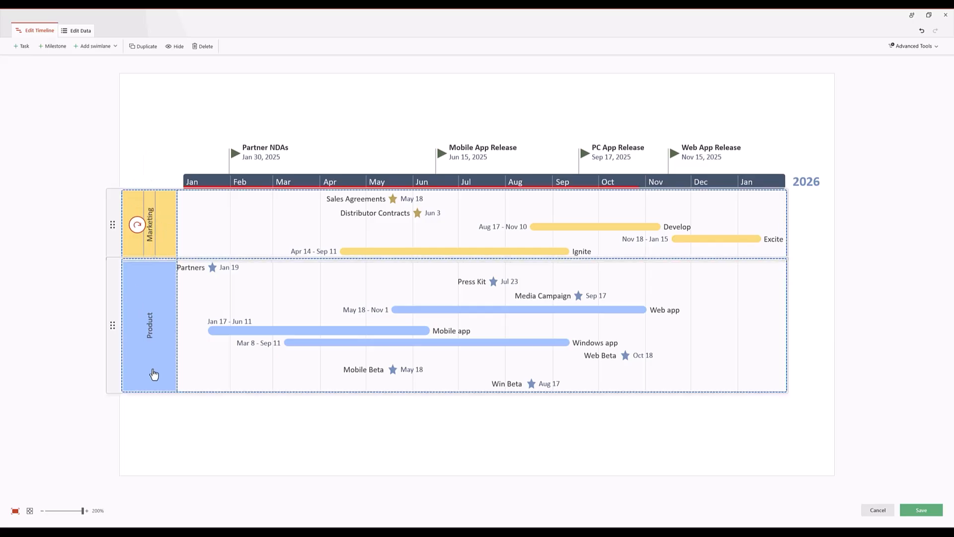
- Narrow the swimlane headers from the Marketing swimlane's edge and save the timeline changes
{"action": "left_click", "coordinate": [168, 235]}
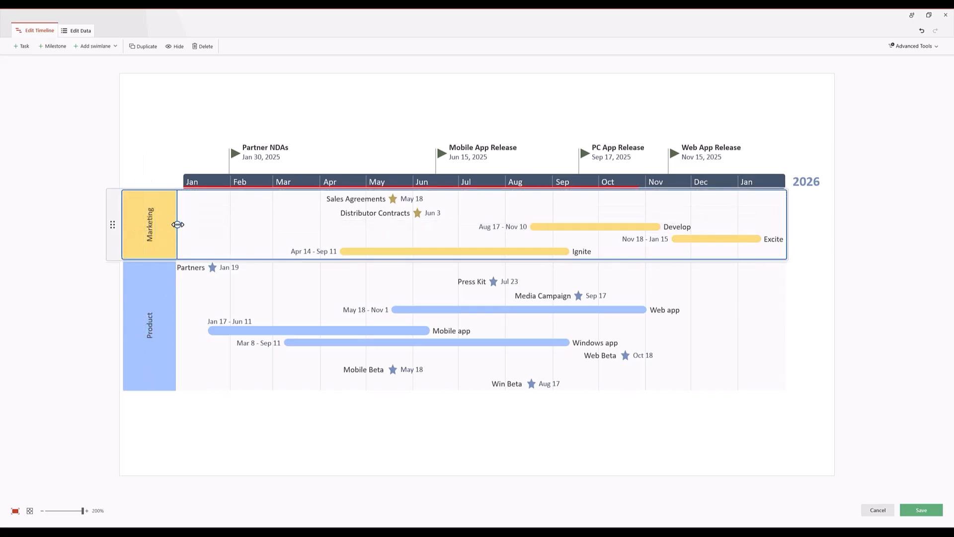
{"action": "left_click_drag", "start_coordinate": [177, 224], "coordinate": [136, 231]}
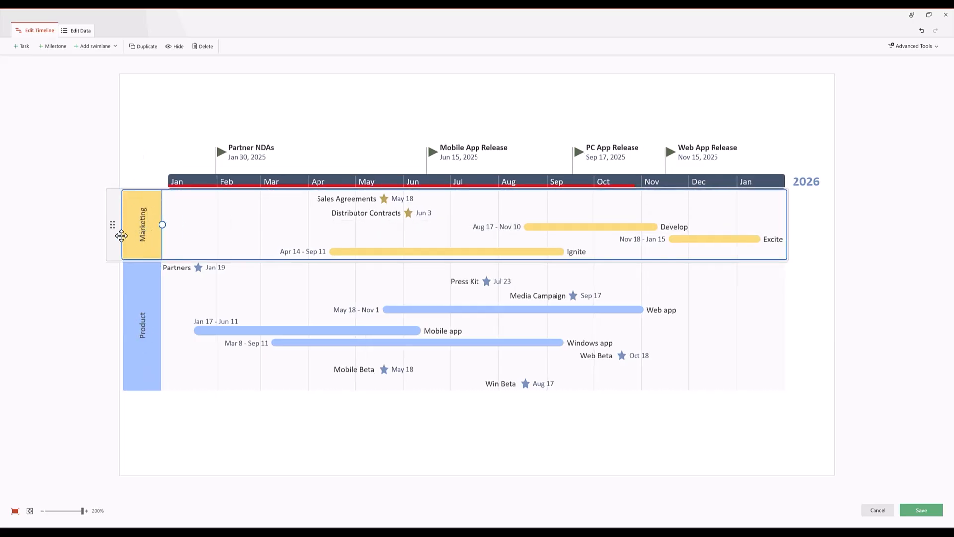
{"action": "left_click", "coordinate": [545, 94]}
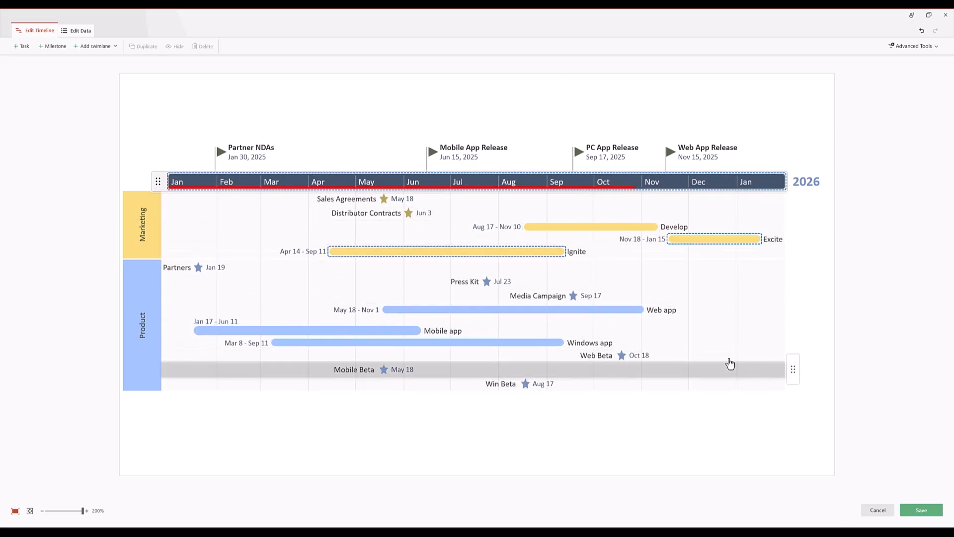
{"action": "left_click", "coordinate": [920, 510]}
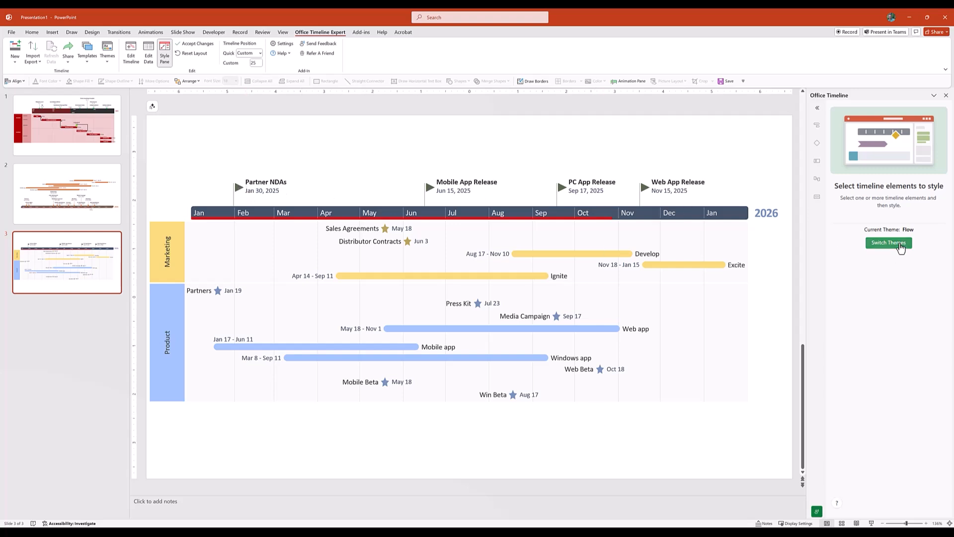
- Switch the swimlane timeline's theme to Vision and apply it
{"action": "left_click", "coordinate": [900, 247]}
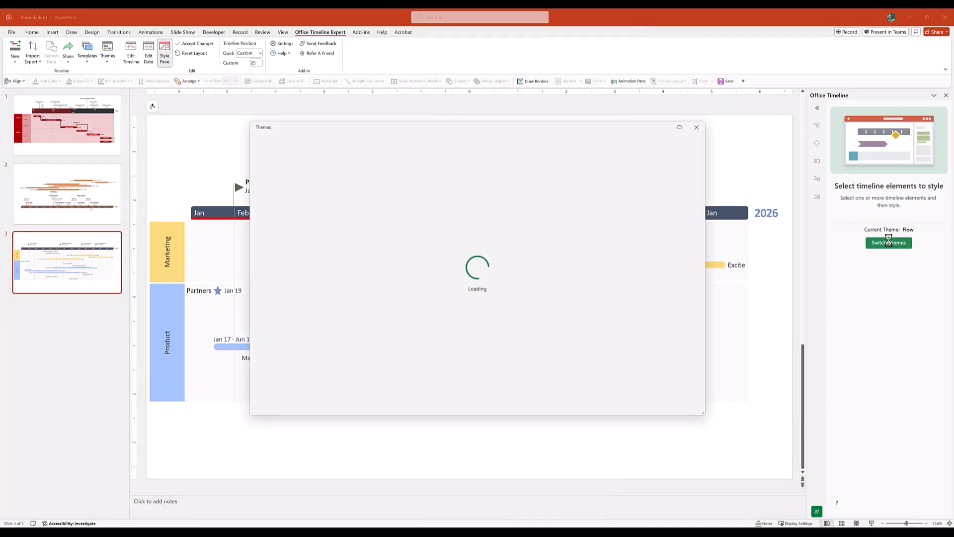
{"action": "scroll", "coordinate": [329, 303], "scroll_direction": "down", "scroll_amount": 10}
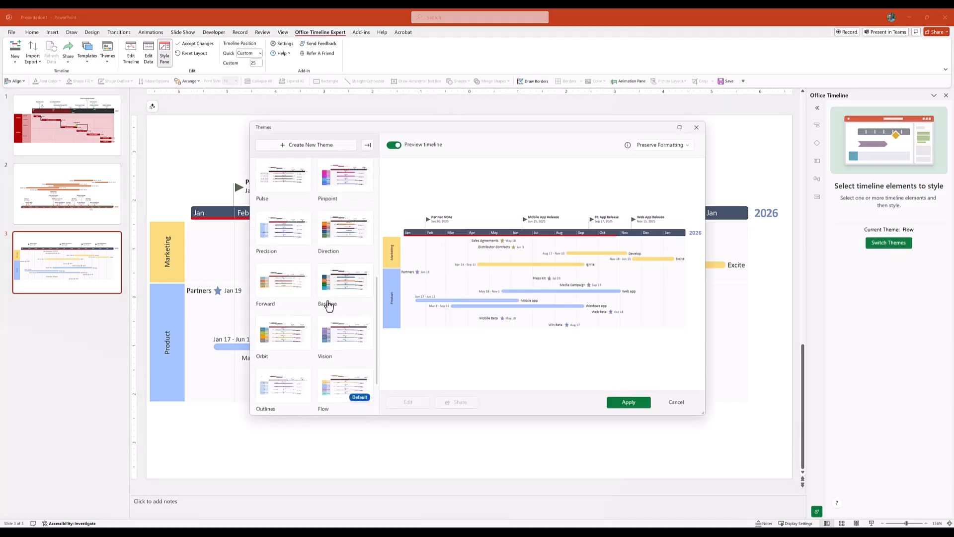
{"action": "scroll", "coordinate": [296, 302], "scroll_direction": "down", "scroll_amount": 1}
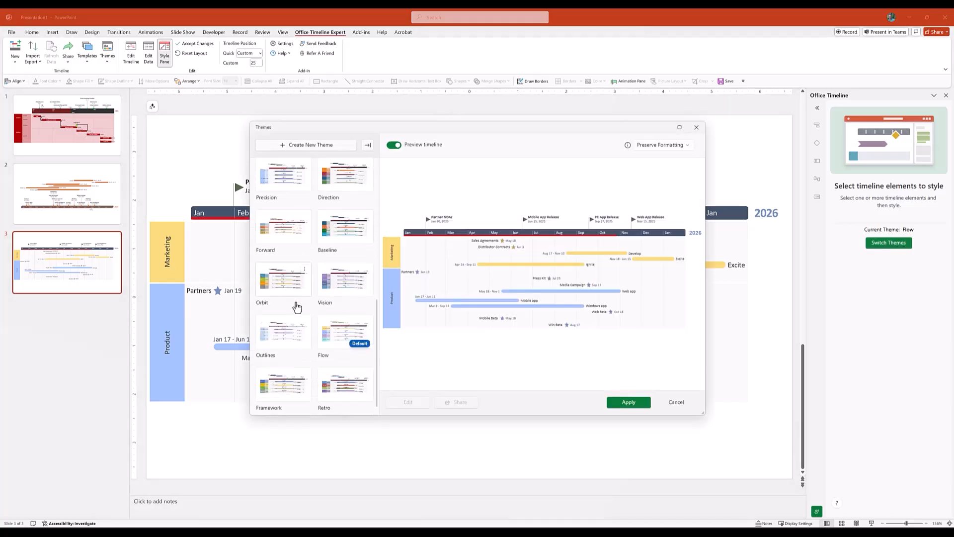
{"action": "left_click", "coordinate": [338, 289]}
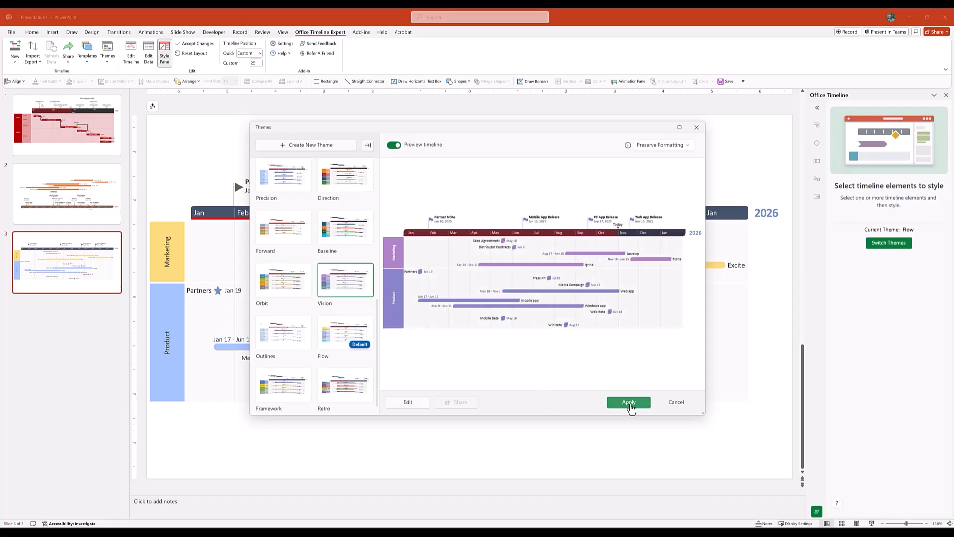
{"action": "left_click", "coordinate": [628, 403]}
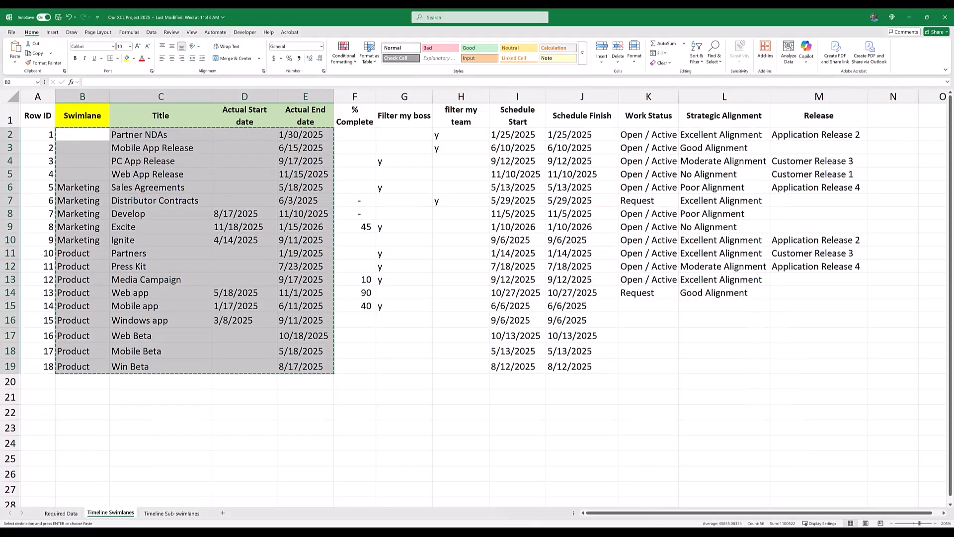
- Switch to Excel and examine the Phase, Sub Phase, Title and Actual date columns on the Timeline Sub-swimlanes sheet
{"action": "left_click", "coordinate": [178, 514]}
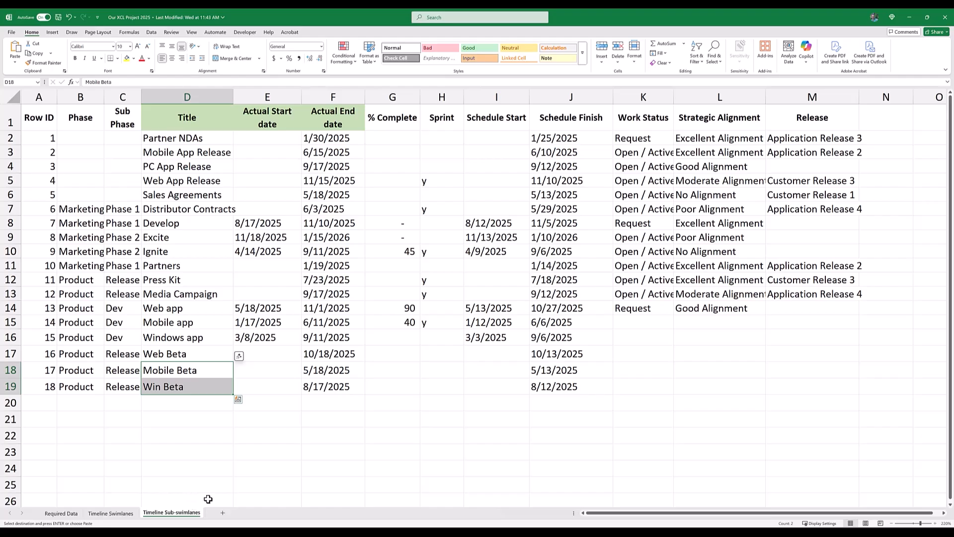
{"action": "left_click", "coordinate": [192, 470]}
{"action": "left_click", "coordinate": [83, 97]}
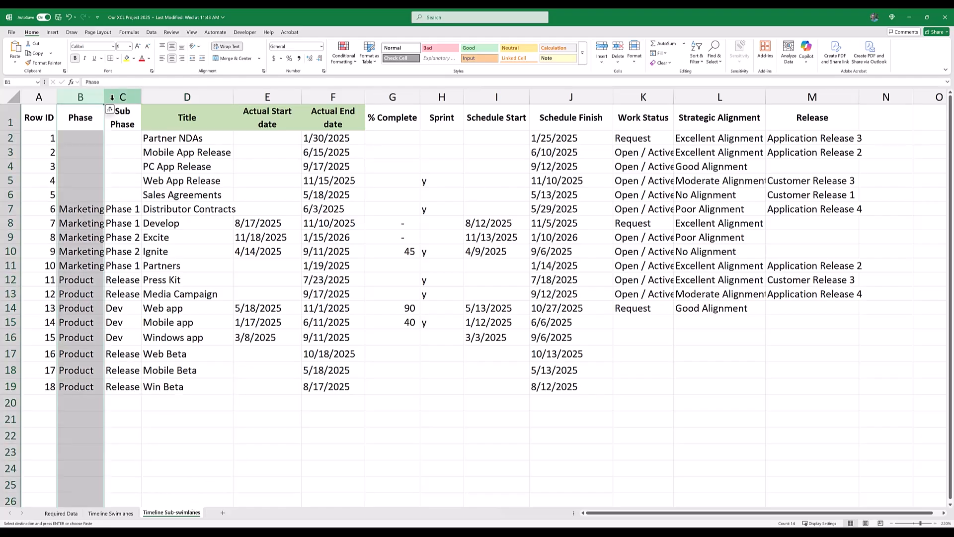
{"action": "left_click", "coordinate": [122, 98]}
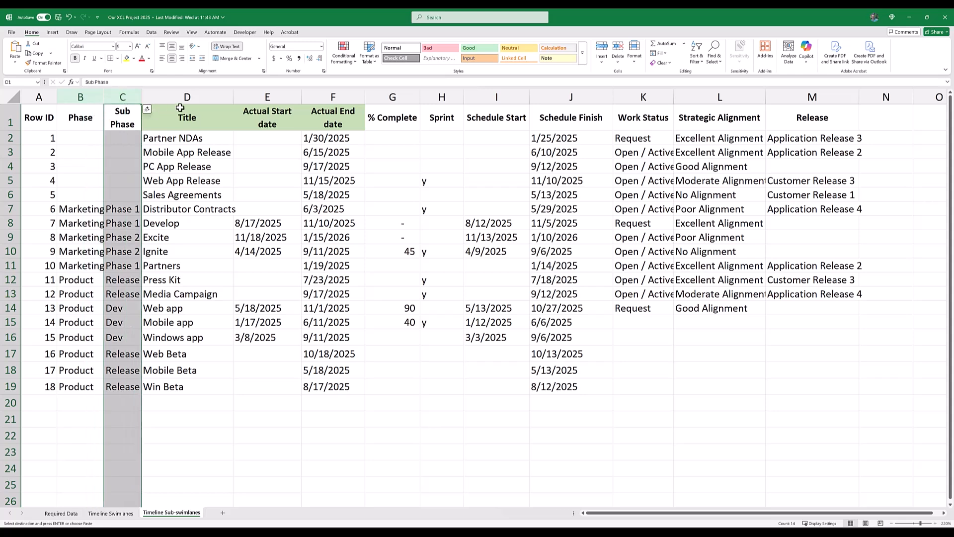
{"action": "left_click", "coordinate": [196, 95]}
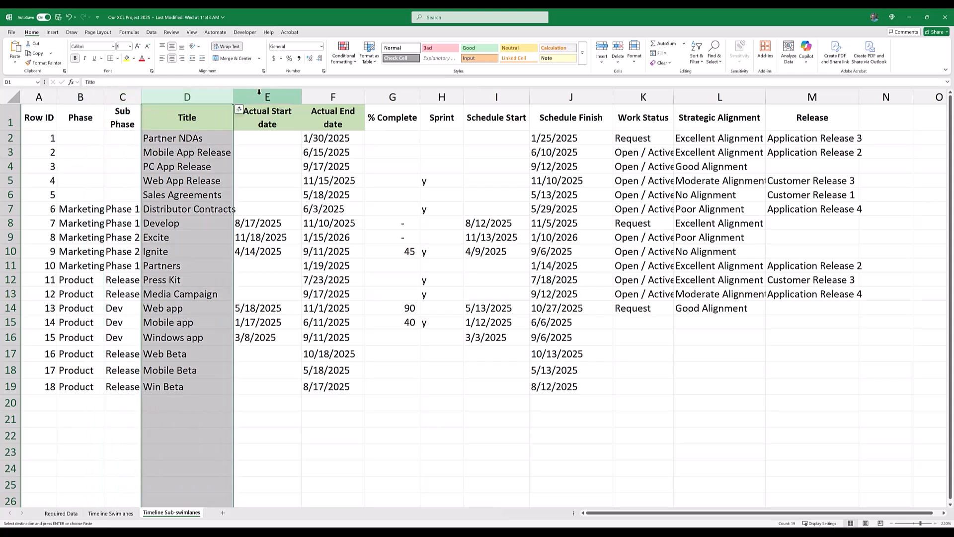
{"action": "left_click", "coordinate": [339, 95]}
{"action": "left_click_drag", "start_coordinate": [177, 139], "coordinate": [319, 385]}
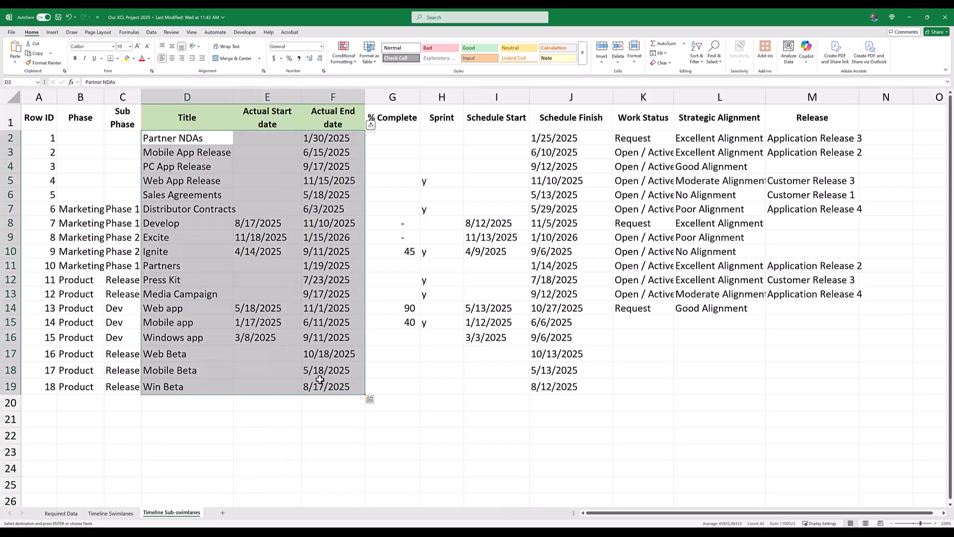
{"action": "left_click", "coordinate": [247, 205]}
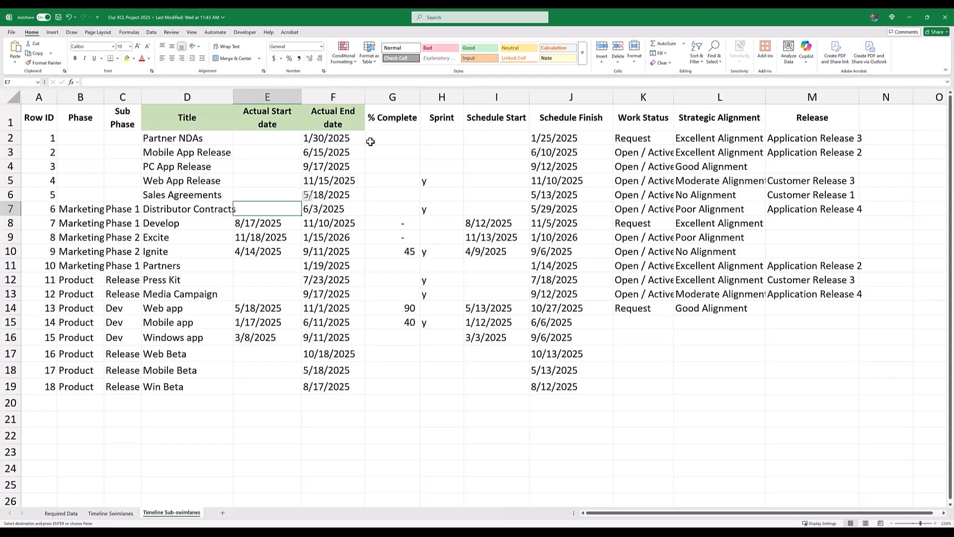
- Examine the Sprint column to see which tasks are flagged for the sprint
{"action": "left_click", "coordinate": [439, 98]}
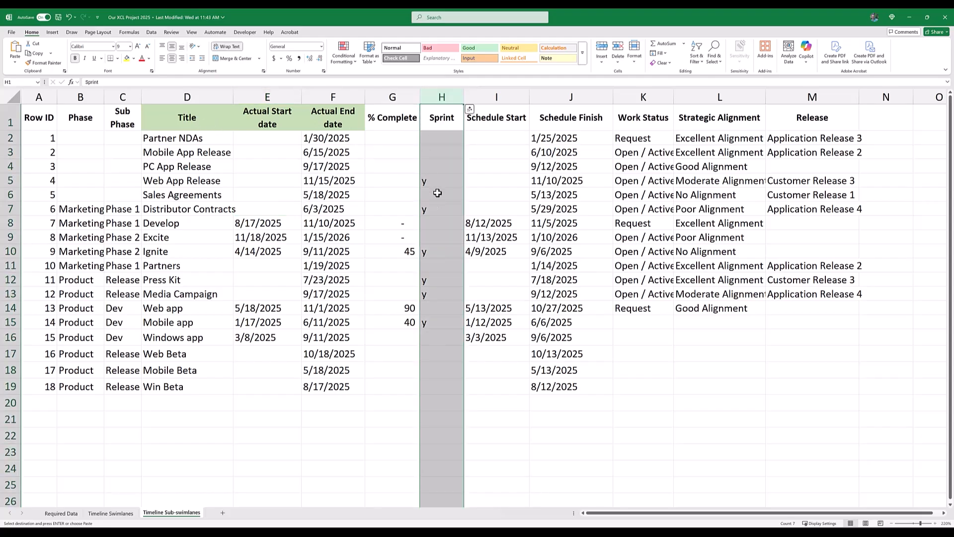
{"action": "left_click", "coordinate": [441, 162]}
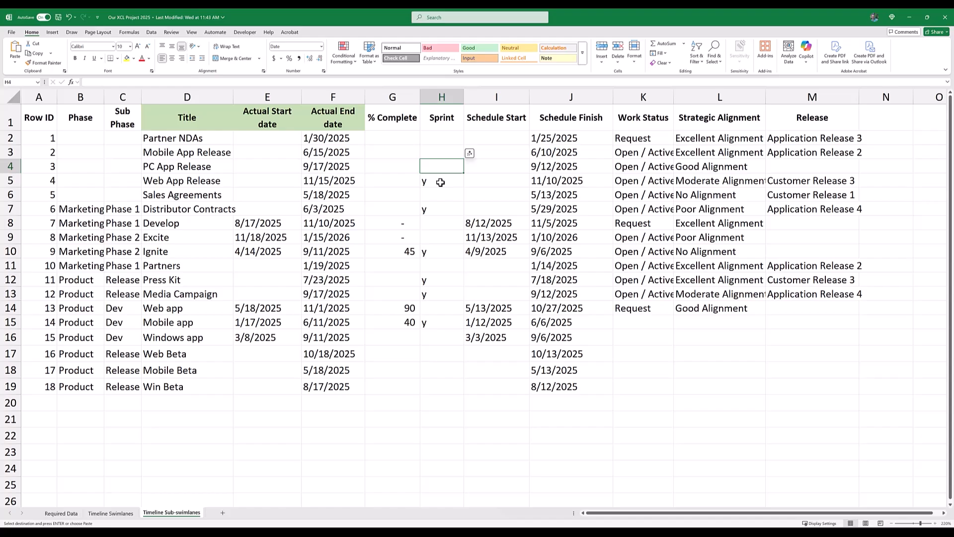
{"action": "left_click", "coordinate": [448, 97]}
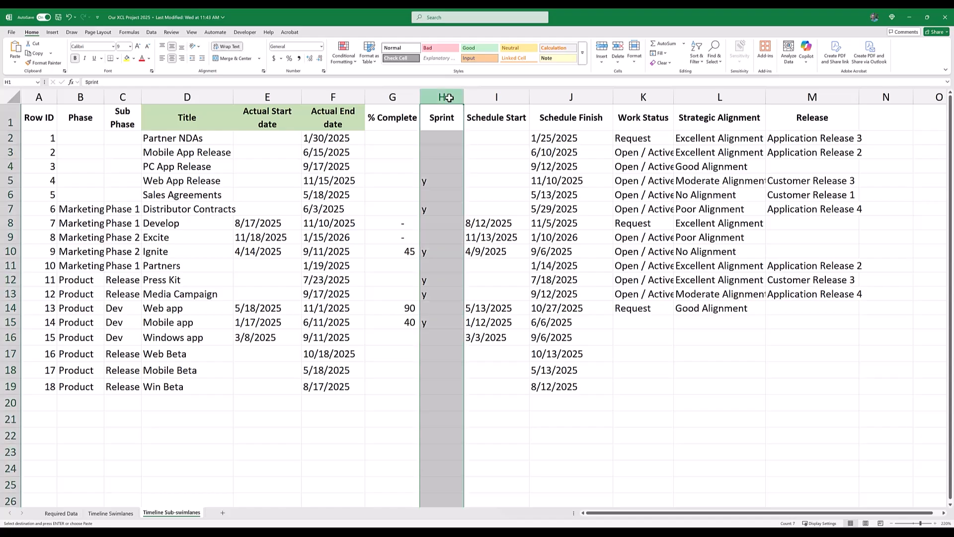
{"action": "left_click", "coordinate": [446, 167]}
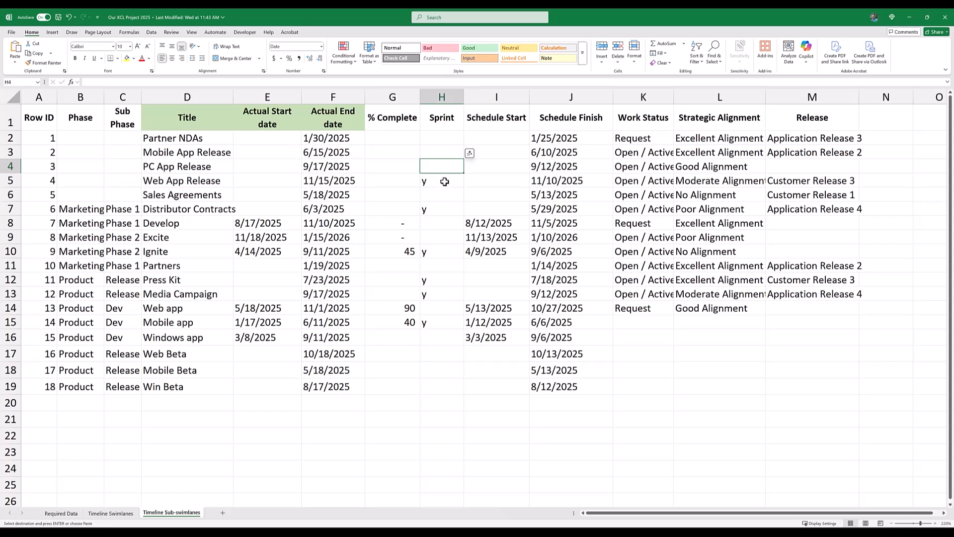
{"action": "left_click", "coordinate": [444, 120]}
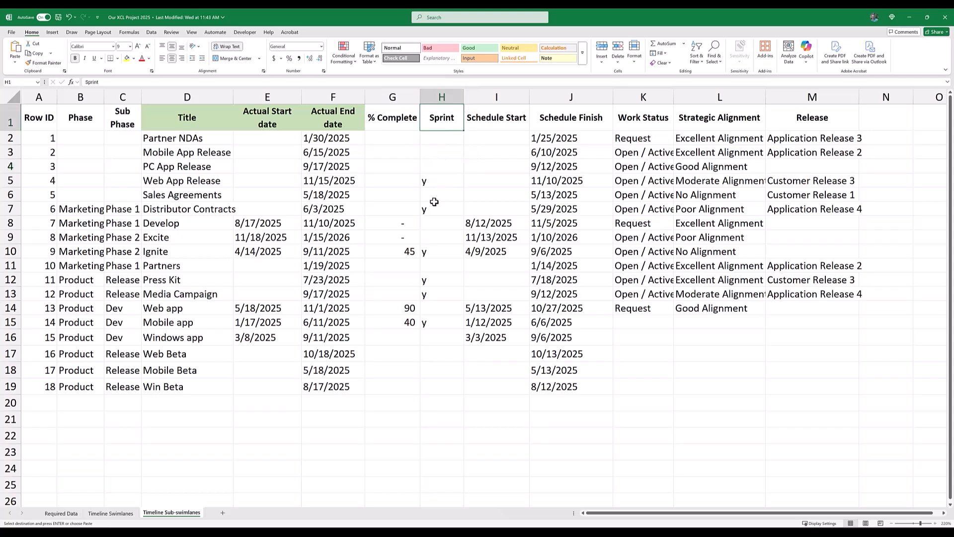
{"action": "left_click", "coordinate": [439, 182]}
{"action": "left_click", "coordinate": [443, 205]}
{"action": "left_click", "coordinate": [440, 250]}
{"action": "left_click", "coordinate": [433, 289]}
{"action": "left_click", "coordinate": [434, 280]}
{"action": "left_click", "coordinate": [431, 293]}
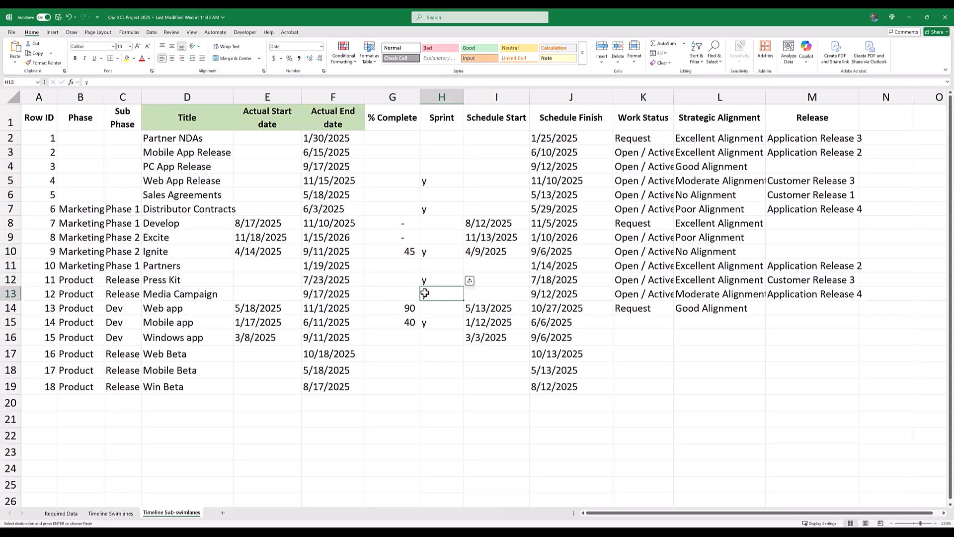
{"action": "left_click", "coordinate": [436, 323]}
{"action": "key", "text": "ctrl+v"}
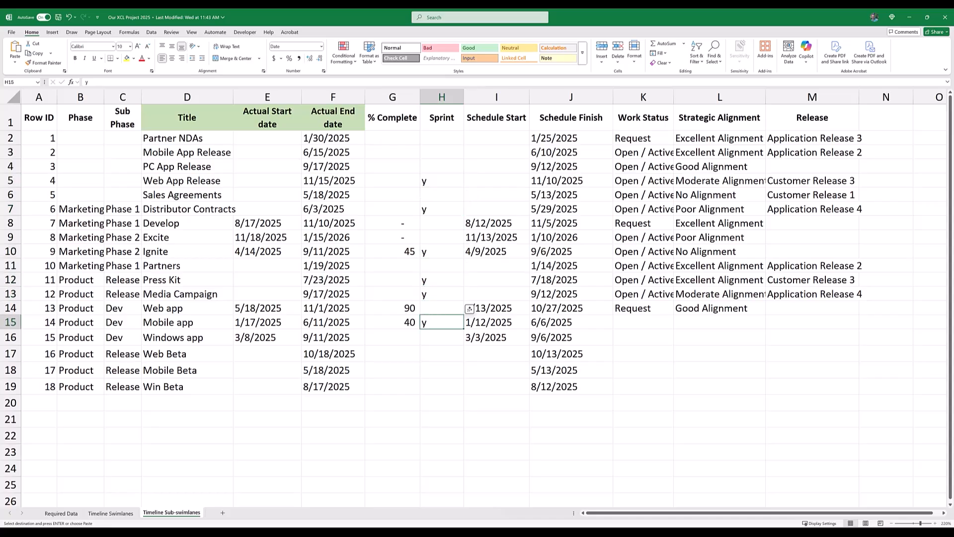
- Switch back to PowerPoint and start a new timeline by importing the Excel workbook Our XCL Project 2025.xlsx
{"action": "key", "text": "alt+Tab"}
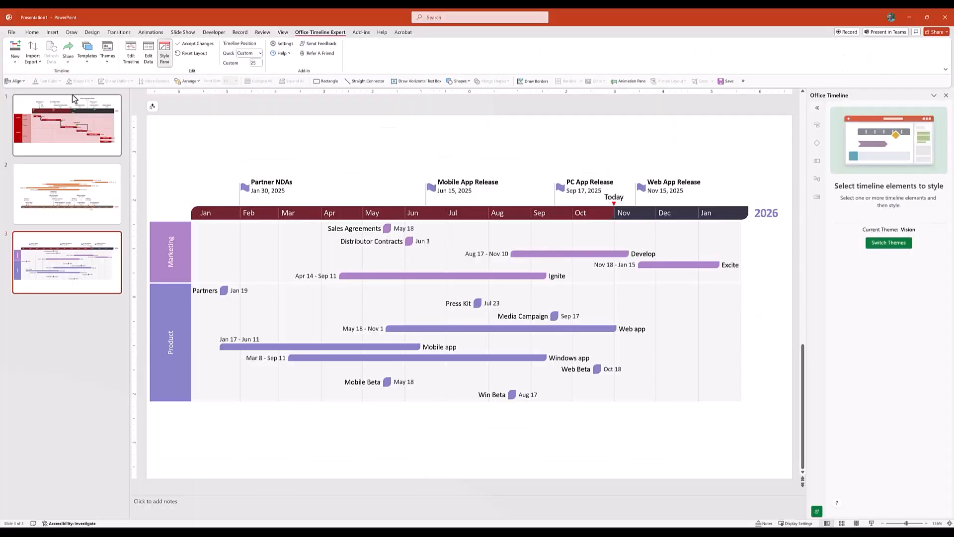
{"action": "left_click", "coordinate": [16, 49]}
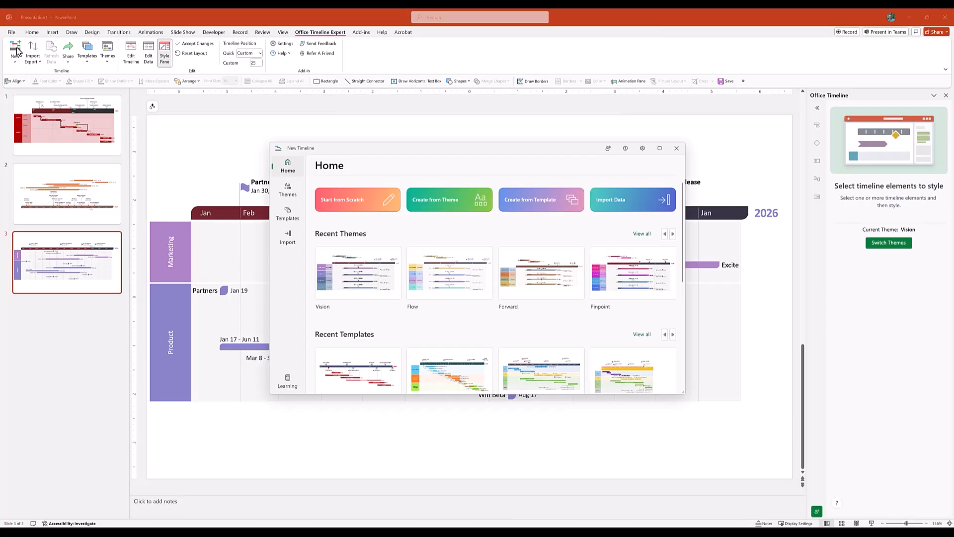
{"action": "left_click", "coordinate": [629, 208]}
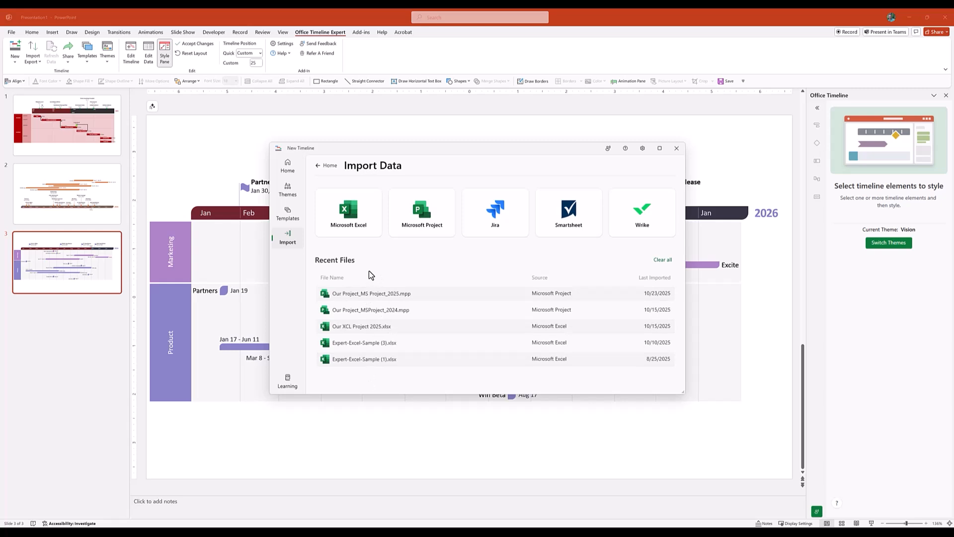
{"action": "left_click", "coordinate": [353, 214]}
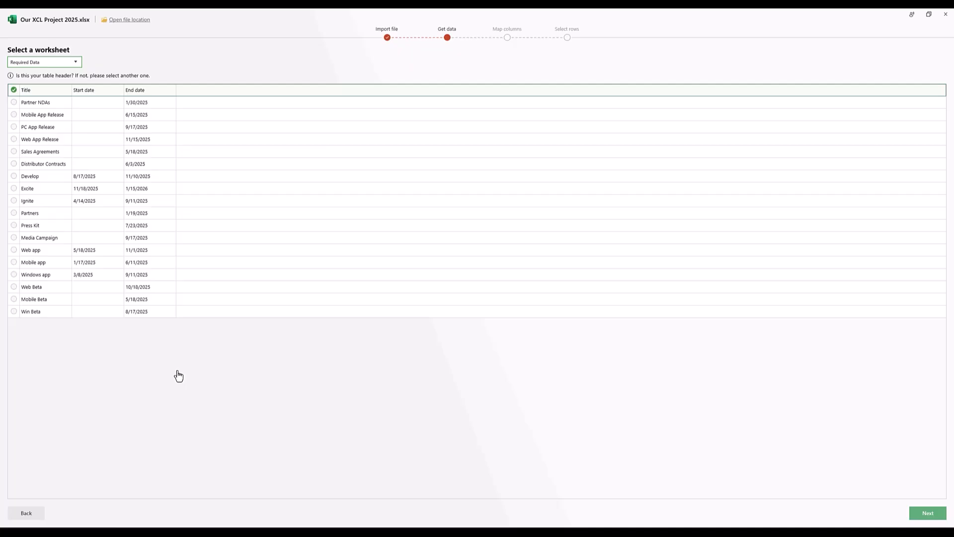
- Choose the Timeline Sub-swimlanes worksheet for the import, keep its first row as the table header, and continue to column mapping
{"action": "left_click", "coordinate": [72, 65]}
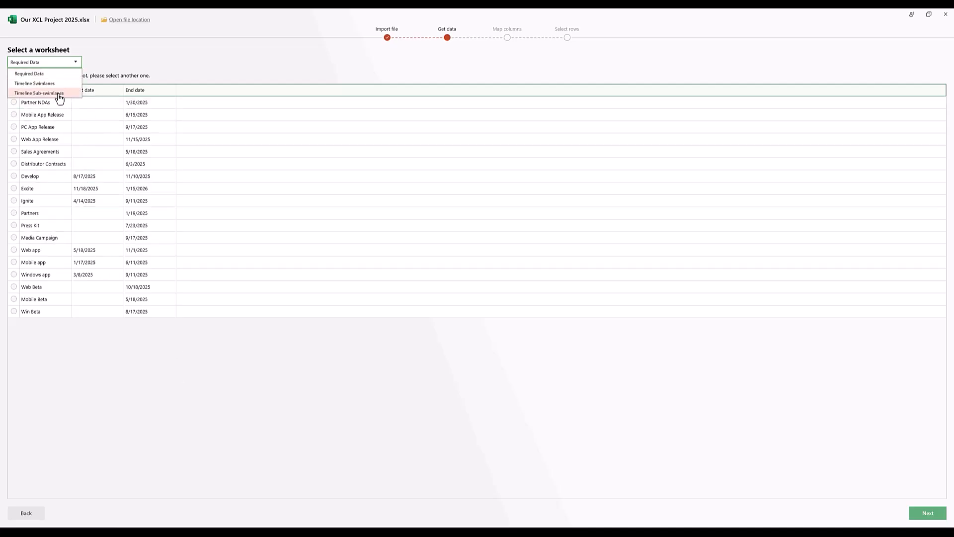
{"action": "left_click", "coordinate": [60, 93]}
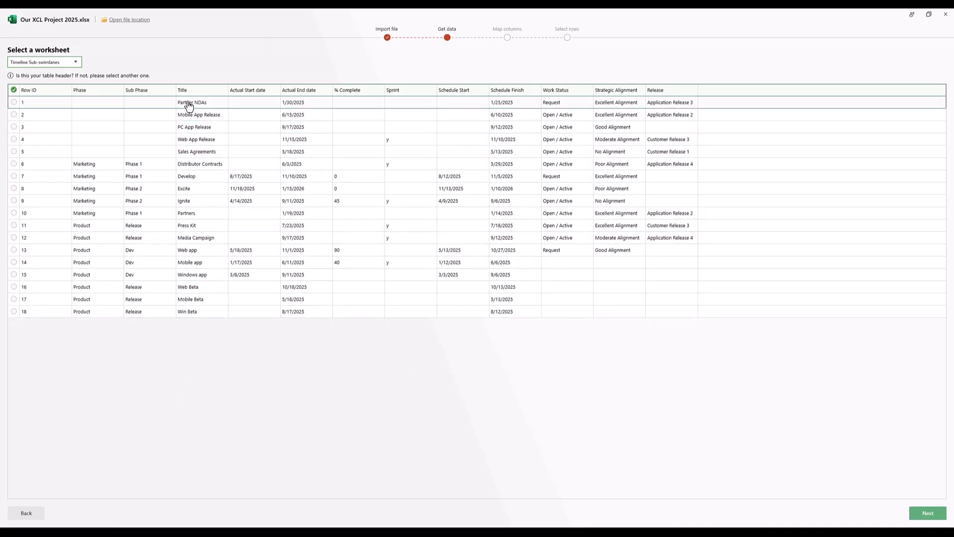
{"action": "left_click", "coordinate": [928, 514]}
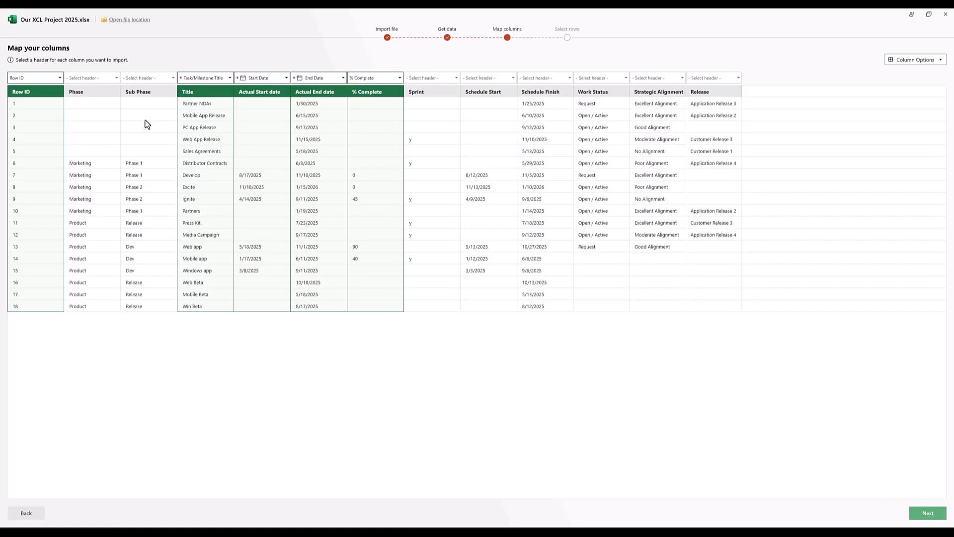
- Map the Phase column to Swimlane and Sub Phase to Sub-Swimlane, and continue to row selection
{"action": "left_click", "coordinate": [98, 81]}
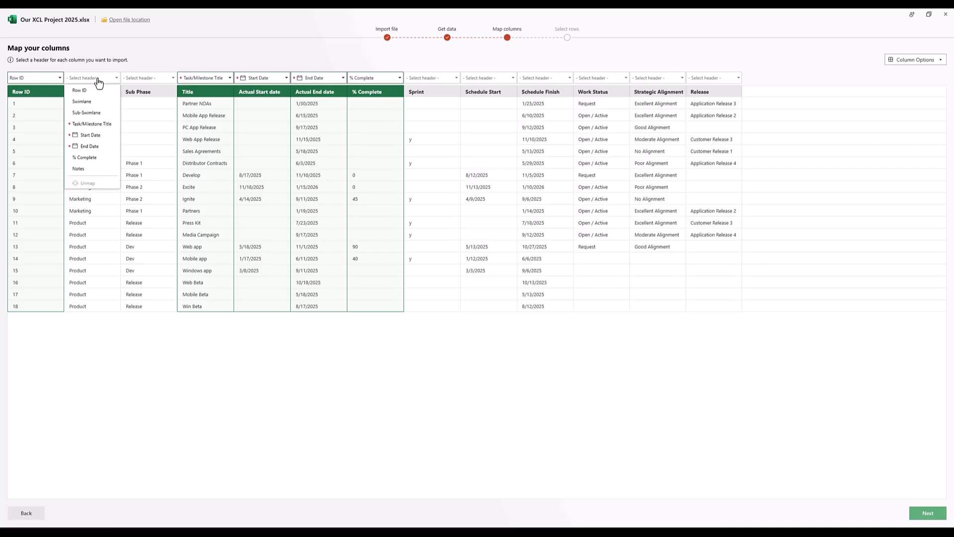
{"action": "left_click", "coordinate": [96, 102]}
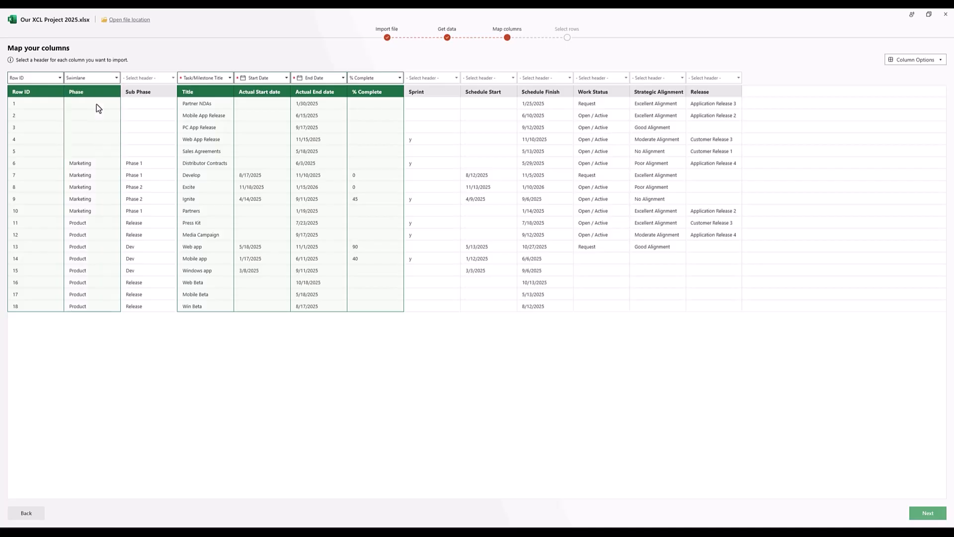
{"action": "left_click", "coordinate": [149, 79]}
{"action": "left_click", "coordinate": [149, 112]}
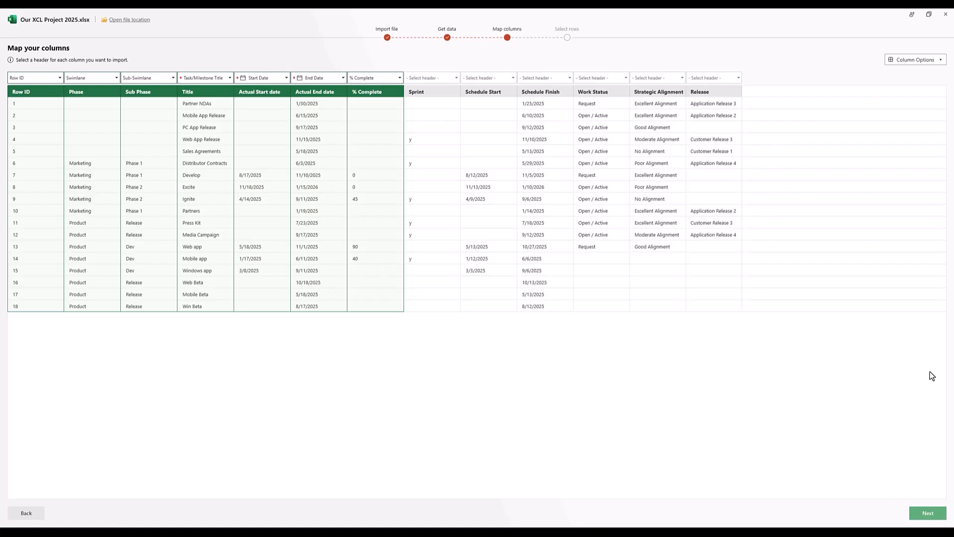
{"action": "left_click", "coordinate": [928, 514]}
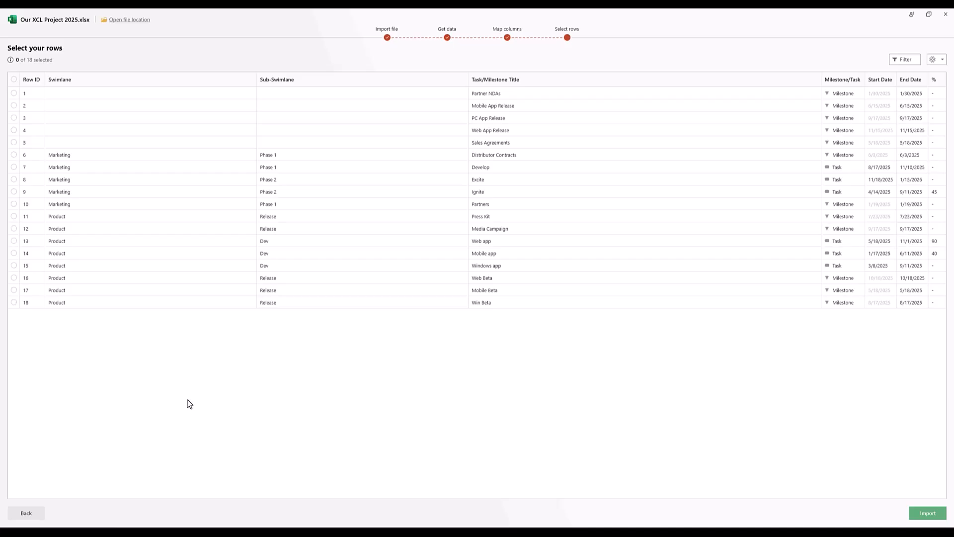
- Try picking rows 3, 5, 7, 11, 15 and 17 individually for the import, and clear the whole selection
{"action": "mouse_move", "coordinate": [10, 60]}
{"action": "left_click", "coordinate": [20, 118]}
{"action": "left_click", "coordinate": [20, 143]}
{"action": "left_click", "coordinate": [20, 167]}
{"action": "left_click", "coordinate": [24, 219]}
{"action": "left_click", "coordinate": [15, 266]}
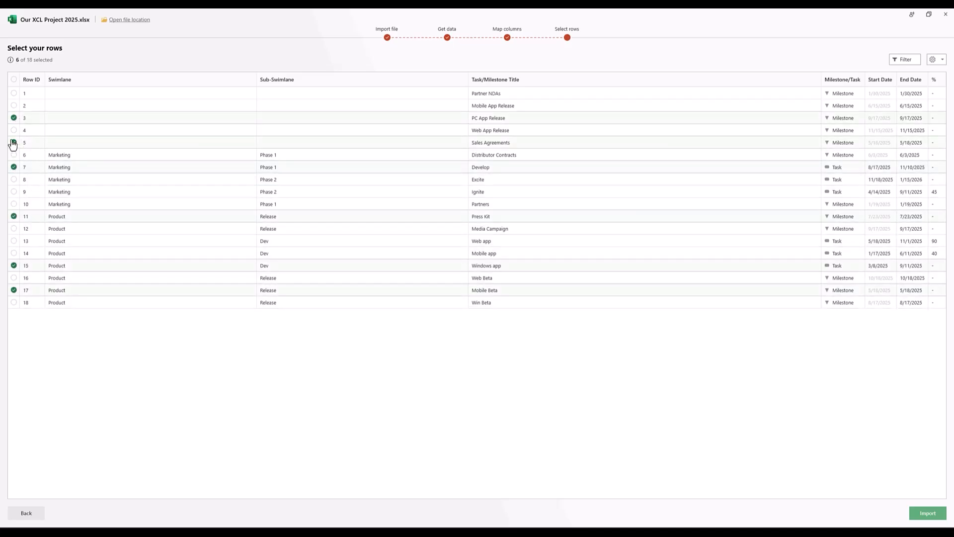
{"action": "left_click", "coordinate": [14, 81]}
{"action": "left_click", "coordinate": [14, 80]}
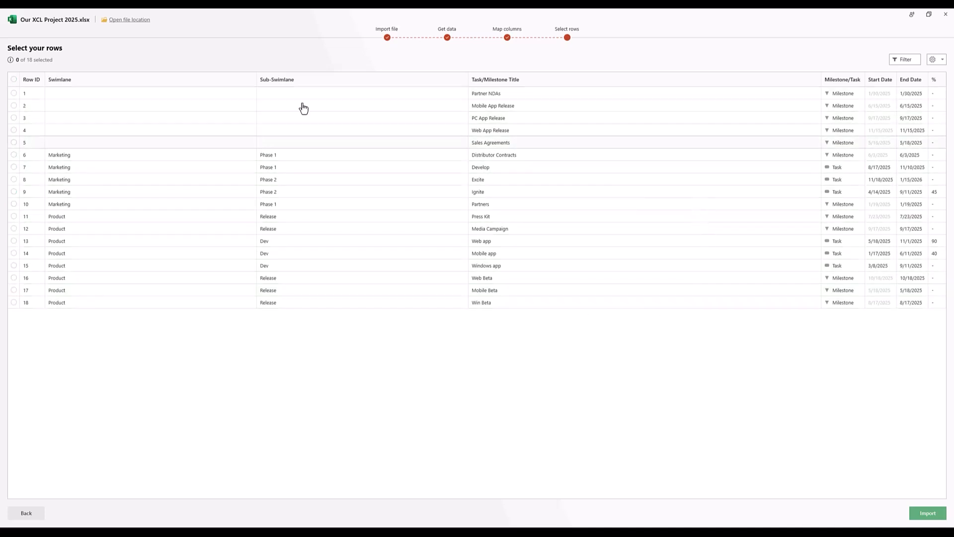
- Try filtering the import rows to those where Sprint equals y, and clear the filter
{"action": "left_click", "coordinate": [904, 63]}
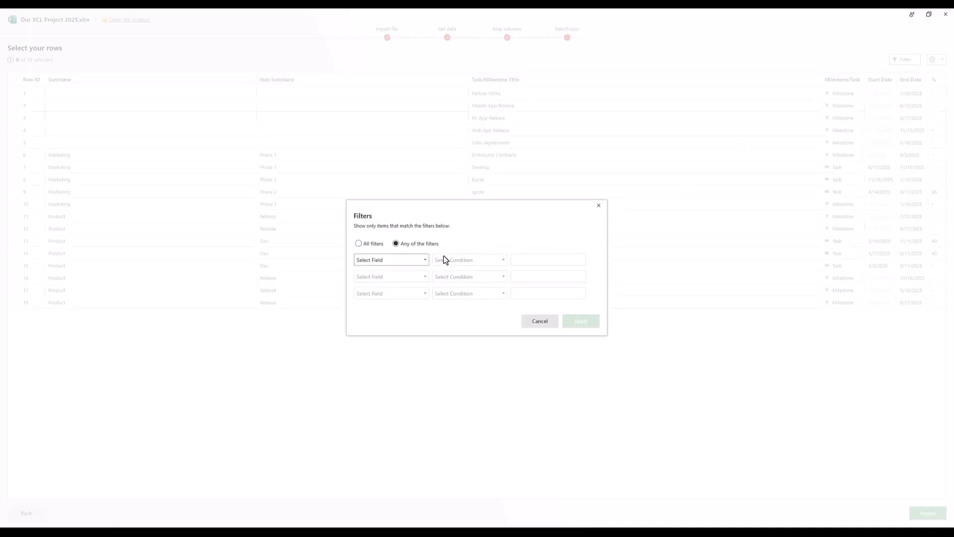
{"action": "left_click", "coordinate": [405, 260]}
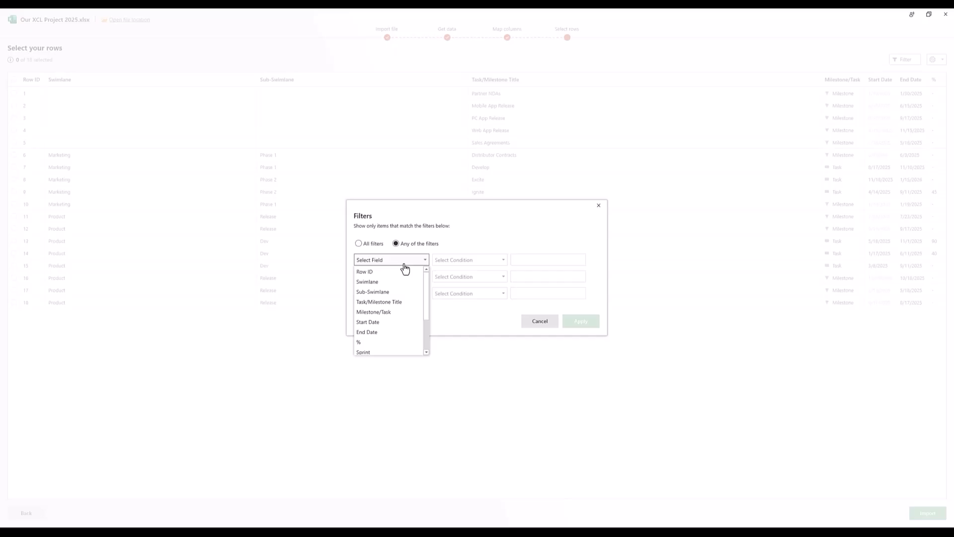
{"action": "scroll", "coordinate": [385, 313], "scroll_direction": "down", "scroll_amount": 2}
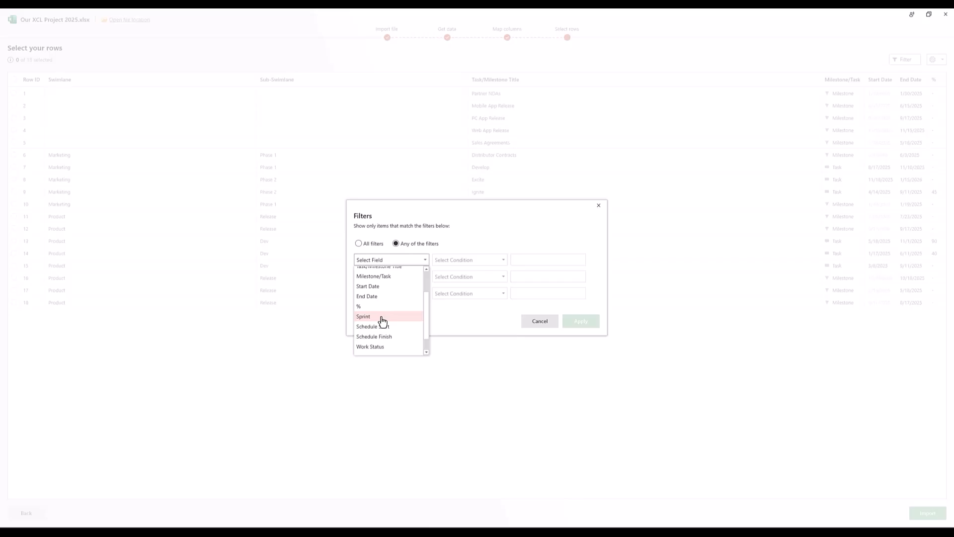
{"action": "left_click", "coordinate": [381, 320]}
{"action": "left_click", "coordinate": [454, 260]}
{"action": "left_click", "coordinate": [457, 283]}
{"action": "left_click", "coordinate": [533, 260]}
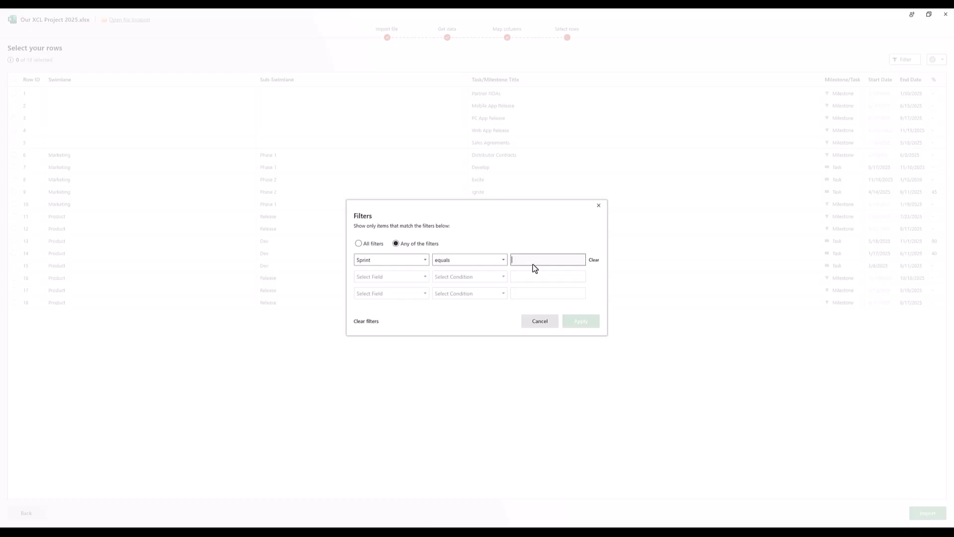
{"action": "type", "text": "1"}
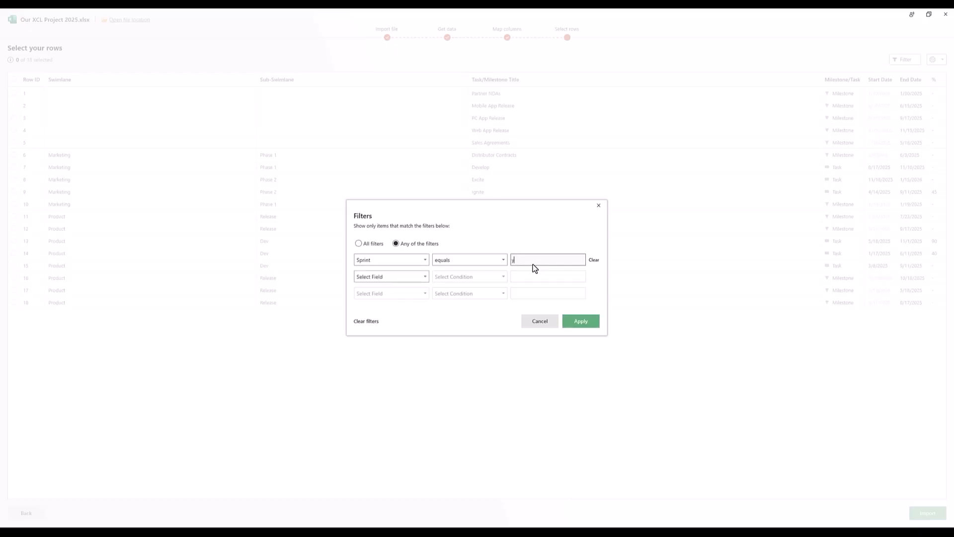
{"action": "left_click", "coordinate": [580, 321]}
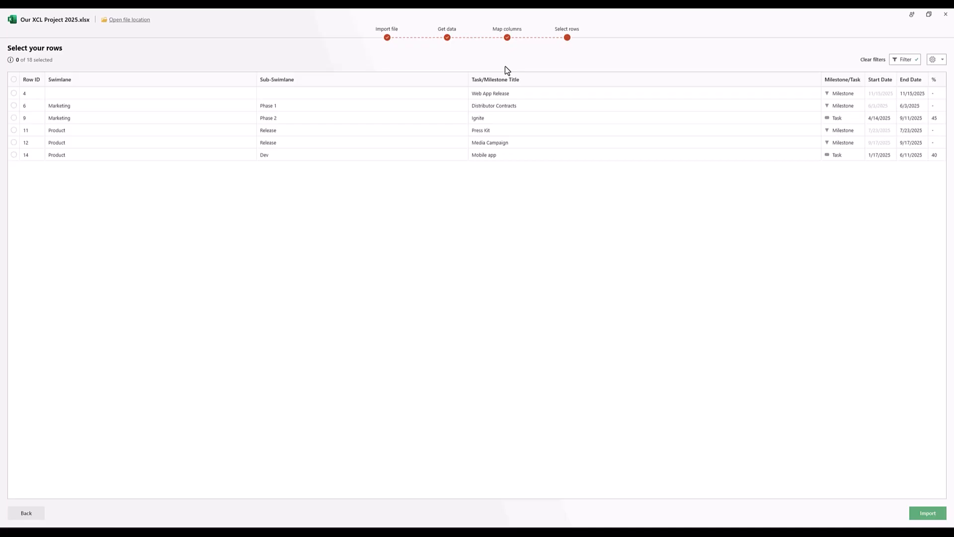
{"action": "left_click", "coordinate": [868, 62]}
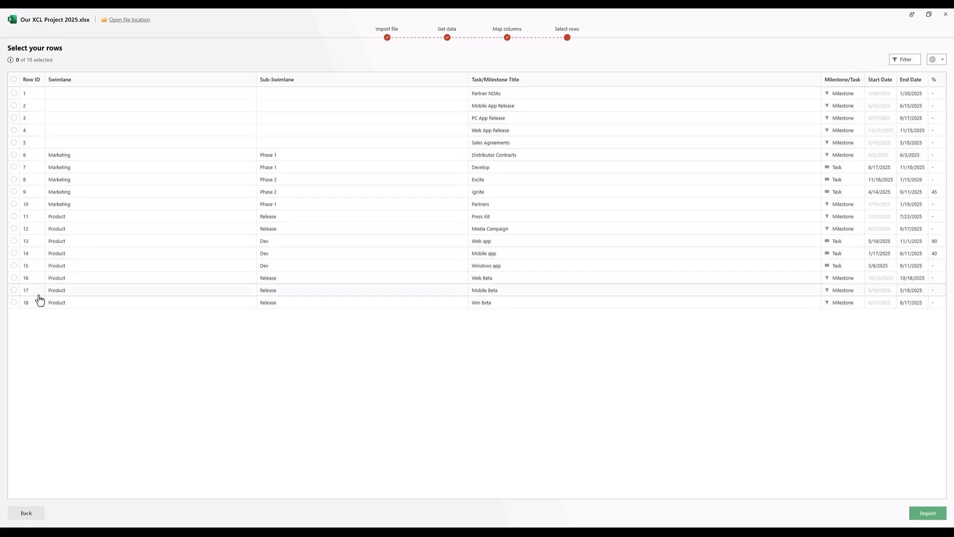
- Select all the rows and import them to create the timeline
{"action": "left_click", "coordinate": [13, 79]}
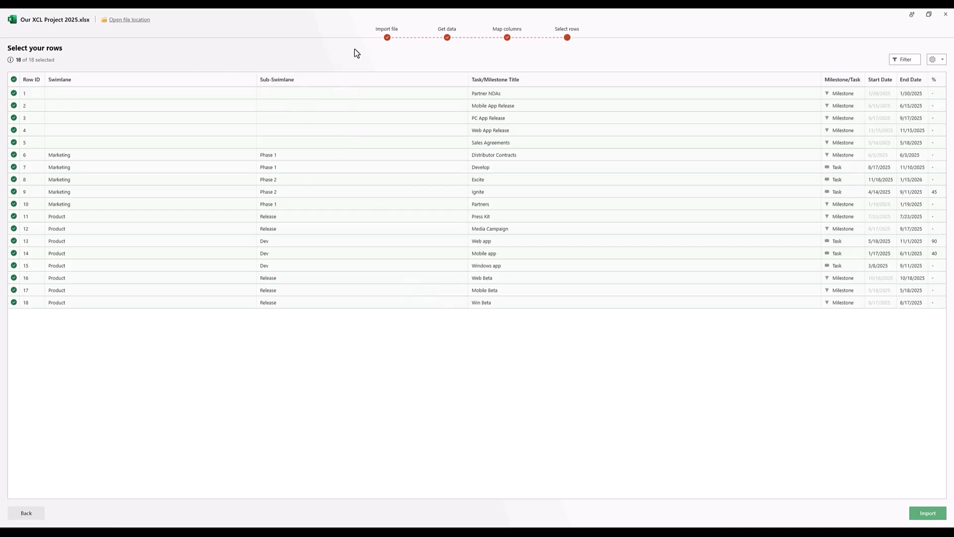
{"action": "left_click", "coordinate": [927, 512]}
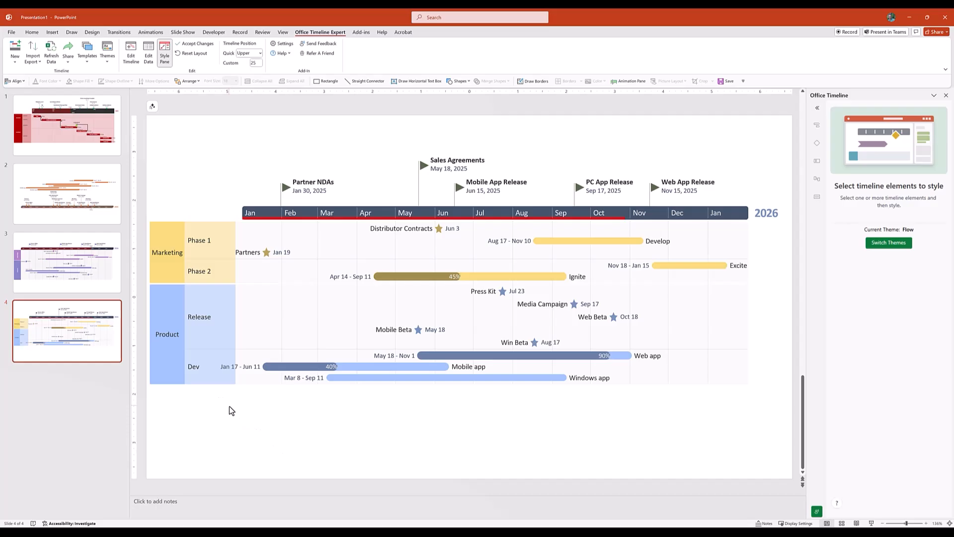
- Edit the timeline, placing the Mobile app task's dates above its bar and narrowing the swimlane headers so their titles run vertically
{"action": "left_click", "coordinate": [132, 50]}
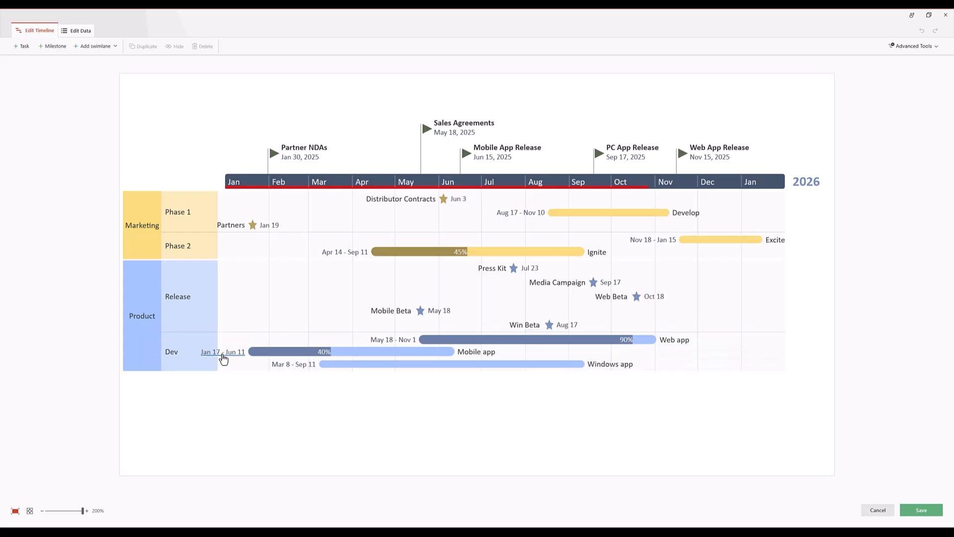
{"action": "left_click_drag", "start_coordinate": [223, 358], "coordinate": [265, 351]}
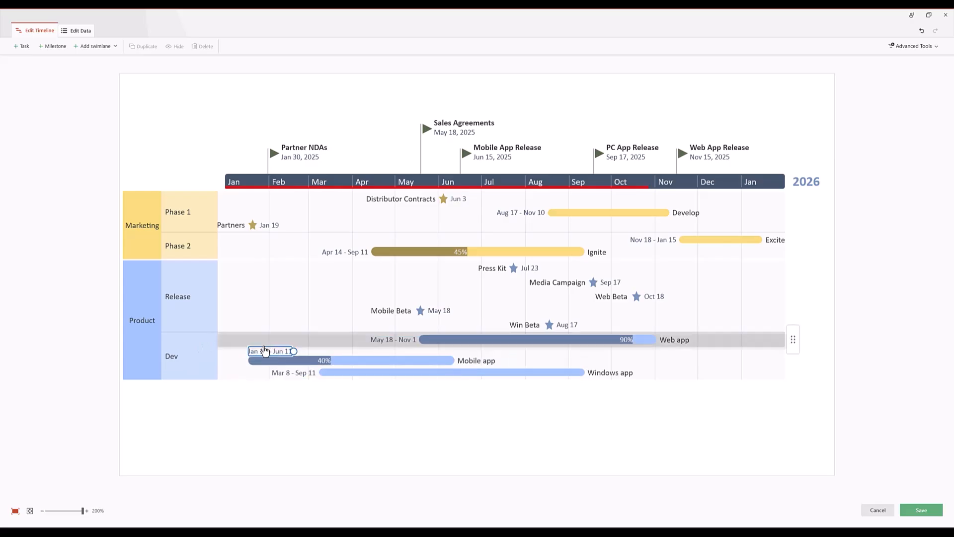
{"action": "left_click", "coordinate": [141, 321]}
{"action": "left_click", "coordinate": [142, 226]}
{"action": "mouse_move", "coordinate": [142, 214]}
{"action": "left_mouse_down"}
{"action": "mouse_move", "coordinate": [128, 222]}
{"action": "mouse_move", "coordinate": [160, 228]}
{"action": "mouse_move", "coordinate": [133, 224]}
{"action": "left_mouse_up"}
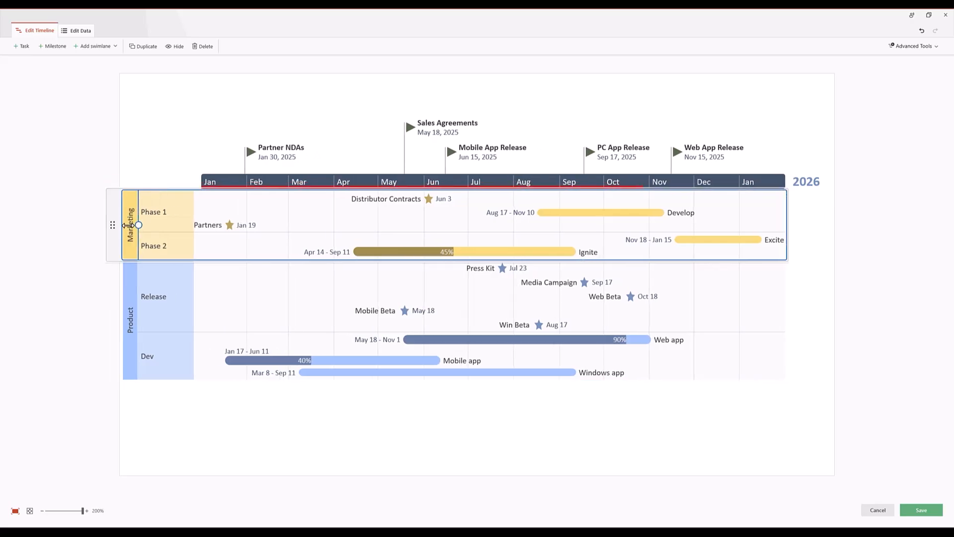
{"action": "left_click", "coordinate": [145, 155]}
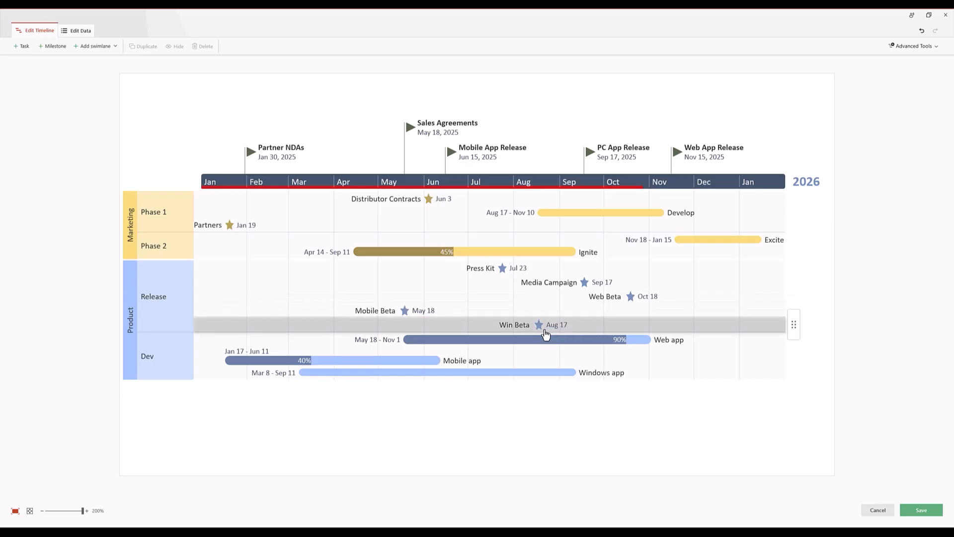
- Move the Win Beta milestone up onto the same row as Mobile Beta, and save the timeline
{"action": "left_click_drag", "start_coordinate": [539, 324], "coordinate": [541, 313]}
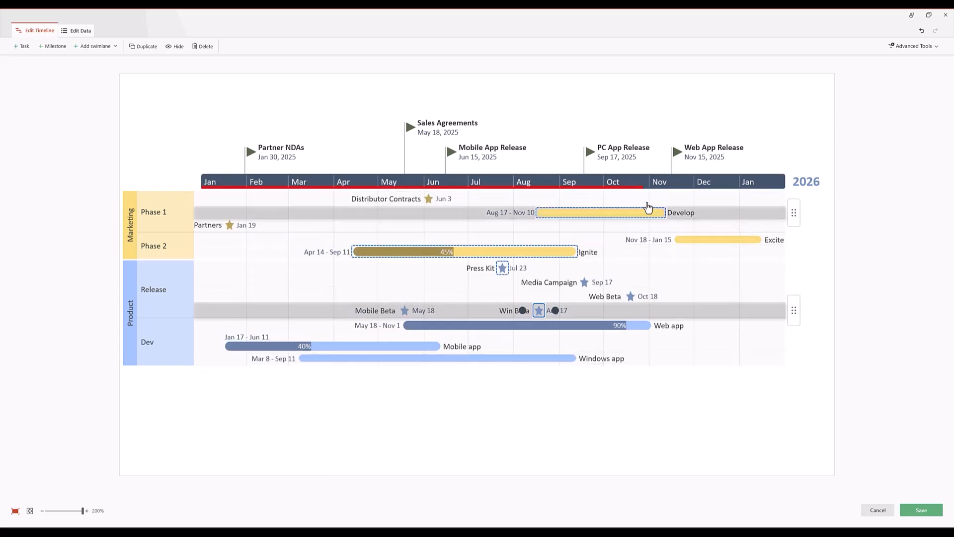
{"action": "left_click", "coordinate": [565, 448]}
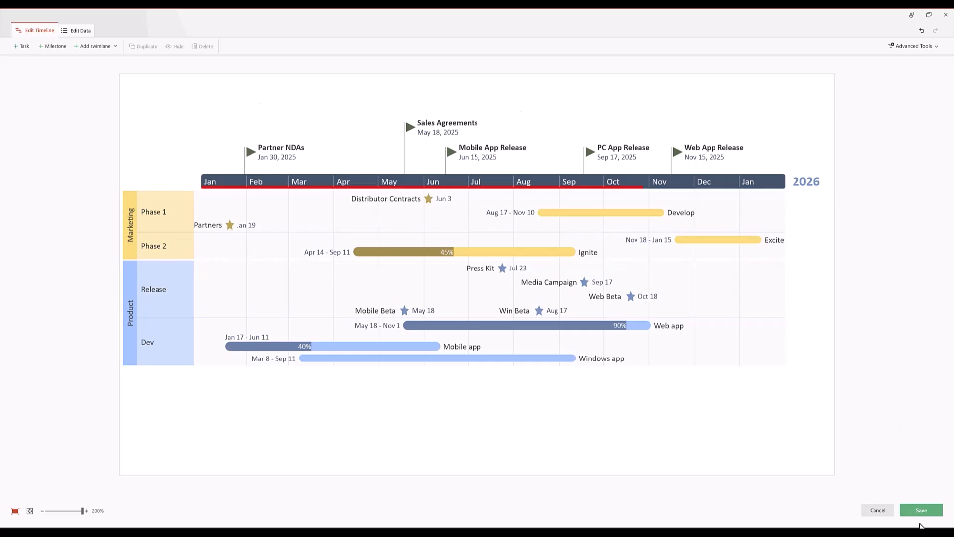
{"action": "left_click", "coordinate": [921, 510]}
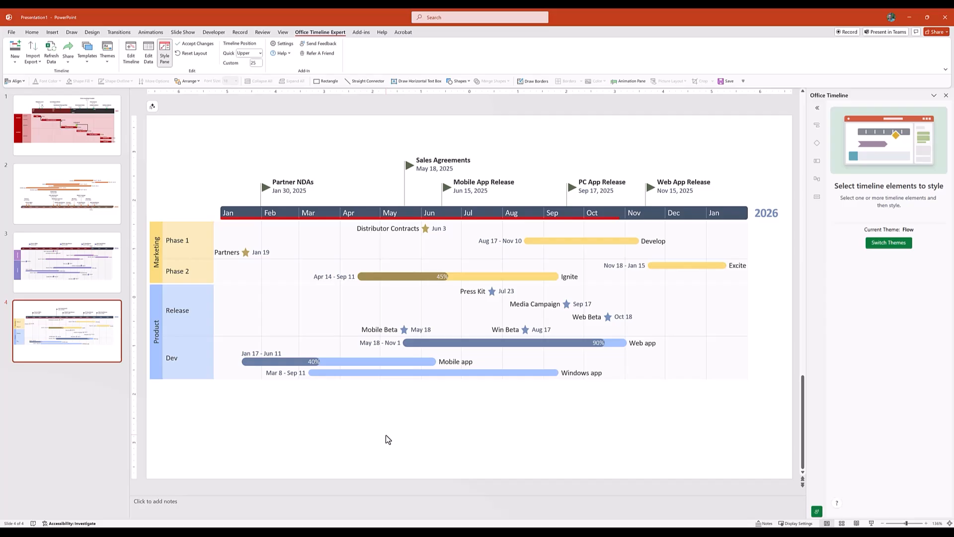
- Switch to the Excel workbook and delete the entire row of the Ignite task from the Timeline Sub-swimlanes worksheet
{"action": "mouse_move", "coordinate": [518, 532]}
{"action": "left_click", "coordinate": [518, 493]}
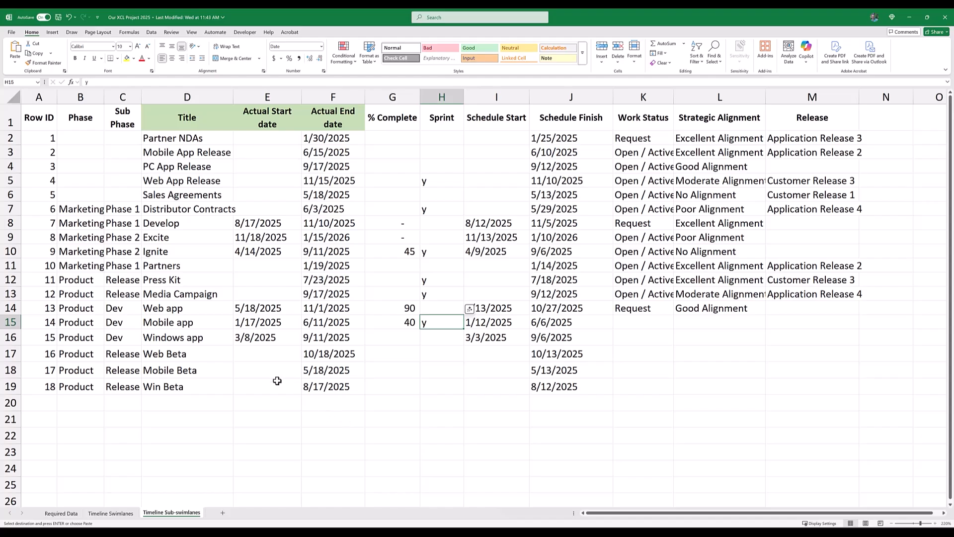
{"action": "left_click", "coordinate": [11, 265]}
{"action": "right_click", "coordinate": [13, 264]}
{"action": "key", "text": "Escape"}
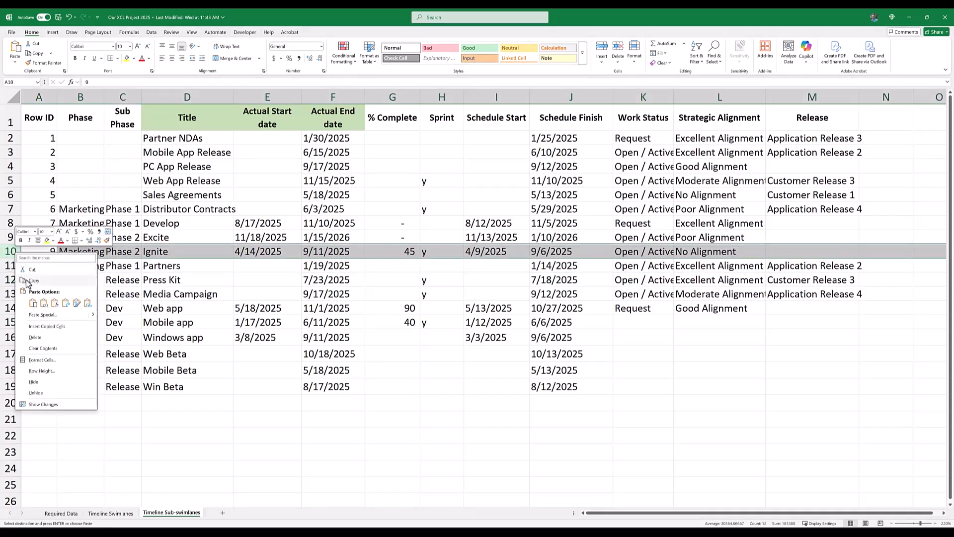
{"action": "left_click", "coordinate": [35, 337]}
- Set the Excite task's Actual Start date to 12/18/2025
{"action": "left_click", "coordinate": [264, 238]}
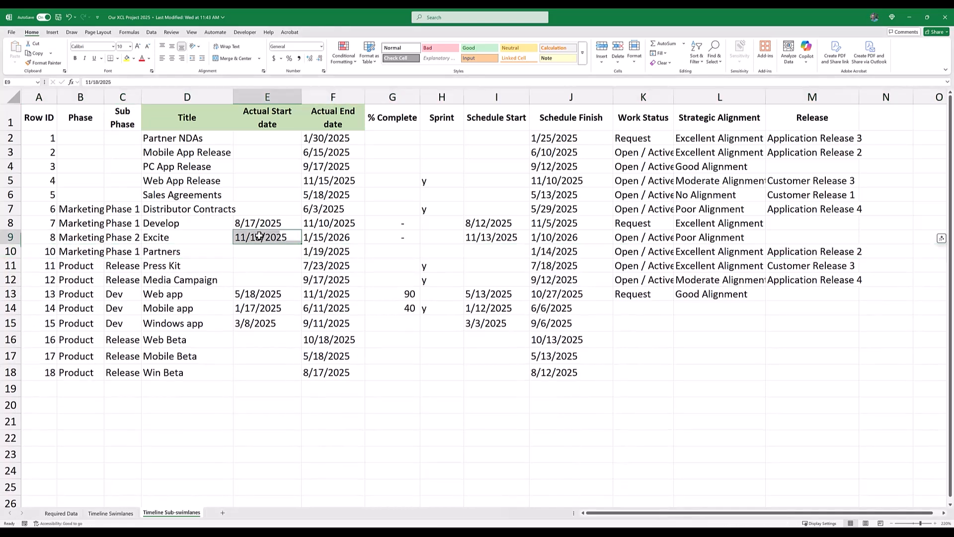
{"action": "double_click", "coordinate": [239, 238]}
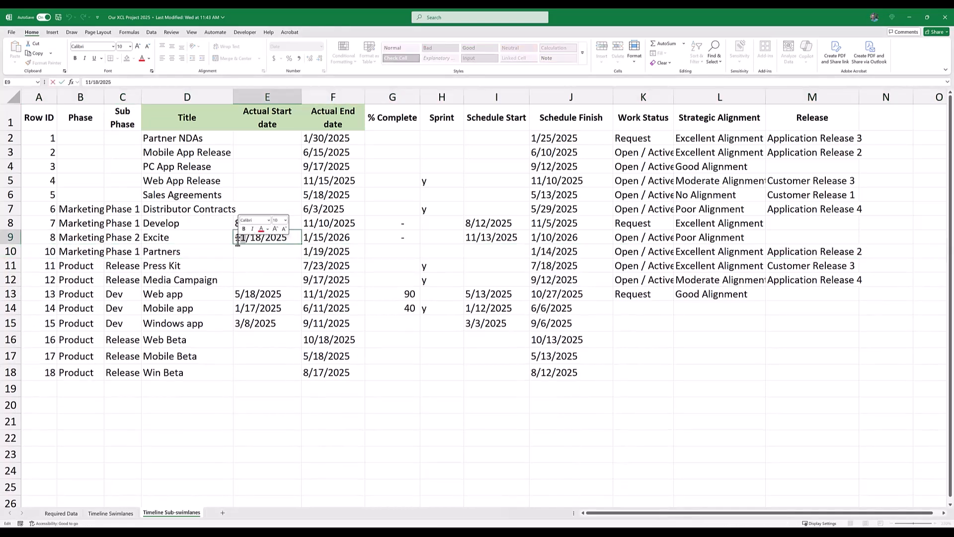
{"action": "type", "text": "2"}
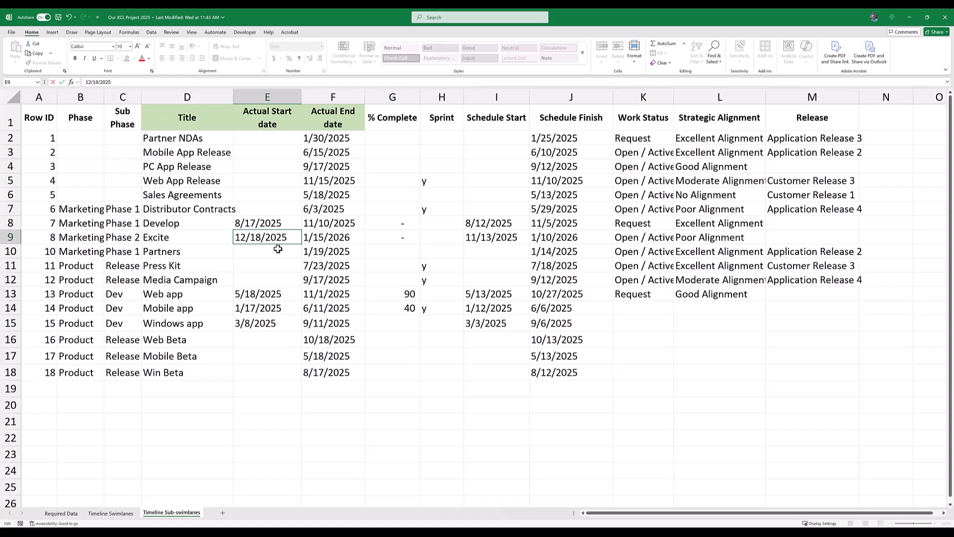
- Delete the entire row of the Windows app task from the worksheet
{"action": "right_click", "coordinate": [12, 324]}
{"action": "left_click", "coordinate": [51, 411]}
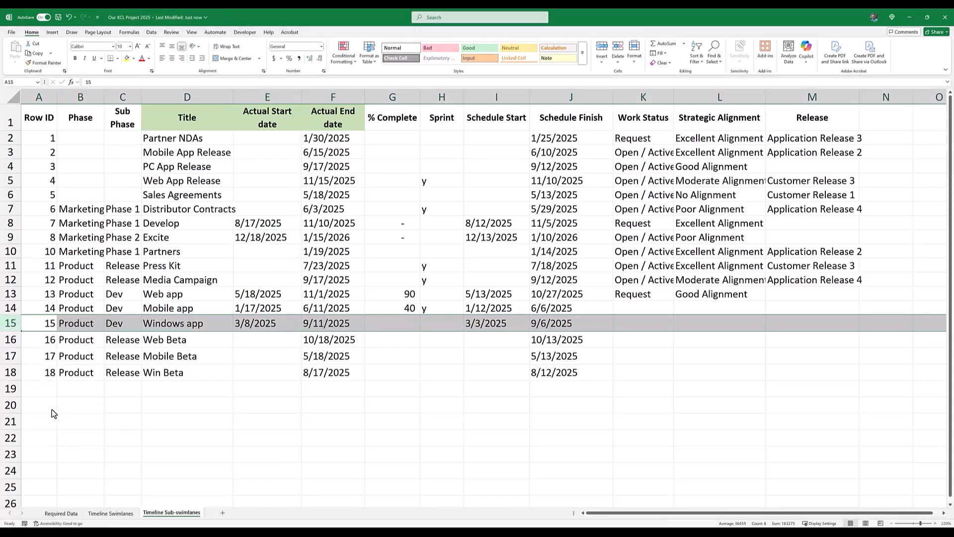
{"action": "left_click", "coordinate": [246, 415]}
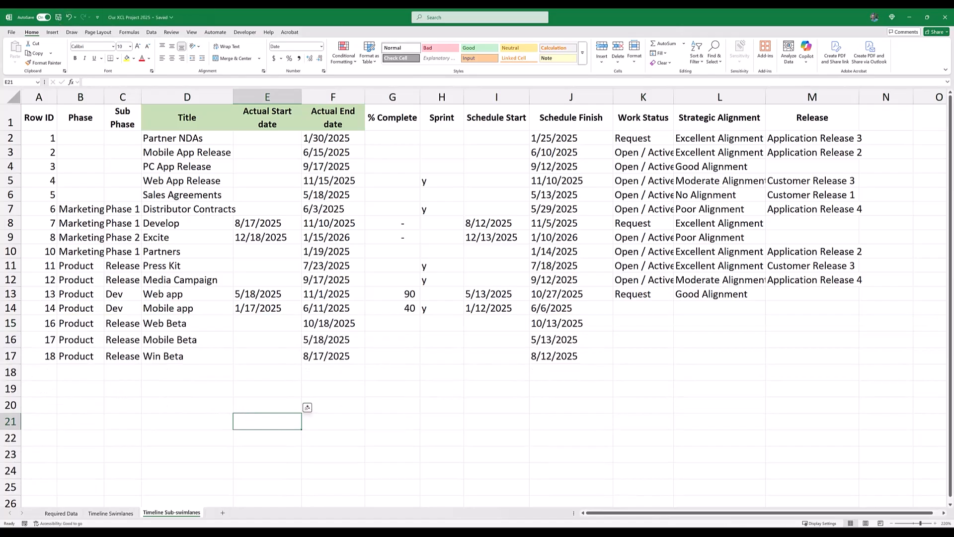
- Switch to PowerPoint, refresh the timeline with all changed and deleted workbook rows, and review its data table without saving edits
{"action": "key", "text": "alt+Tab"}
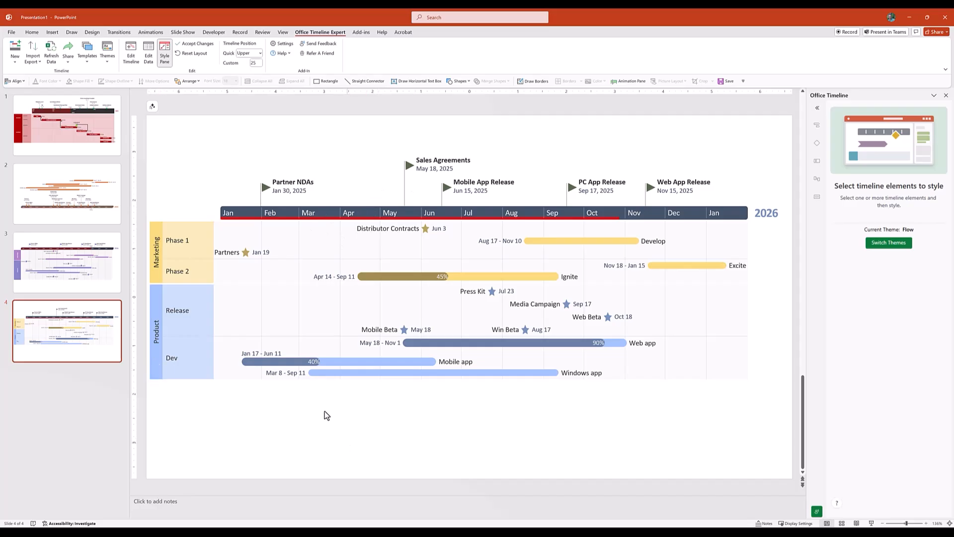
{"action": "left_click", "coordinate": [56, 60]}
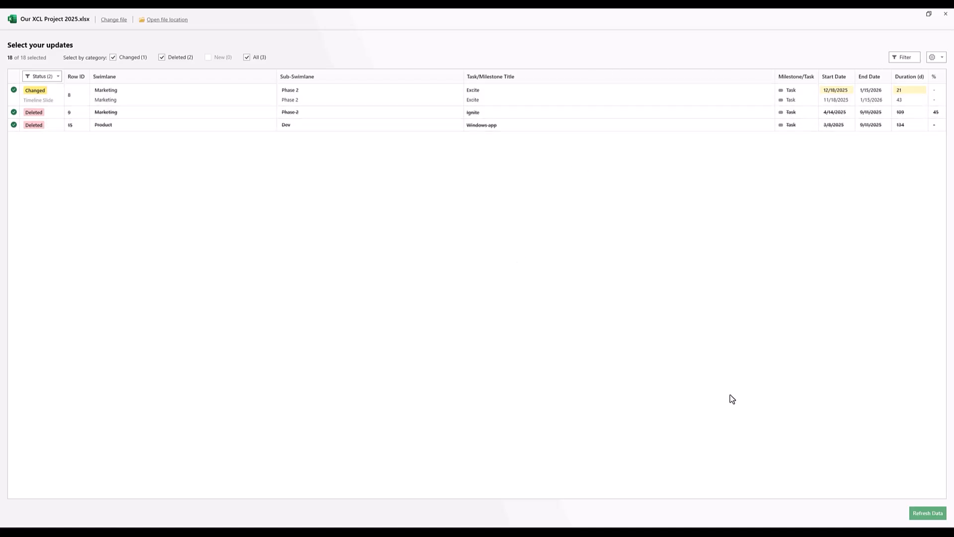
{"action": "left_click", "coordinate": [928, 513]}
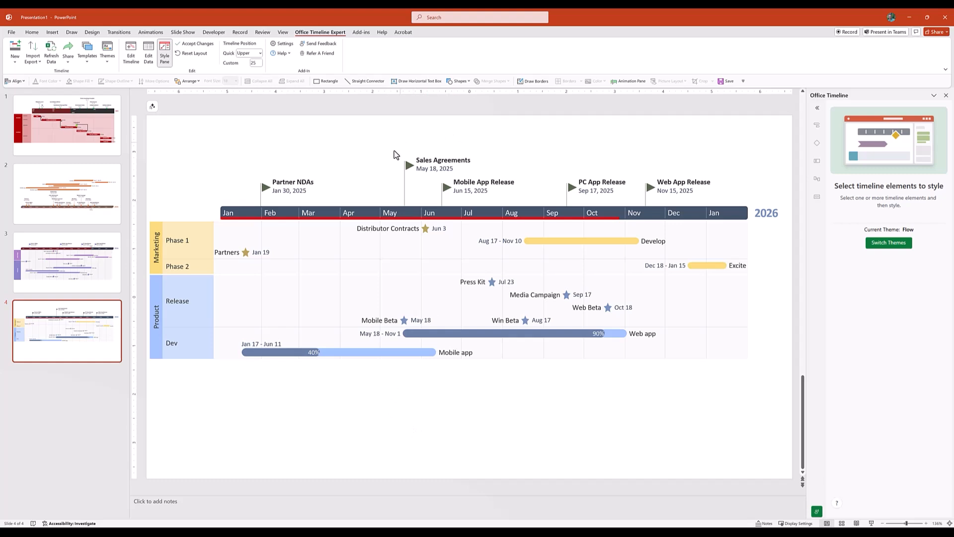
{"action": "left_click", "coordinate": [148, 55]}
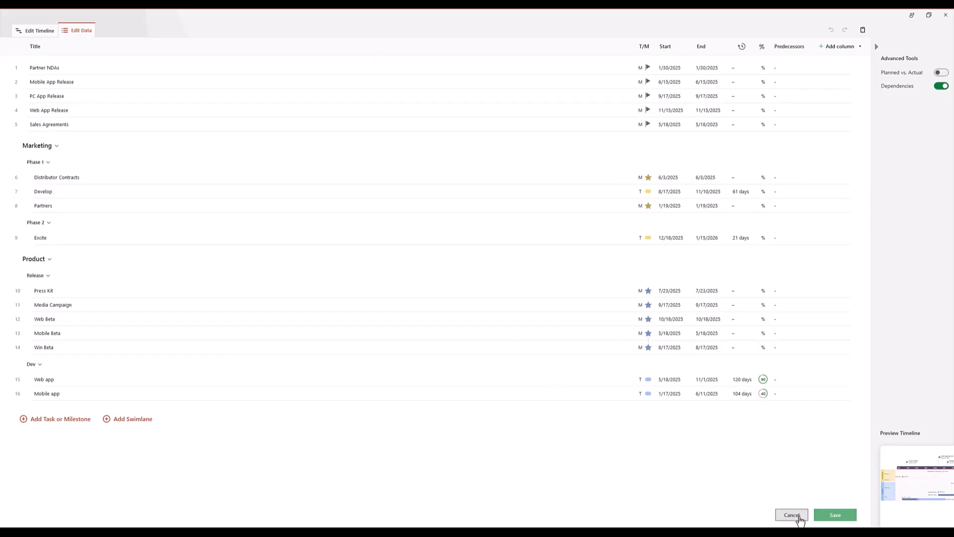
{"action": "left_click", "coordinate": [794, 516]}
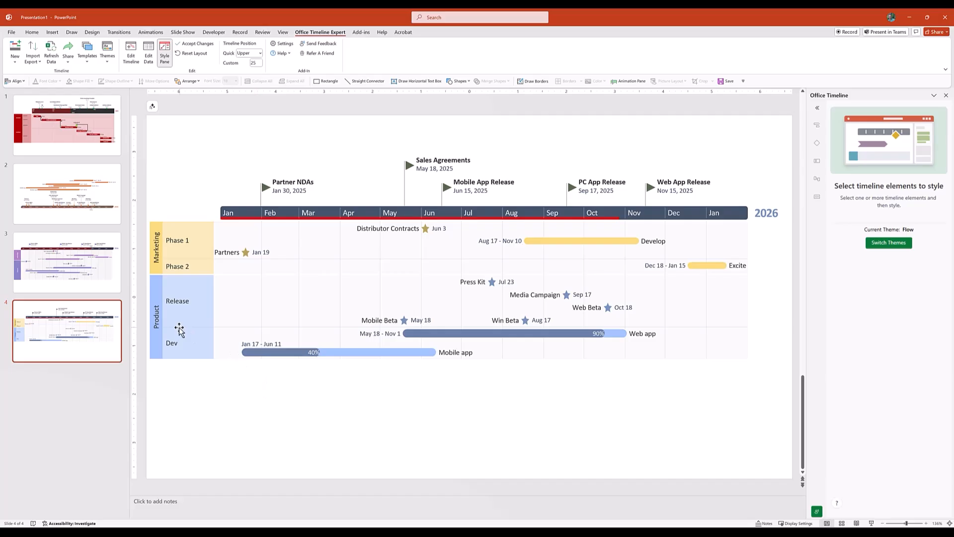
- Open the timeline for visual editing and turn on Planned vs. Actual tracking
{"action": "left_click", "coordinate": [129, 64]}
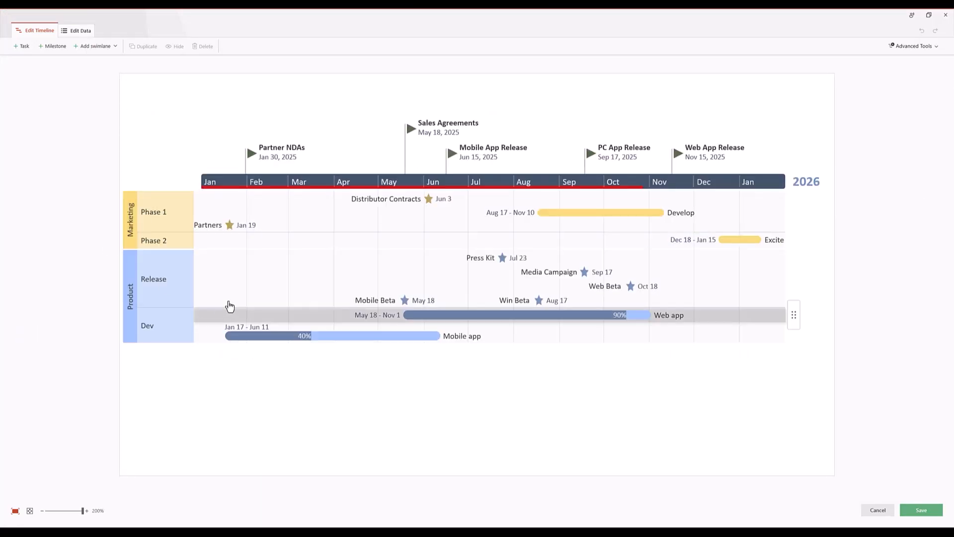
{"action": "left_click", "coordinate": [908, 49]}
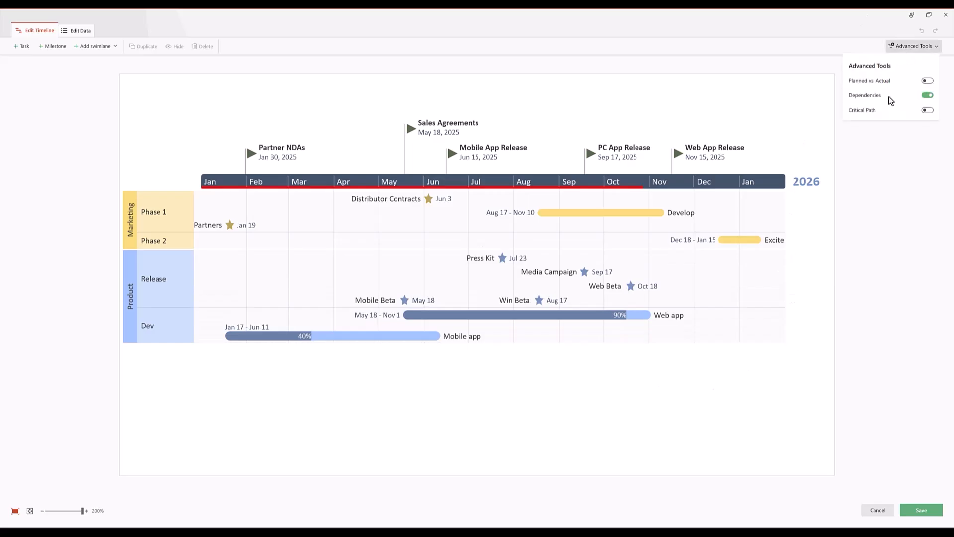
{"action": "left_click", "coordinate": [927, 82]}
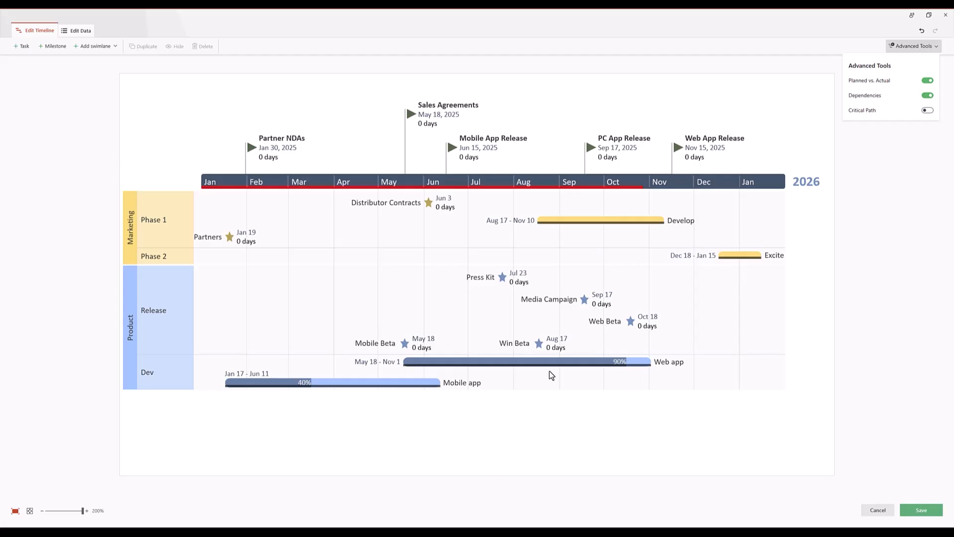
- Shift the Excite task's planned bar earlier, and reschedule Develop, first to Sep 3 - Nov 27 and finally to Jul 20 - Oct 13
{"action": "left_click", "coordinate": [611, 221]}
{"action": "left_click_drag", "start_coordinate": [612, 222], "coordinate": [721, 258]}
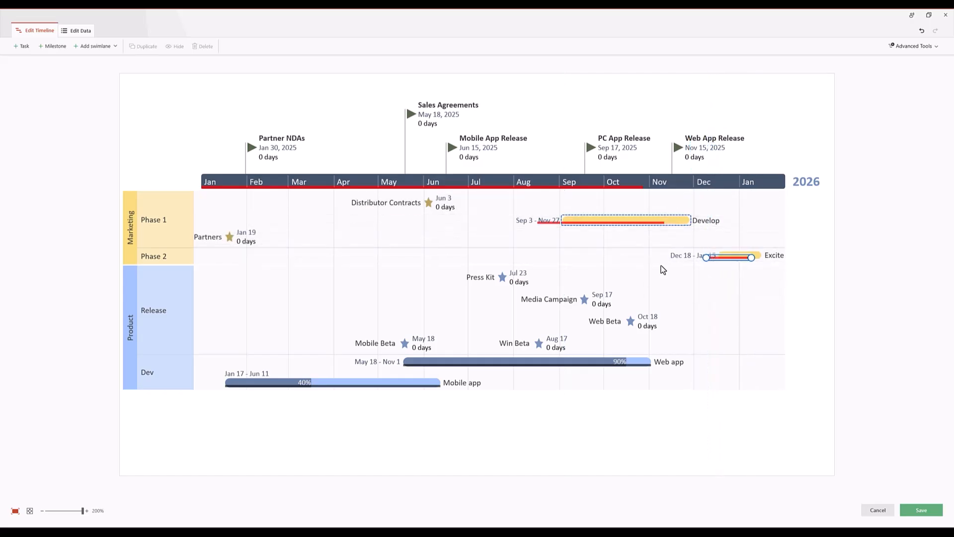
{"action": "left_click", "coordinate": [672, 221]}
{"action": "left_click_drag", "start_coordinate": [600, 220], "coordinate": [534, 221]}
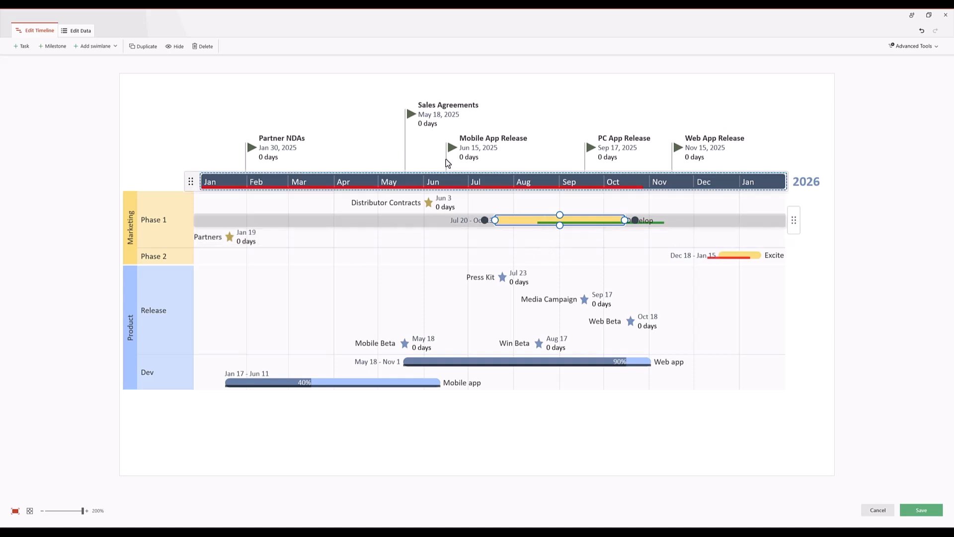
- Move the Sales Agreements milestone to May 3, 2025, and save the timeline
{"action": "left_click_drag", "start_coordinate": [412, 115], "coordinate": [387, 117]}
{"action": "left_click", "coordinate": [392, 144]}
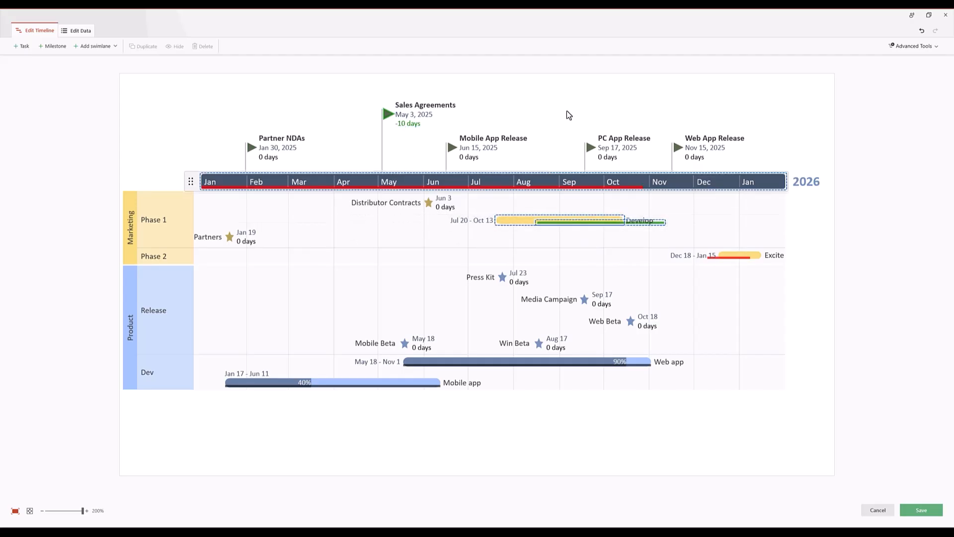
{"action": "left_click", "coordinate": [922, 511]}
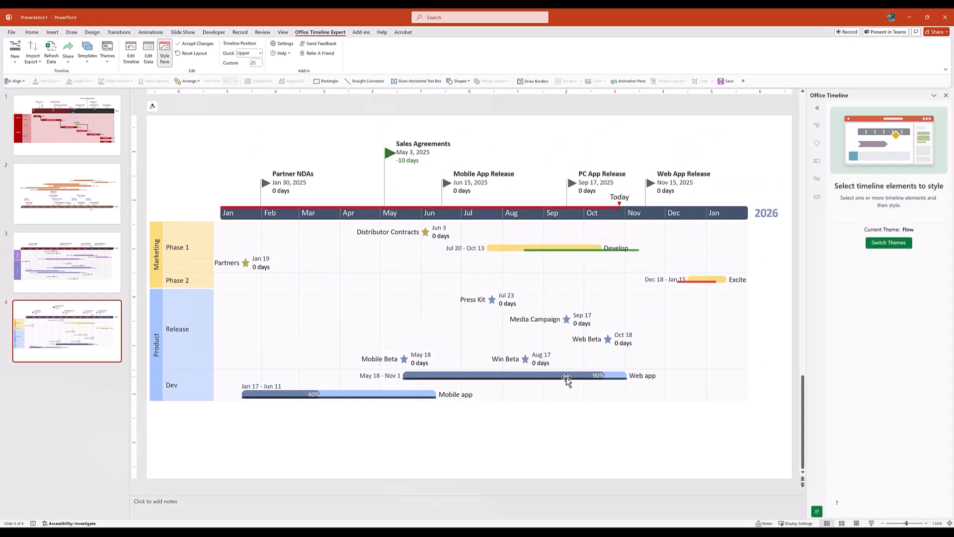
- Turn on the variance display for the Develop task in the Marketing swimlane's Phase 1 row
{"action": "left_click", "coordinate": [506, 251]}
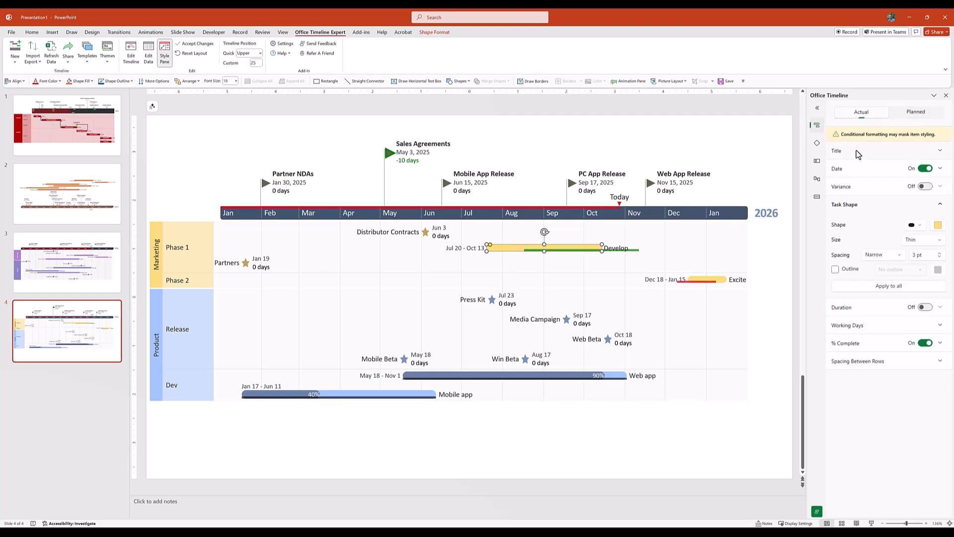
{"action": "left_click", "coordinate": [924, 187]}
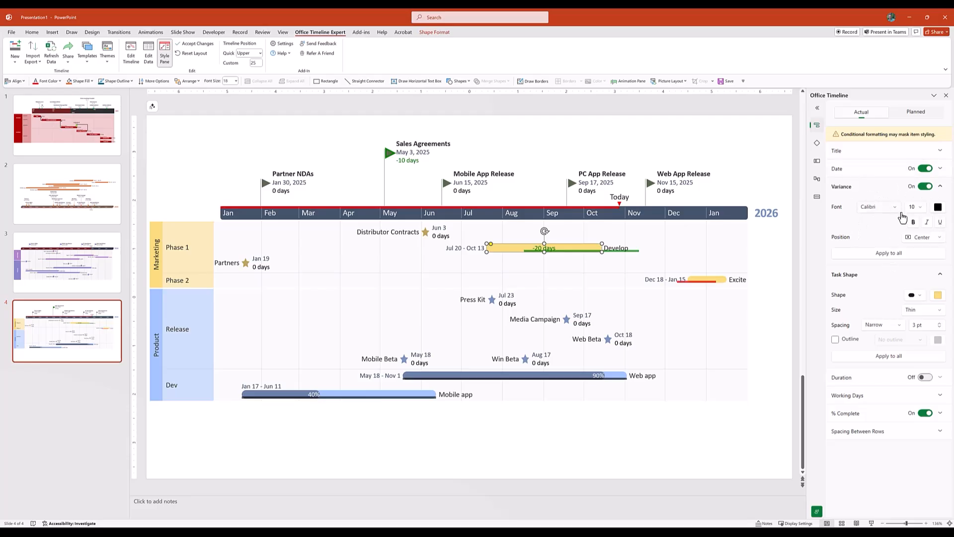
- Enable outline and title color for delayed actual tasks in the Planned conditional formatting, and switch to the Quick Start 2025 presentation
{"action": "left_click", "coordinate": [910, 114]}
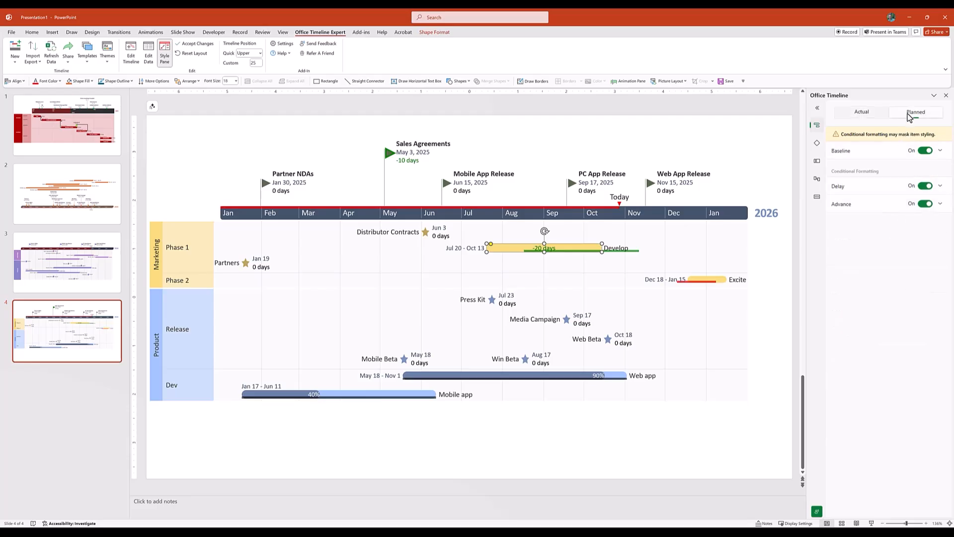
{"action": "left_click", "coordinate": [939, 150]}
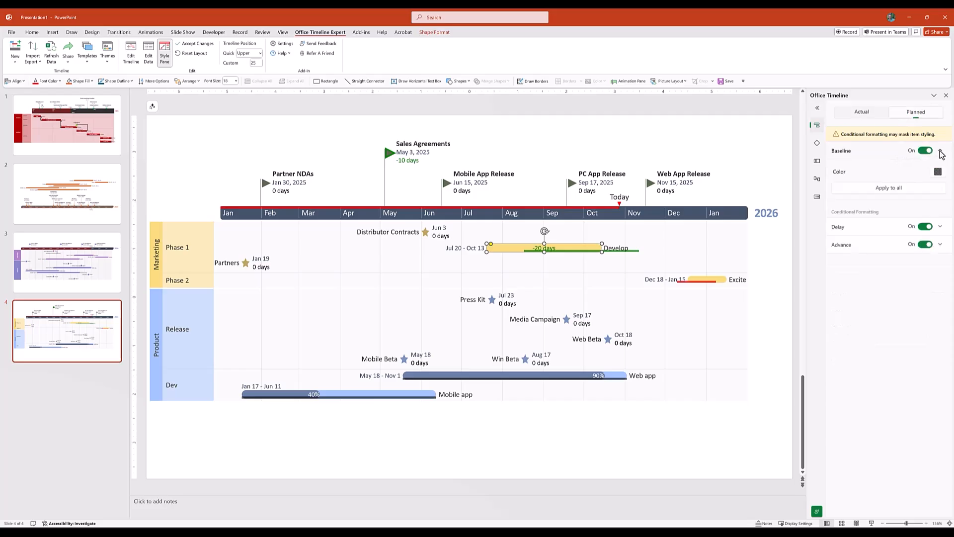
{"action": "left_click", "coordinate": [940, 226]}
{"action": "left_click", "coordinate": [940, 339]}
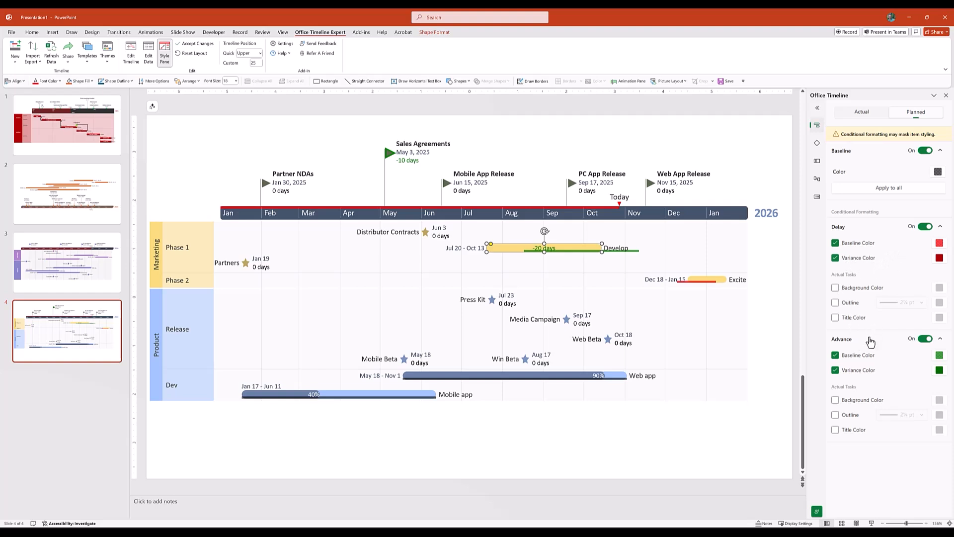
{"action": "left_click", "coordinate": [836, 304]}
{"action": "left_click", "coordinate": [835, 318]}
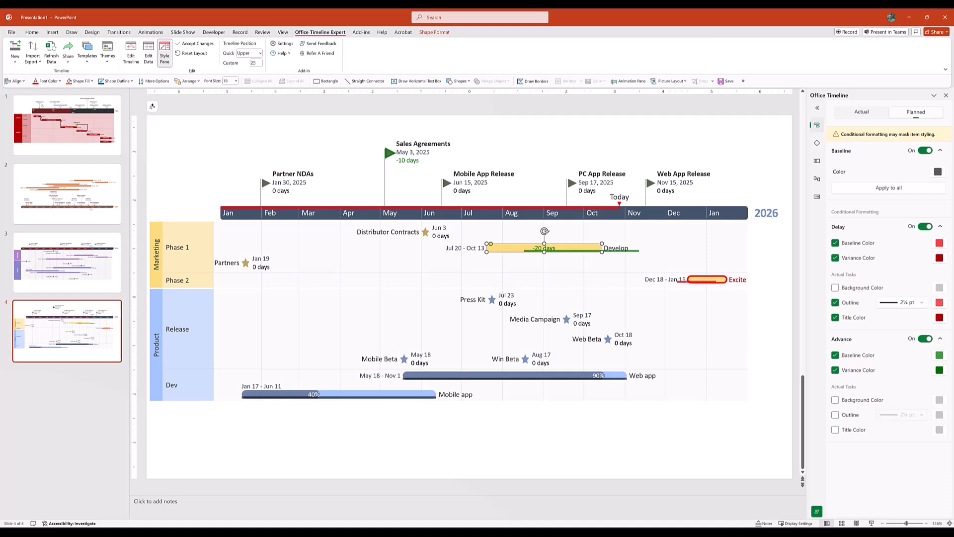
{"action": "key", "text": "alt+Tab"}
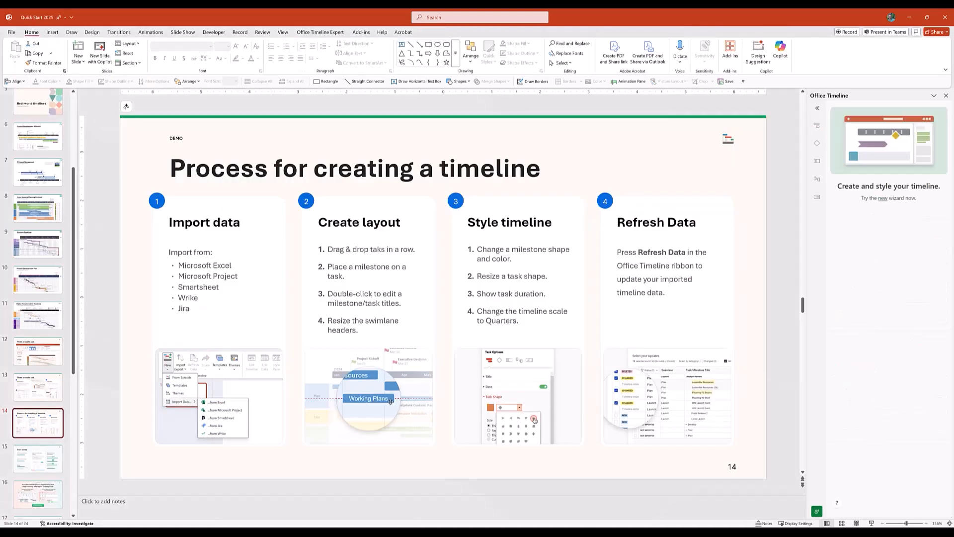